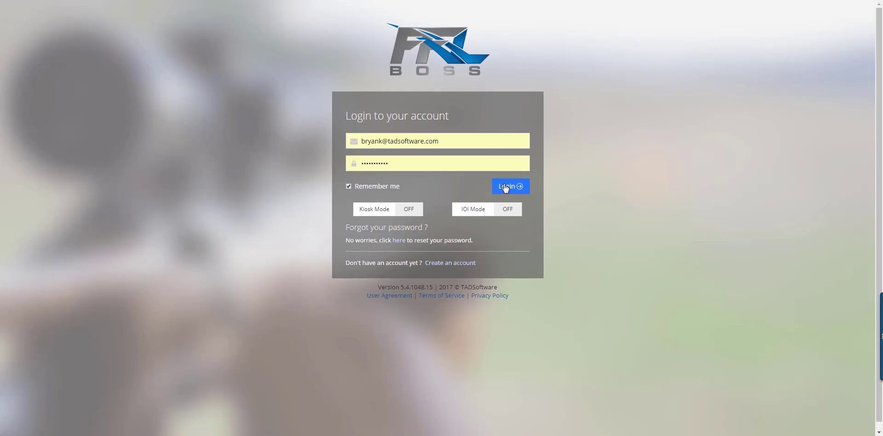
Step: Log in to FFL BOSS with the saved account e-mail and password
left_click(505, 186)
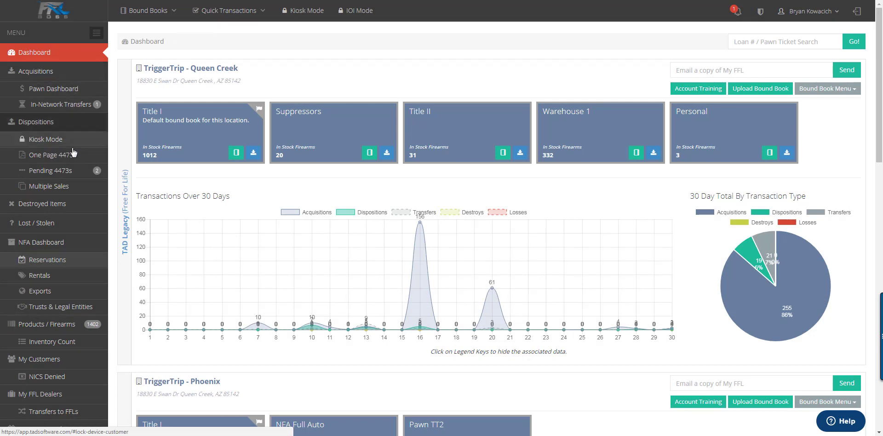
Step: Show the Bound Books list for each location, then bring up the account menu
left_click(154, 10)
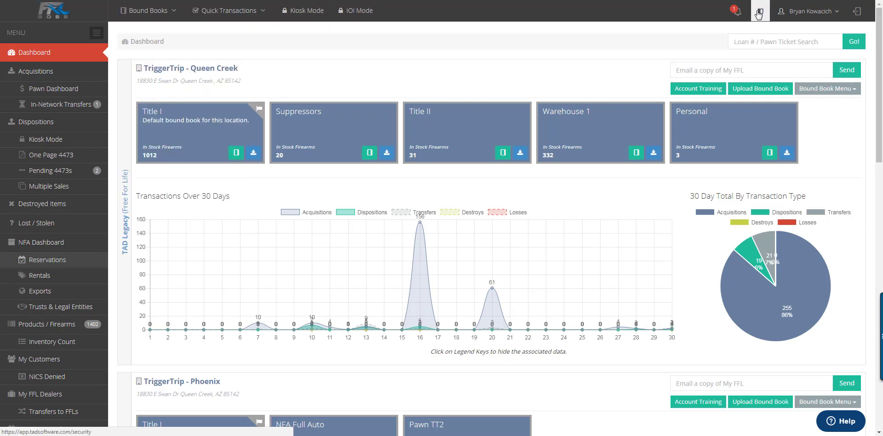
mouse_move(794, 17)
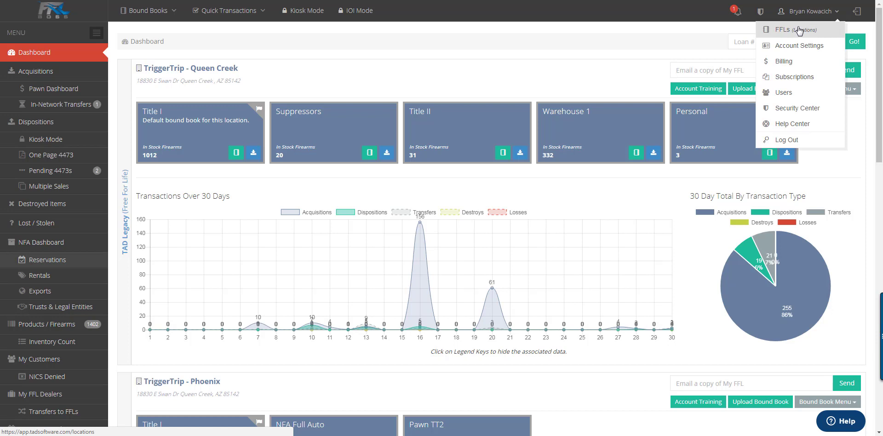
Step: Open the TriggerTrip location from the FFLs list and view its bound books
left_click(799, 31)
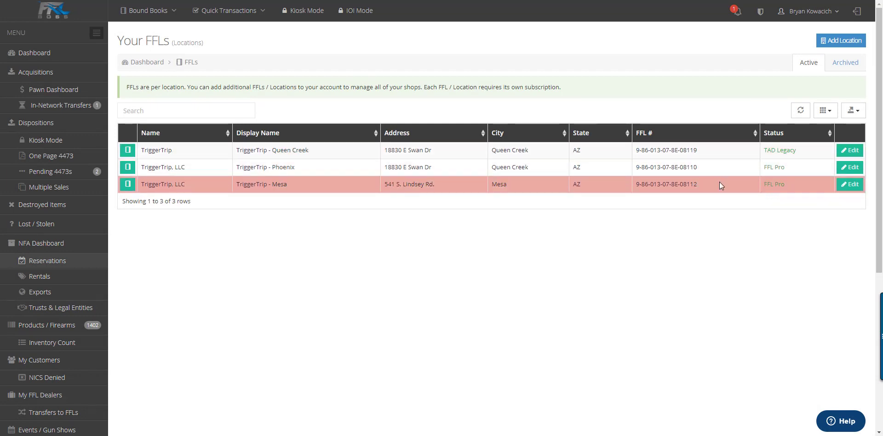
left_click(848, 151)
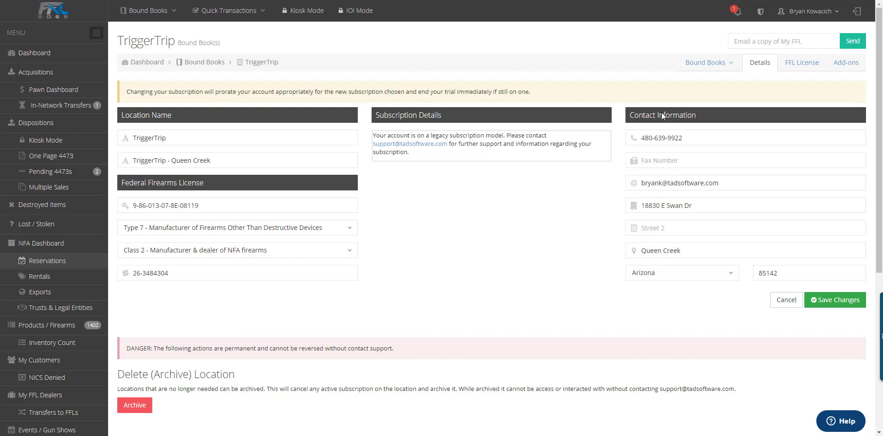
left_click(723, 69)
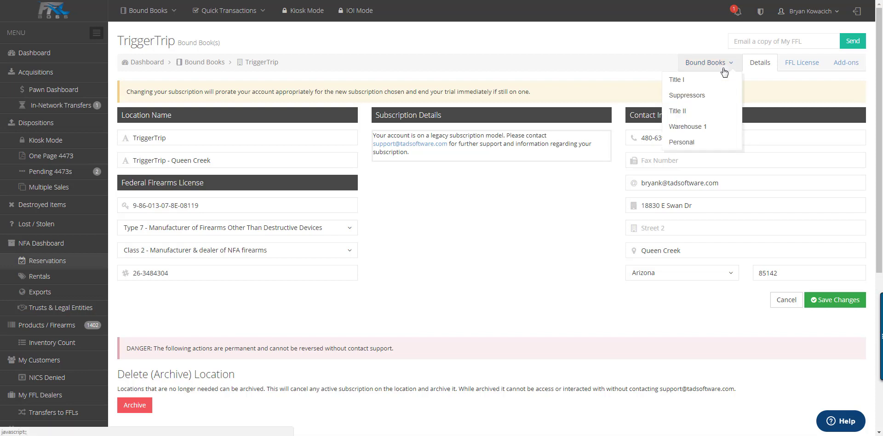
Step: Review the uploaded FFL license and its supported file types, then submit the license update
left_click(787, 66)
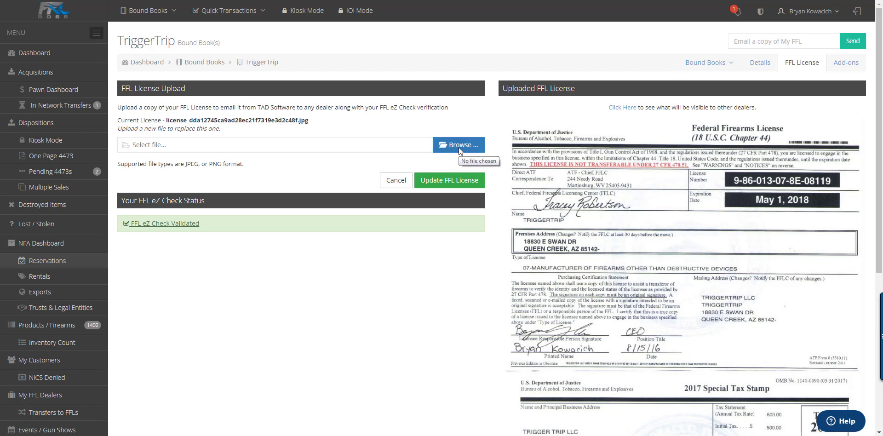
double_click(191, 164)
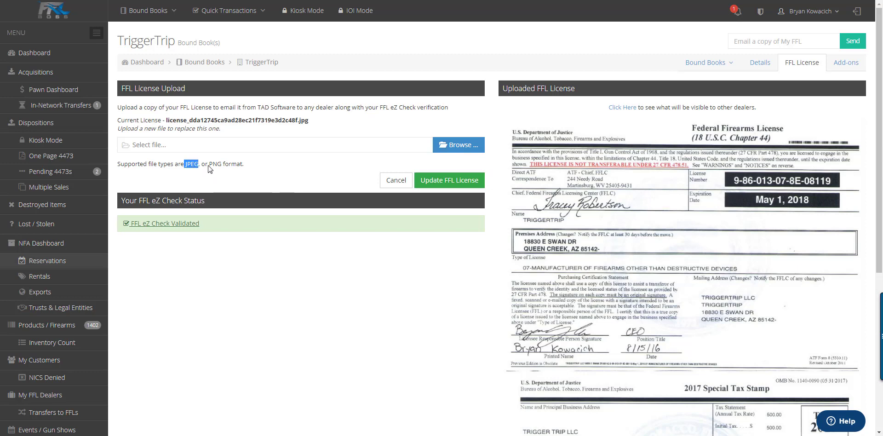
left_click_drag(210, 169, 245, 170)
left_click(263, 175)
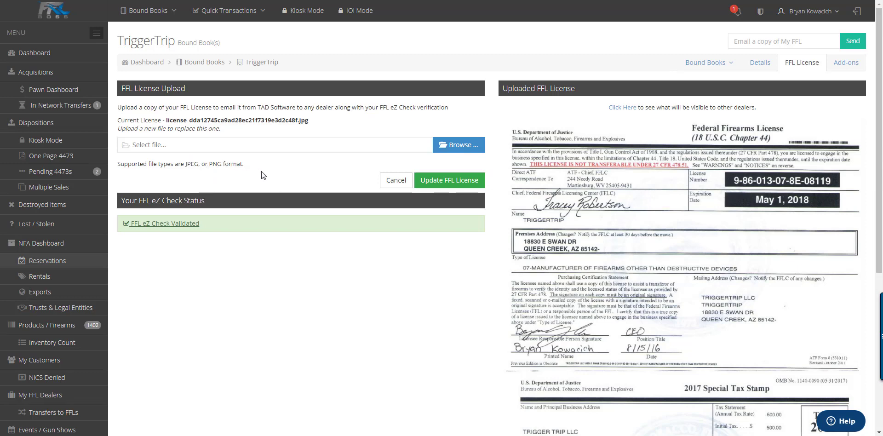
left_click(443, 182)
left_click(808, 11)
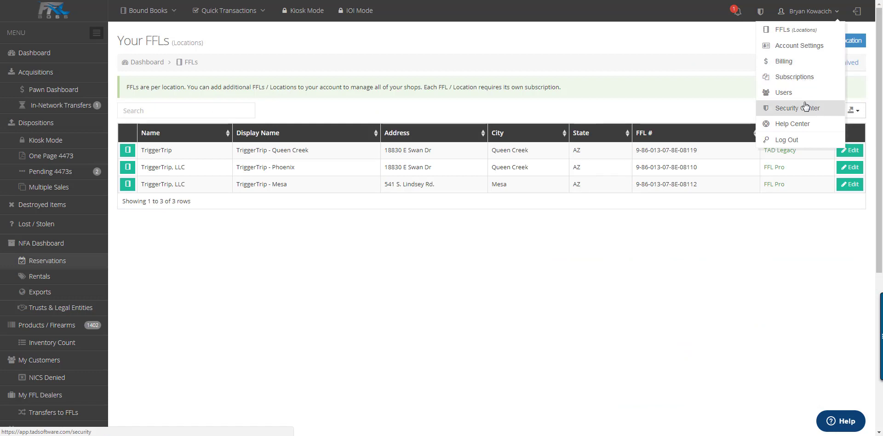
Step: Review each location's subscription and module pricing, then bring up the account menu
left_click(795, 81)
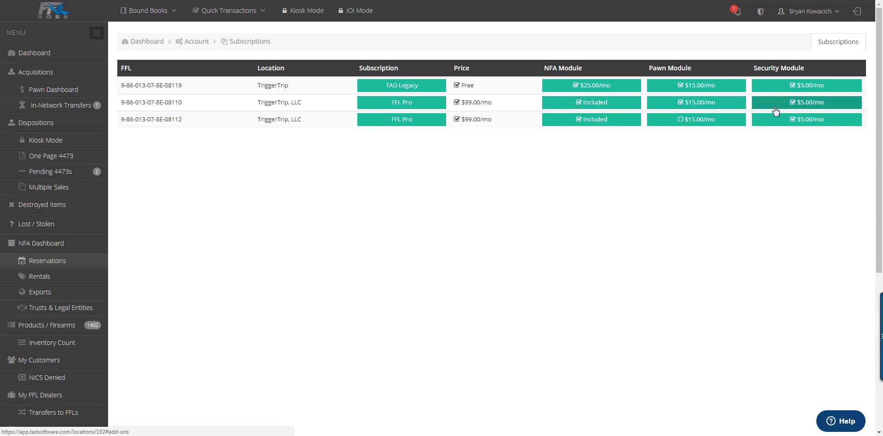
mouse_move(811, 12)
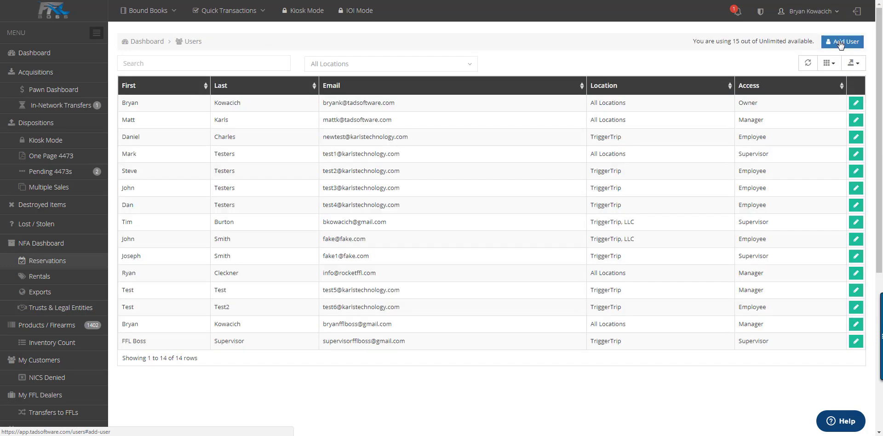
left_click(839, 42)
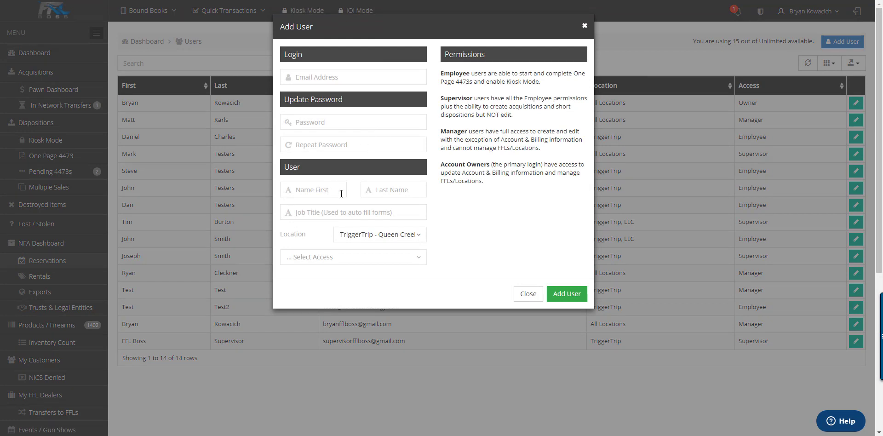
left_click(394, 261)
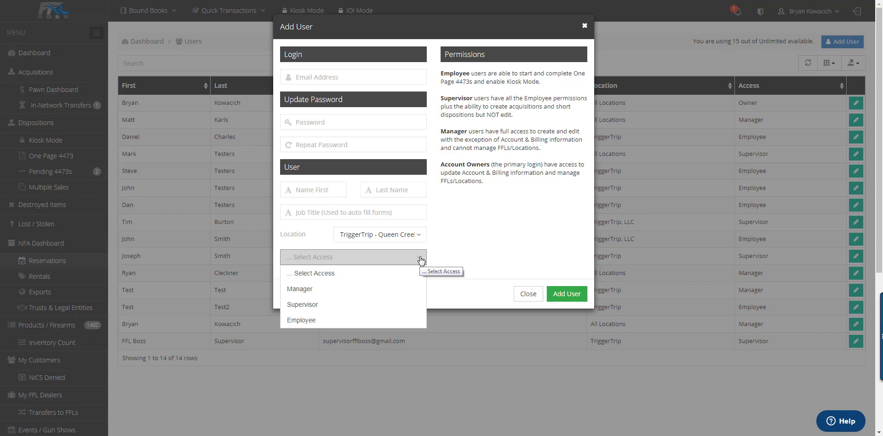
left_click(528, 294)
left_click(528, 293)
left_click(810, 11)
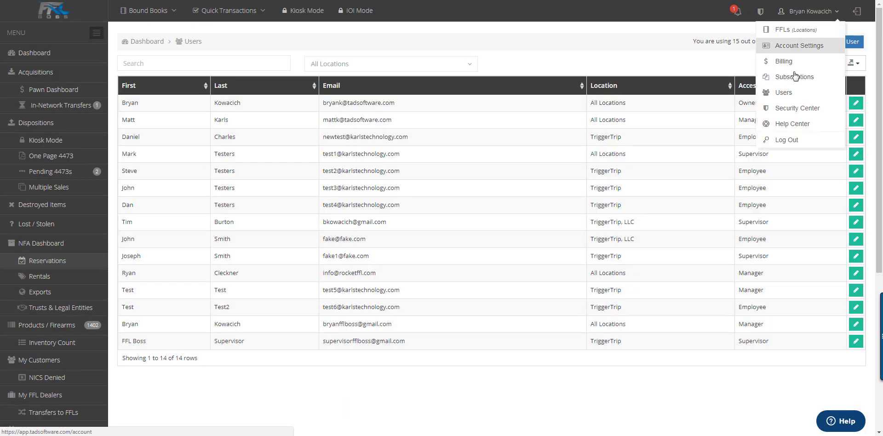
Step: Scroll through the Security Center's login records, banned and whitelisted IPs, then show notifications
left_click(796, 109)
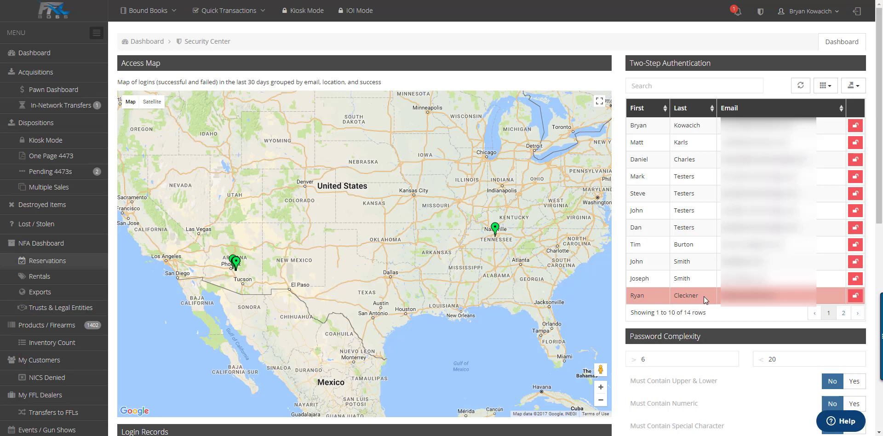
scroll(704, 296, "down", 5)
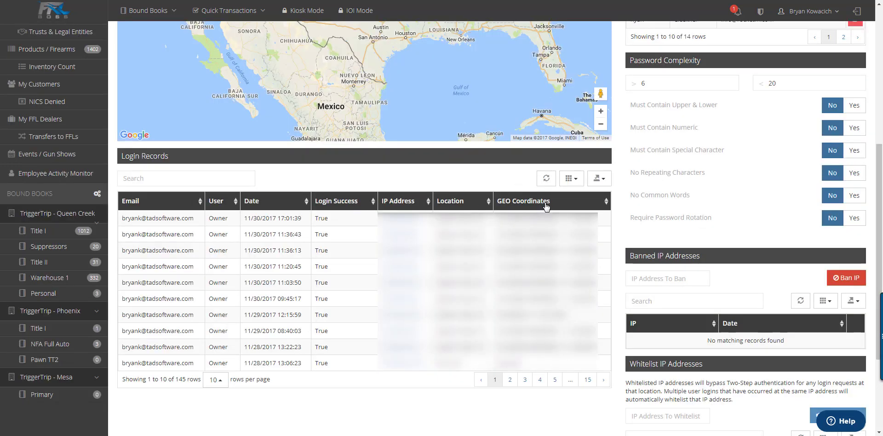
scroll(749, 280, "down", 3)
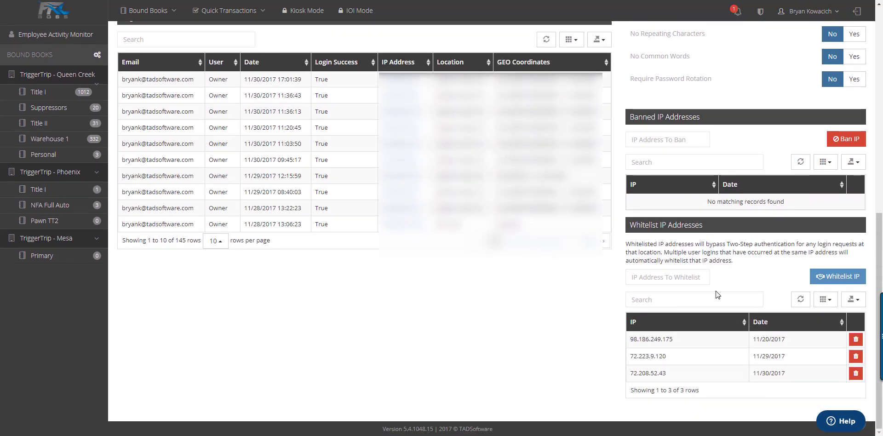
left_click(738, 14)
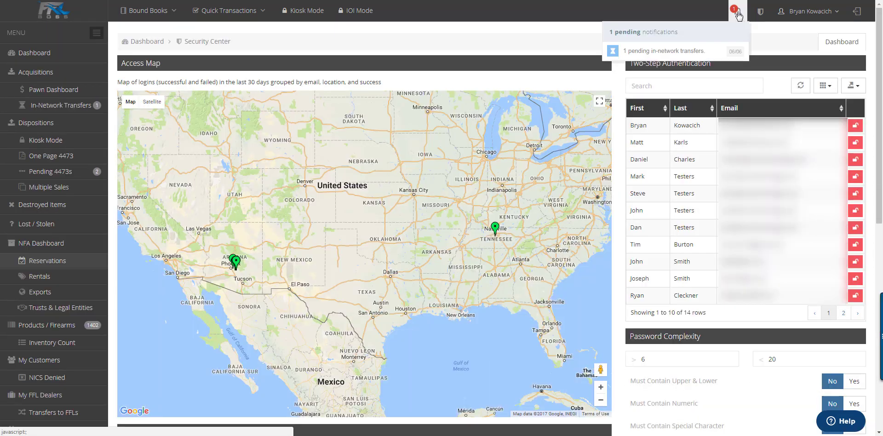
Step: Open the pending in-network transfer, then lock IOI mode to TriggerTrip - Queen Creek with a four-digit PIN
left_click(712, 54)
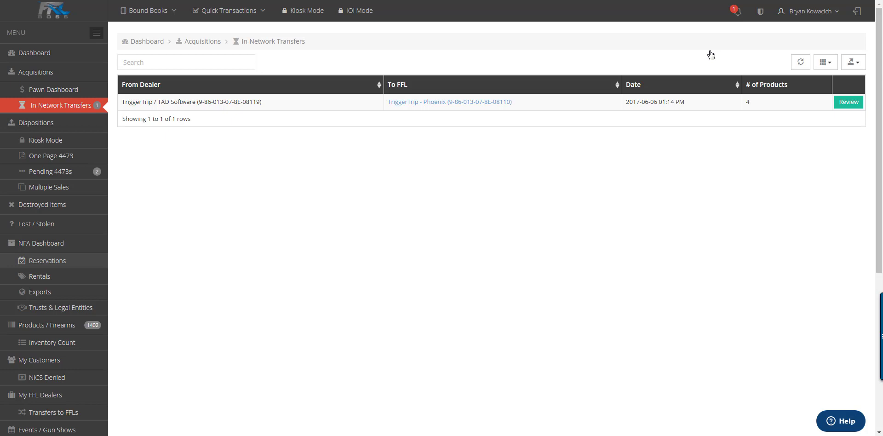
left_click(359, 16)
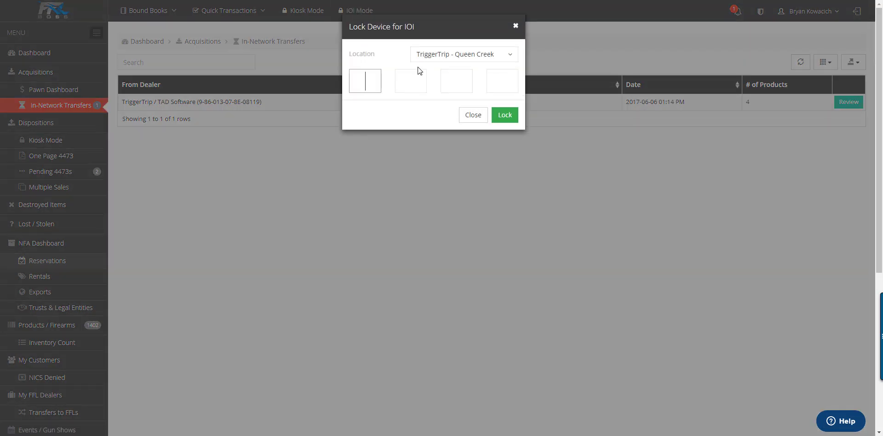
type("1234")
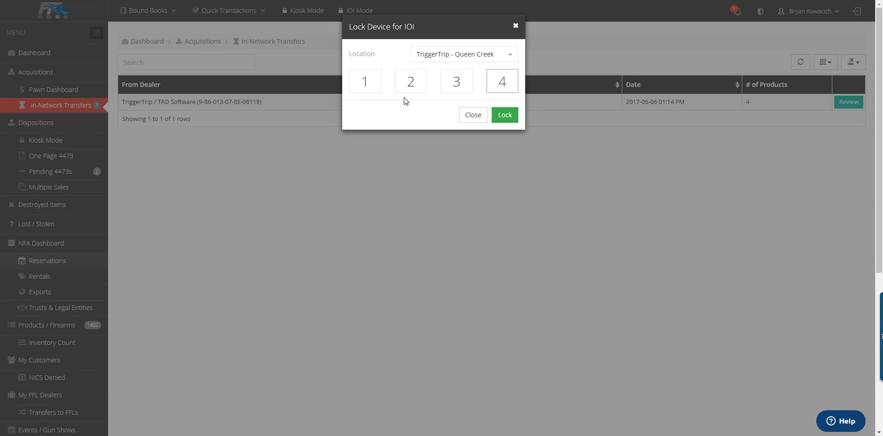
left_click(444, 57)
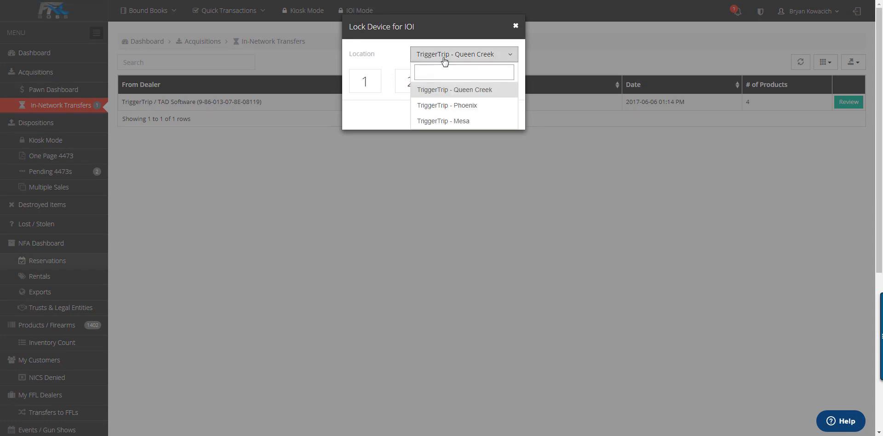
left_click(445, 58)
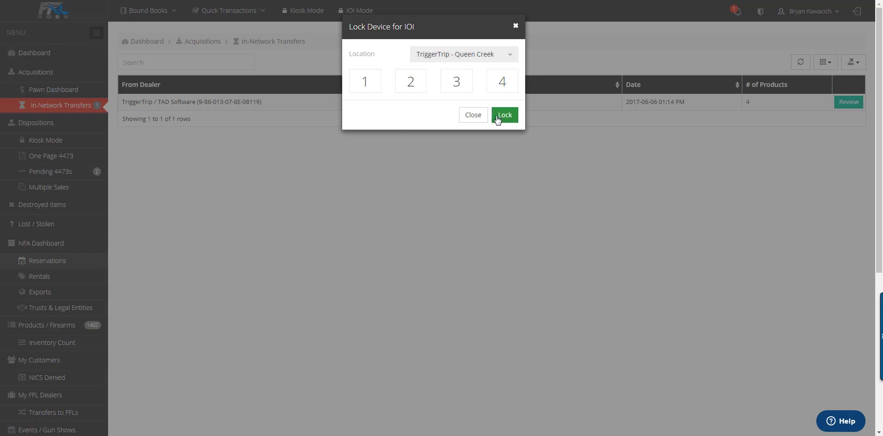
left_click(498, 119)
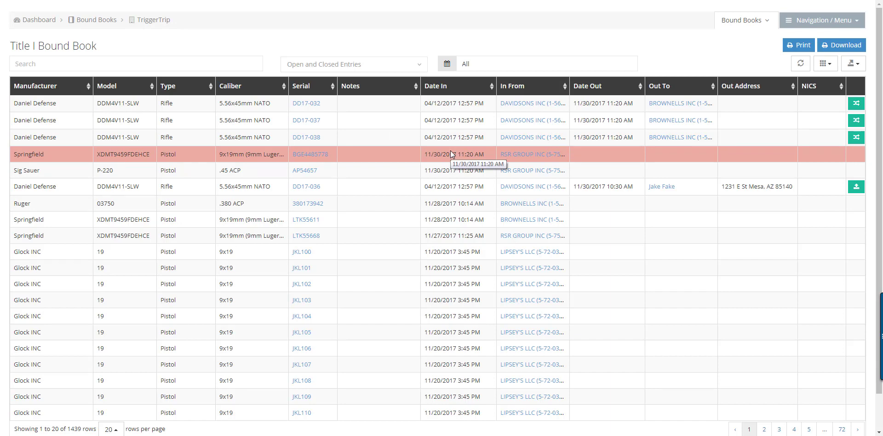
Step: Export the Title I bound book as MS-Excel, then unlock the device with its four-digit PIN
left_click(824, 20)
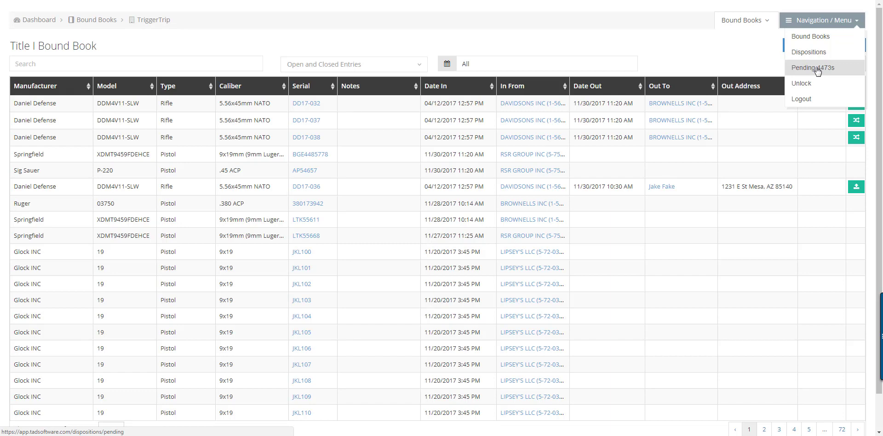
left_click(771, 57)
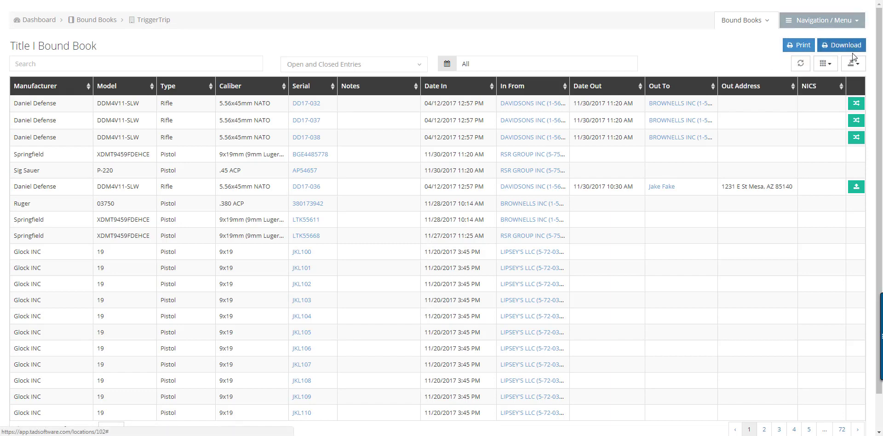
left_click(857, 65)
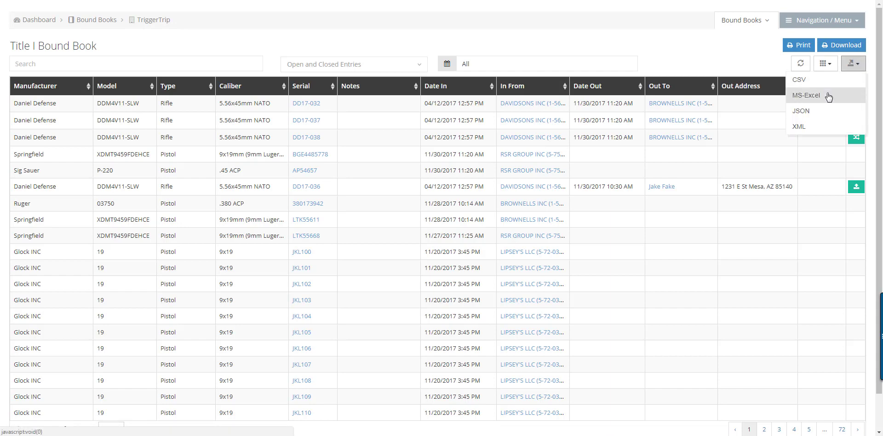
left_click(826, 95)
type("1234")
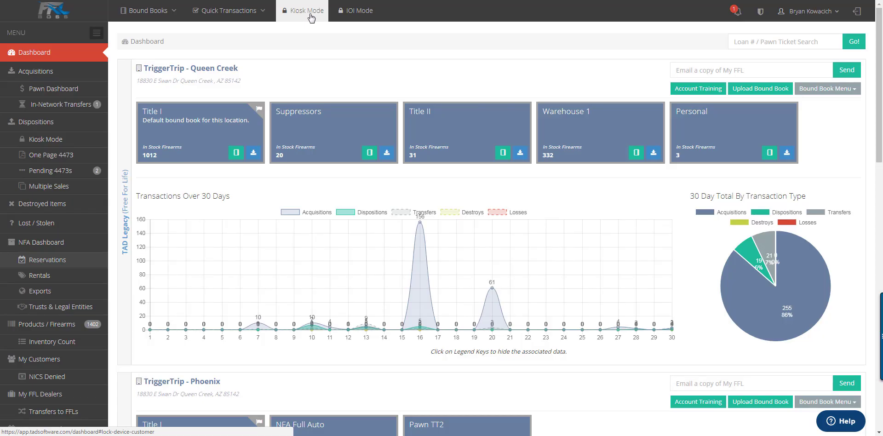
Step: Choose Acquisition under Quick Transactions to open the Add Acquisition form for Queen Creek's Title I book
left_click(251, 16)
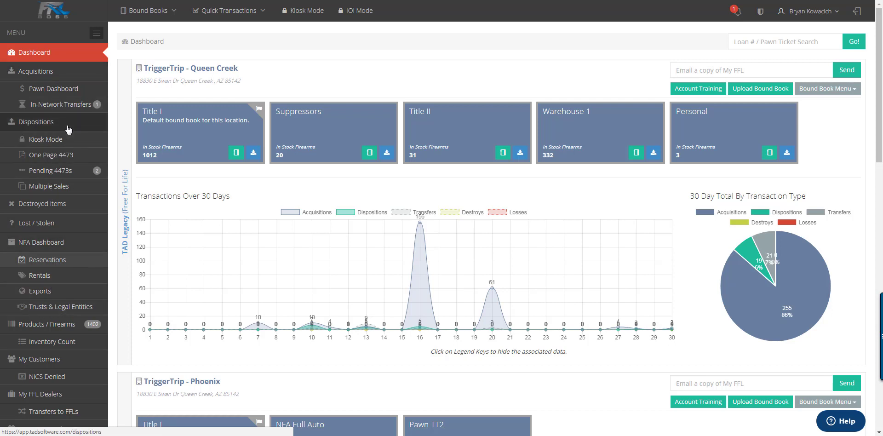
left_click(228, 11)
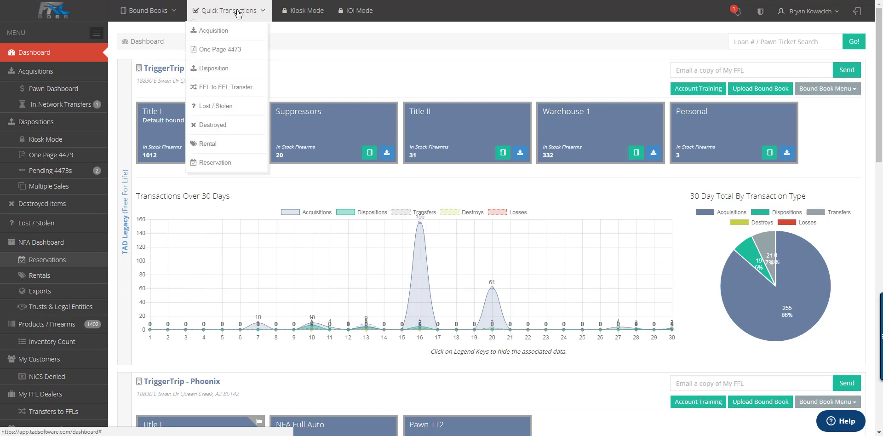
left_click(224, 37)
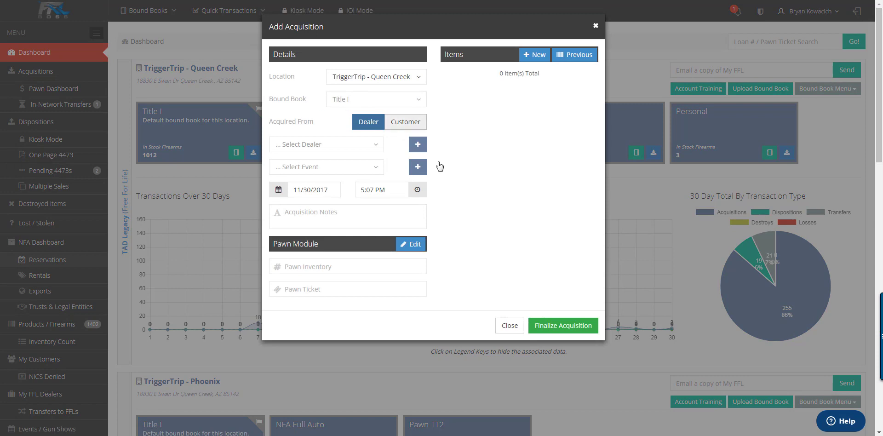
Step: Close the Add Acquisition form without saving and browse the Bound Books list
left_click(508, 325)
left_click(173, 11)
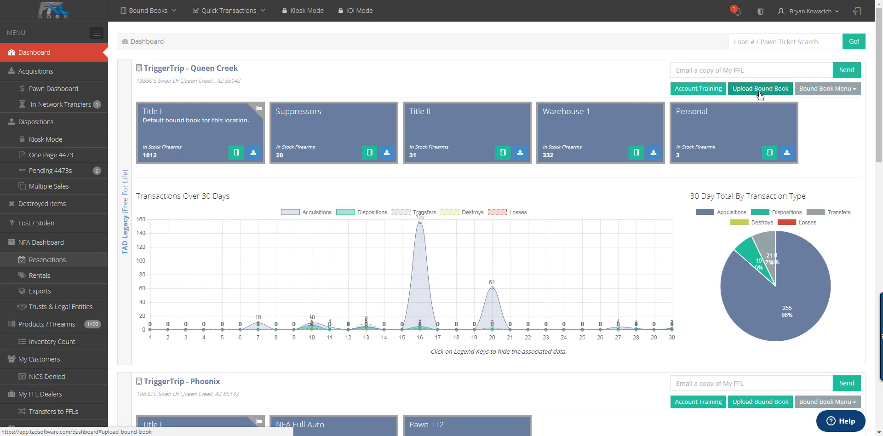
Step: Enter the recipient's e-mail address in 'Email a copy of My FFL' from the bound book options
left_click(813, 92)
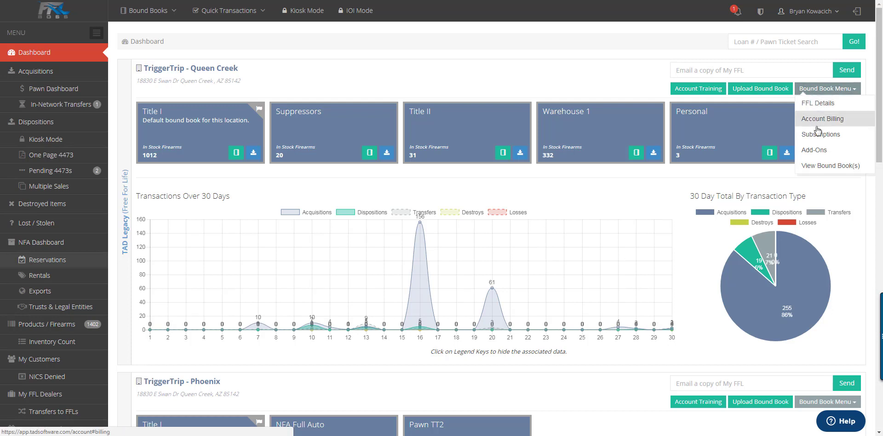
left_click(746, 71)
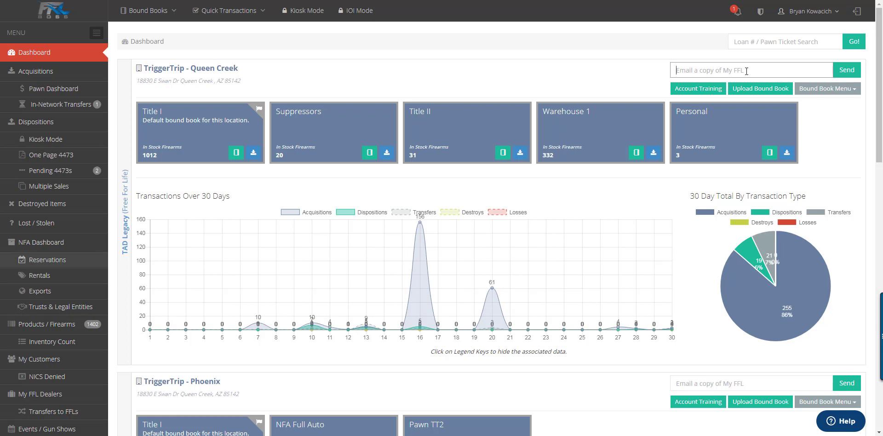
left_click(807, 73)
Step: Review the Send My FFL subject and notes fields, then cancel sending the copy
left_click(847, 70)
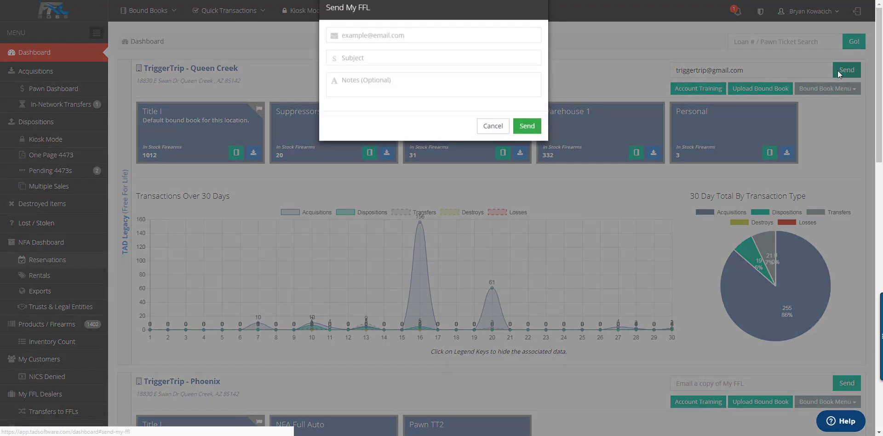
left_click(410, 84)
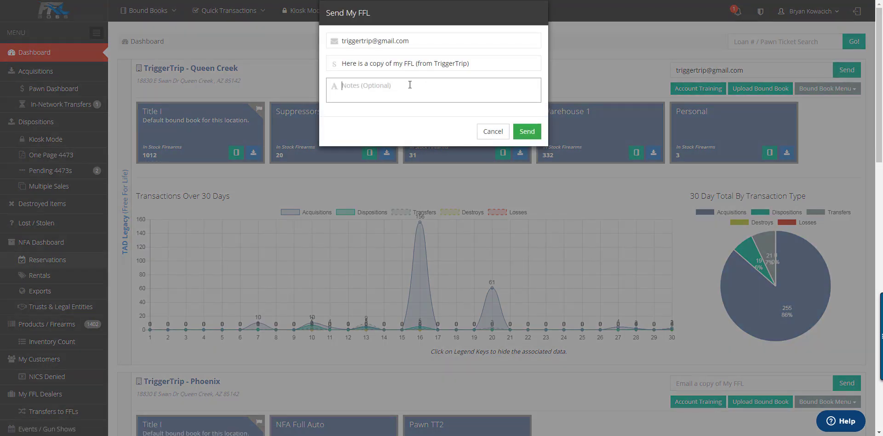
left_click(389, 66)
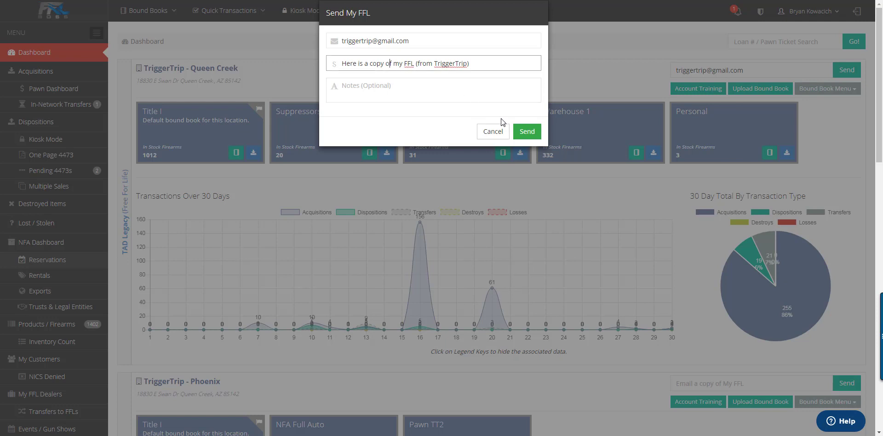
left_click(406, 96)
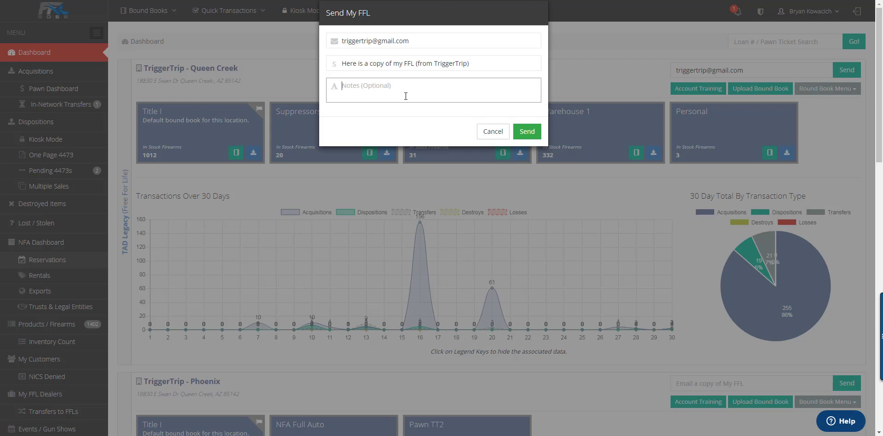
left_click(491, 133)
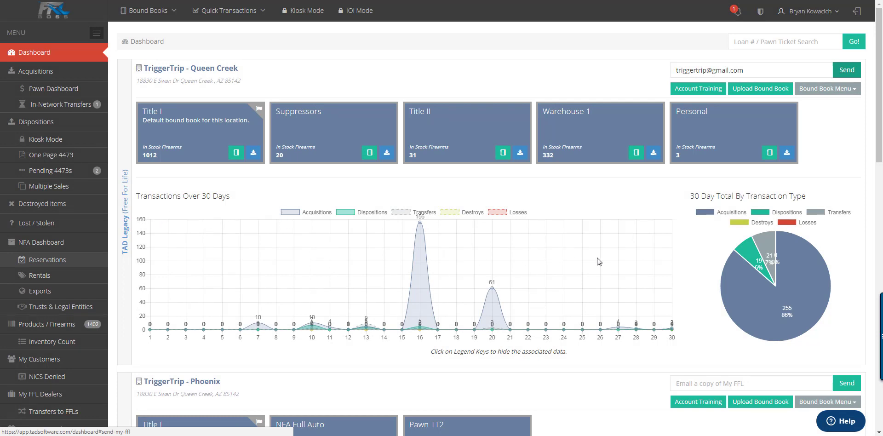
mouse_move(789, 270)
Step: Scroll down the dashboard and open the Acquisitions list for all locations
scroll(563, 357, "down", 15)
scroll(563, 355, "down", 1)
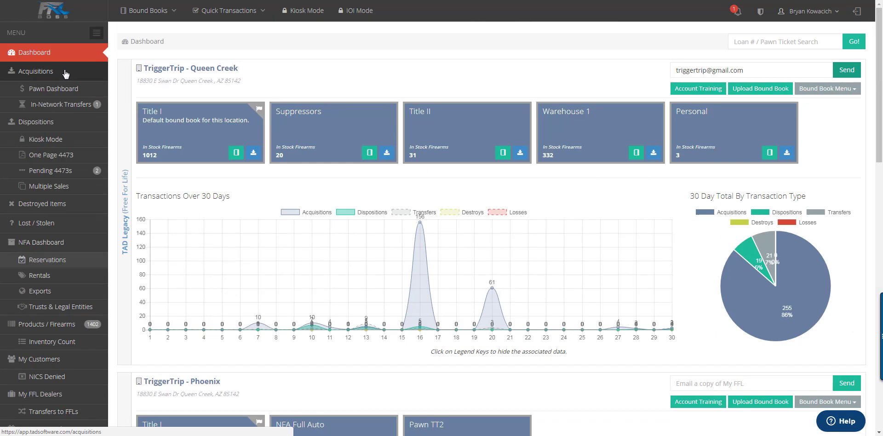
left_click(66, 74)
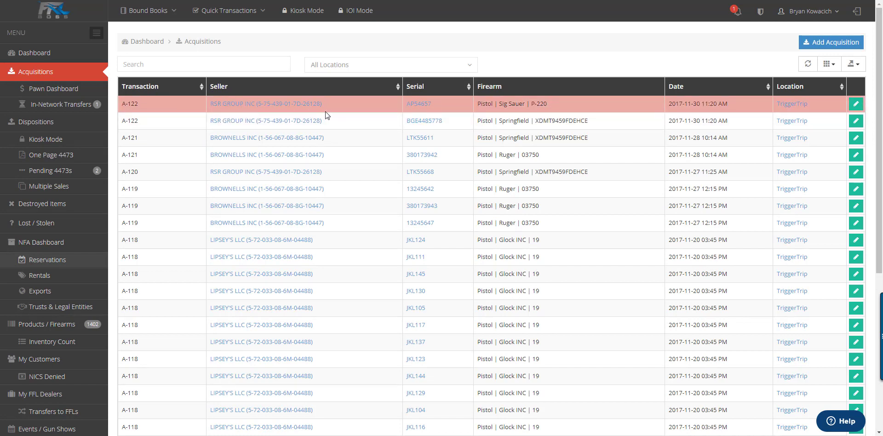
Step: Try the acquisitions Search box and All Locations filter, then open and close acquisition A-122
left_click(156, 62)
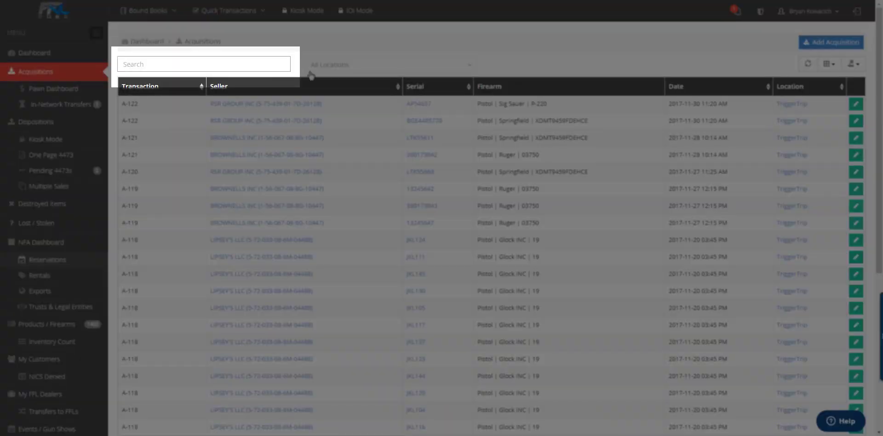
left_click(420, 67)
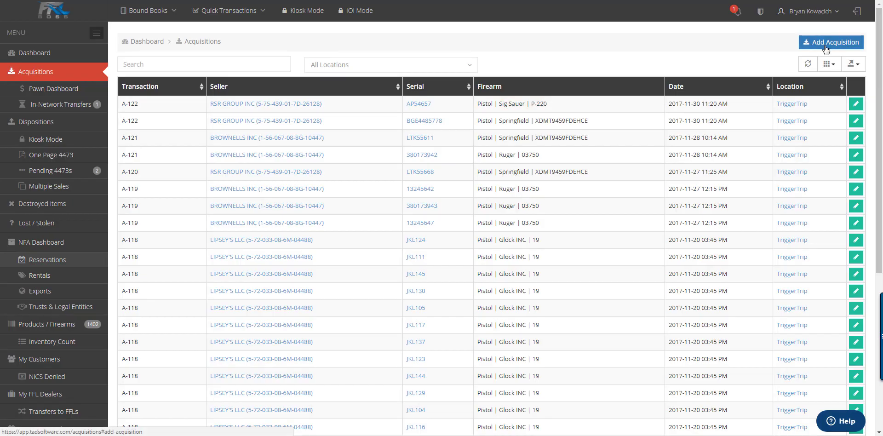
left_click(825, 44)
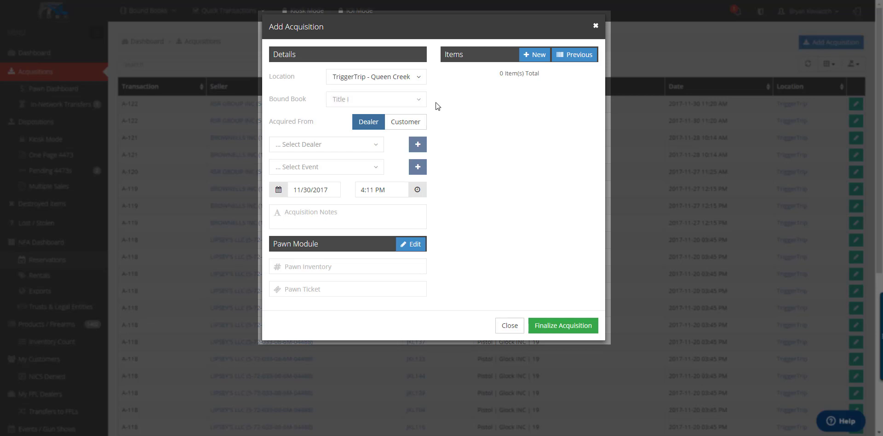
left_click(509, 325)
Step: Start a blank acquisition from Quick Transactions, preset to TriggerTrip - Queen Creek, and view its locations
left_click(229, 12)
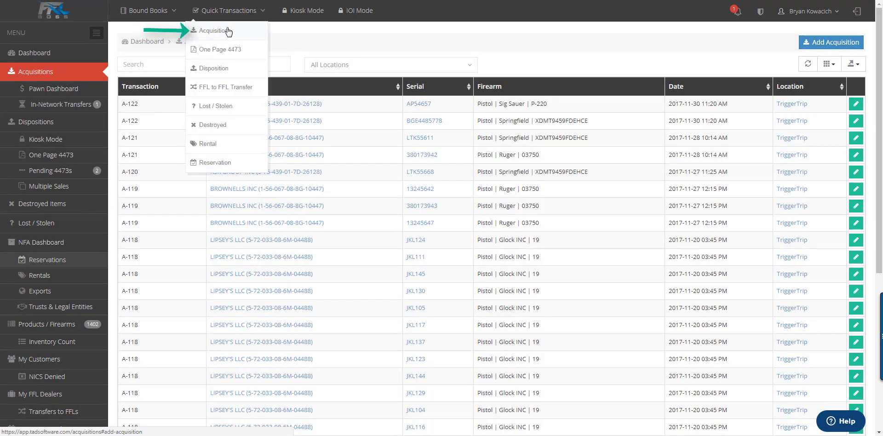
left_click(221, 30)
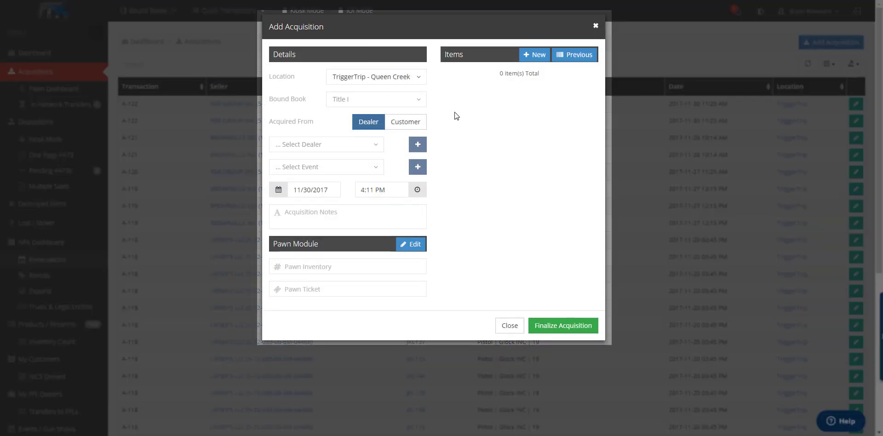
left_click(403, 82)
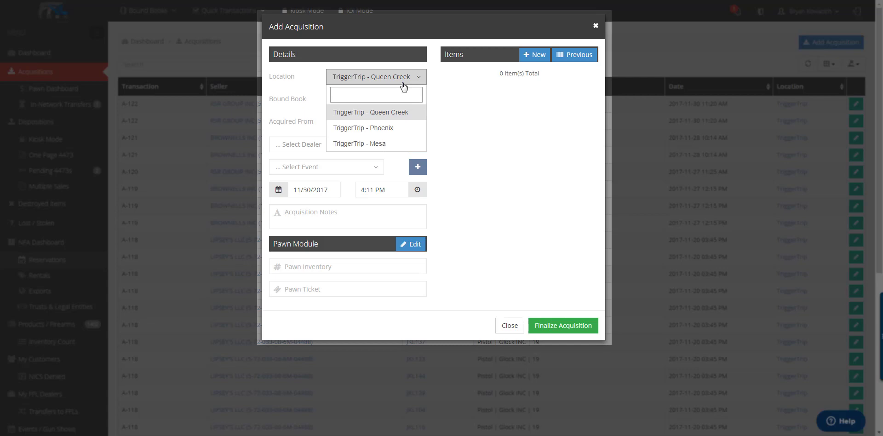
Step: Set location TriggerTrip - Mesa, bound book Primary, source Dealer, and pick seller RSR GROUP INC
left_click(384, 145)
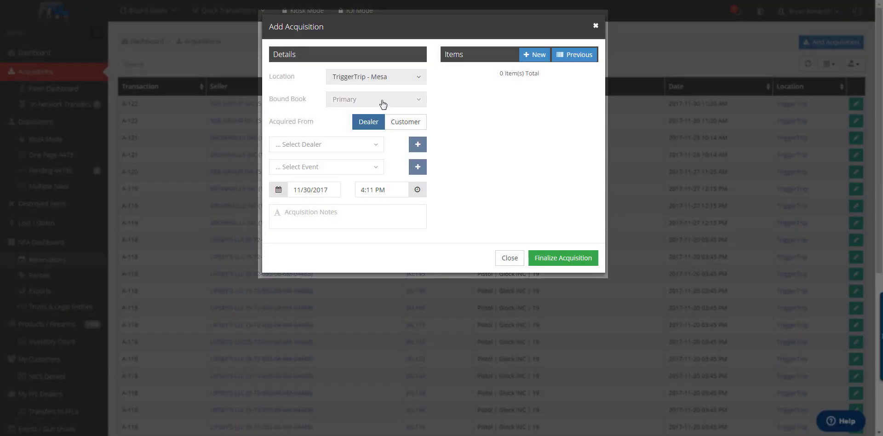
left_click(382, 102)
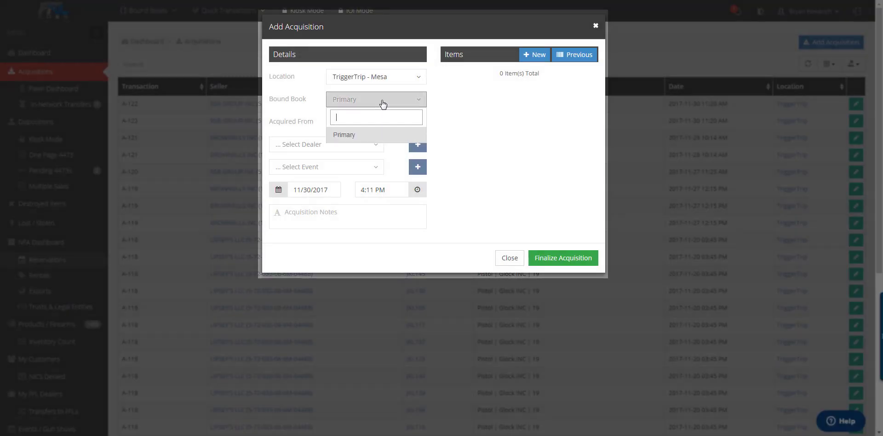
left_click(358, 102)
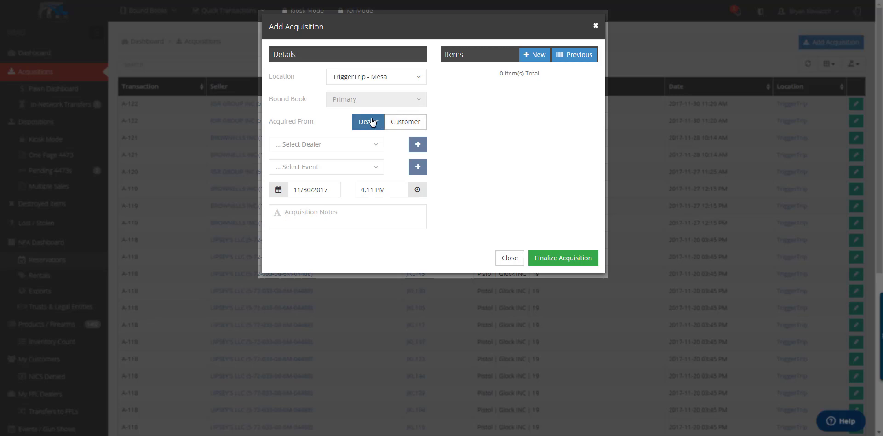
left_click(375, 148)
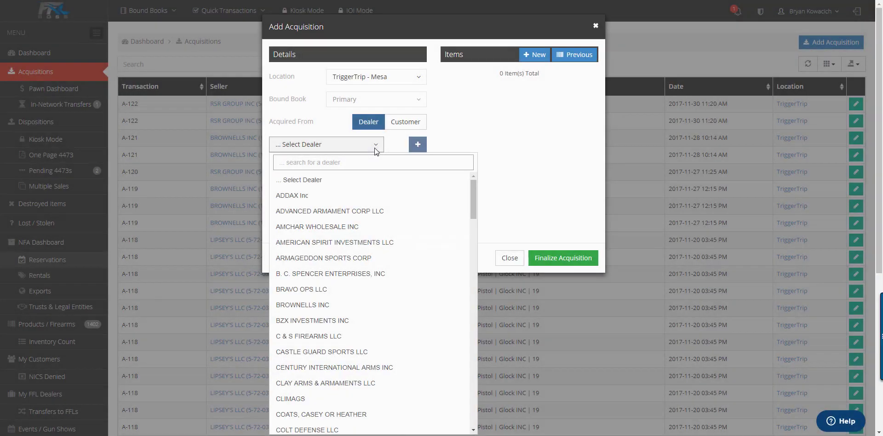
type("rsr")
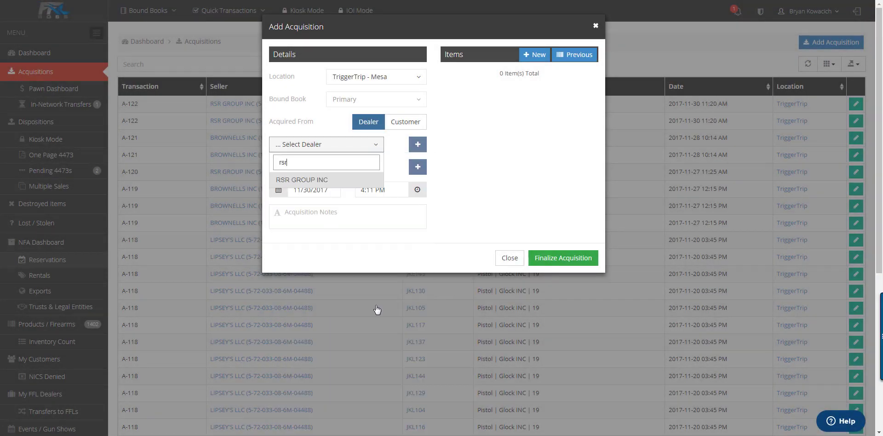
key("Return")
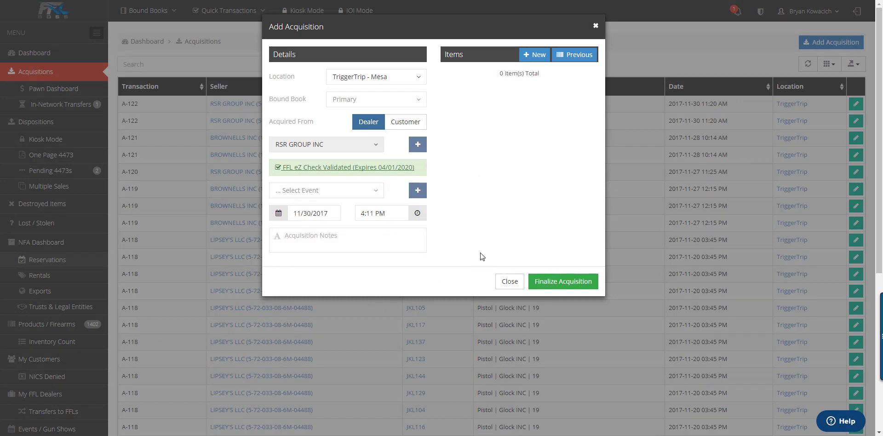
Step: Start a new dealer and auto-fill it from the FFL lookup's DAVIDSONS INC licence
left_click(418, 145)
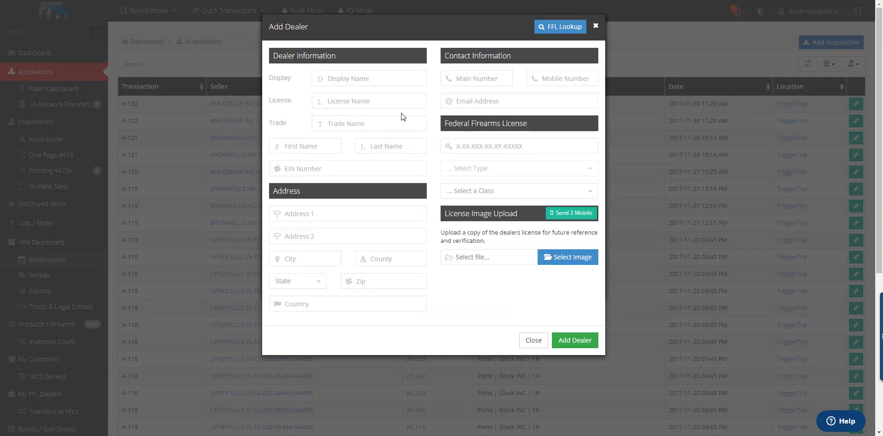
left_click(338, 121)
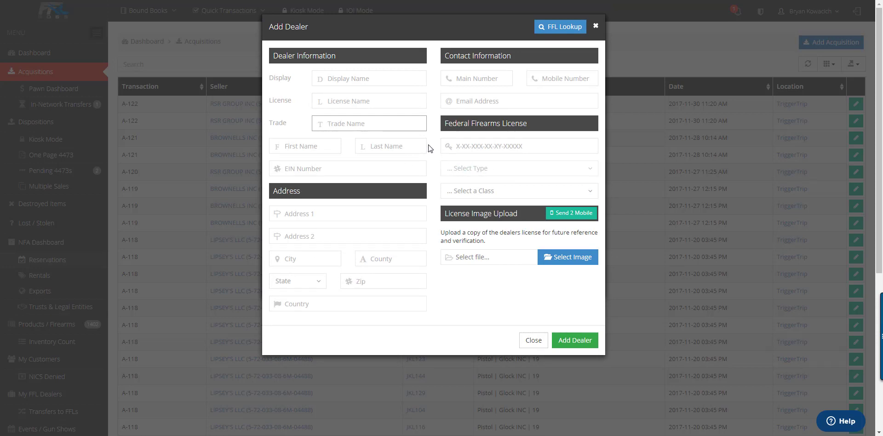
left_click(569, 28)
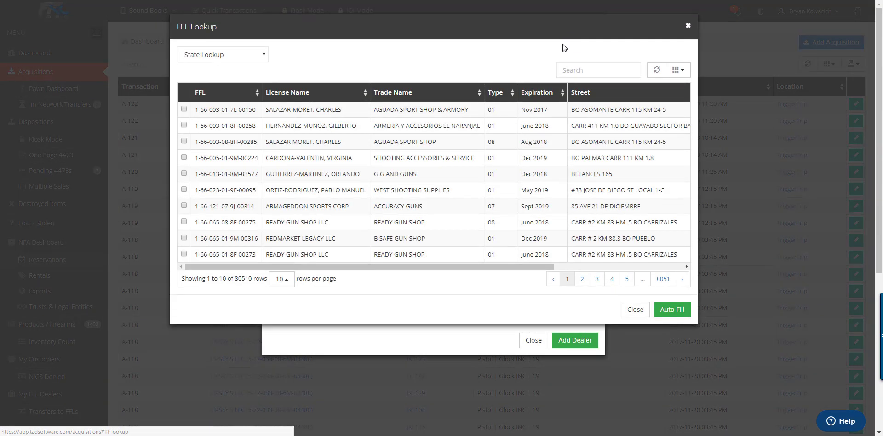
left_click(571, 74)
type("david")
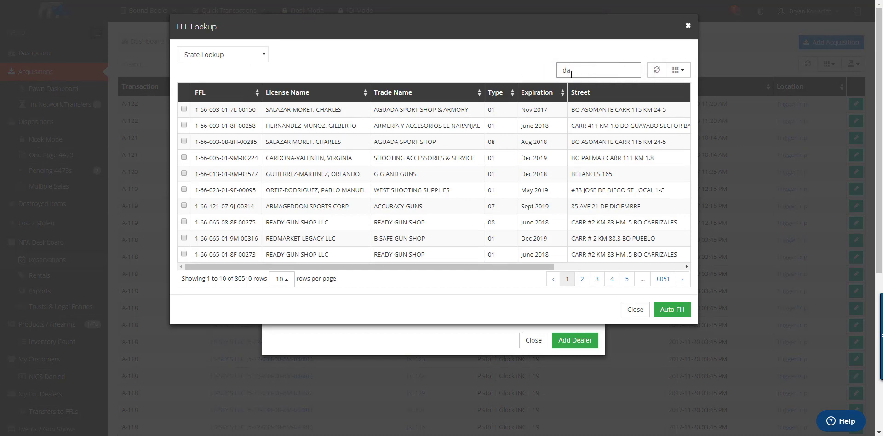
type("sons")
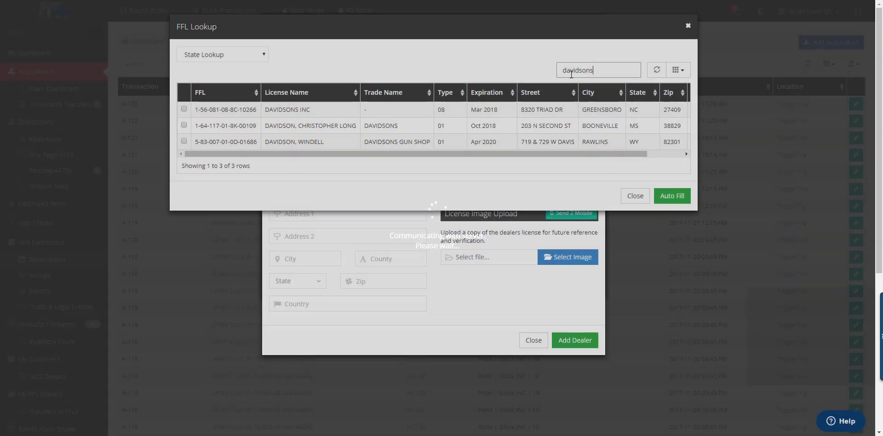
left_click(514, 109)
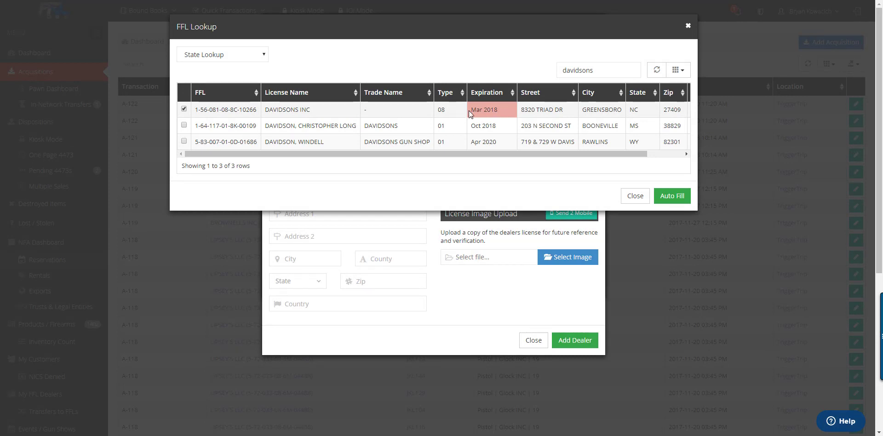
left_click(669, 196)
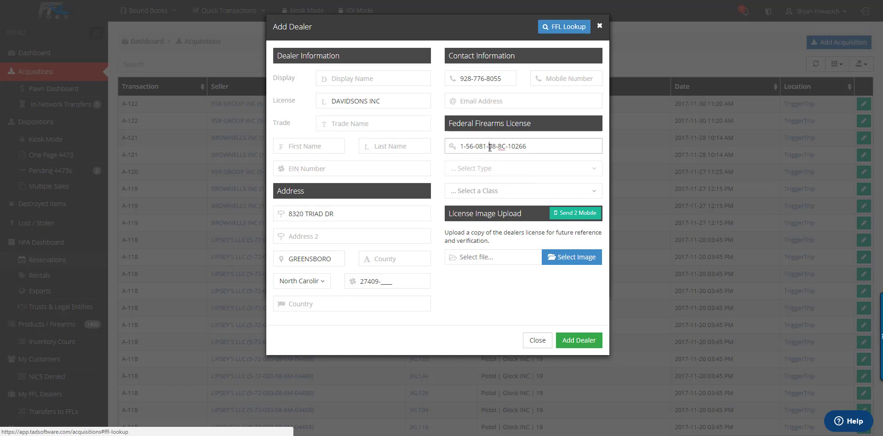
Step: Highlight 08 in the FFL number, pick SOT Class 3, then close the dealer form unsaved
double_click(491, 147)
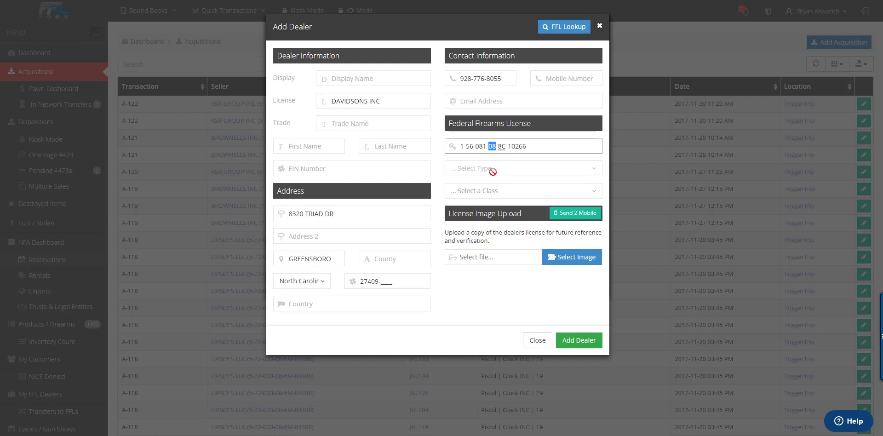
left_click(356, 79)
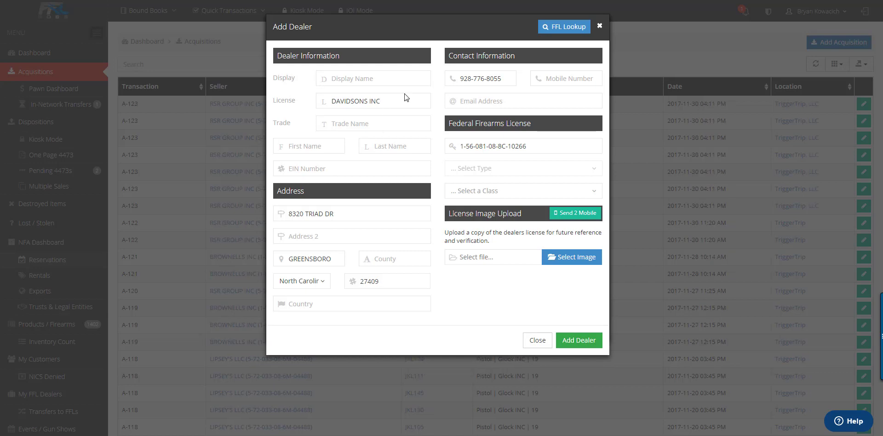
left_click(534, 191)
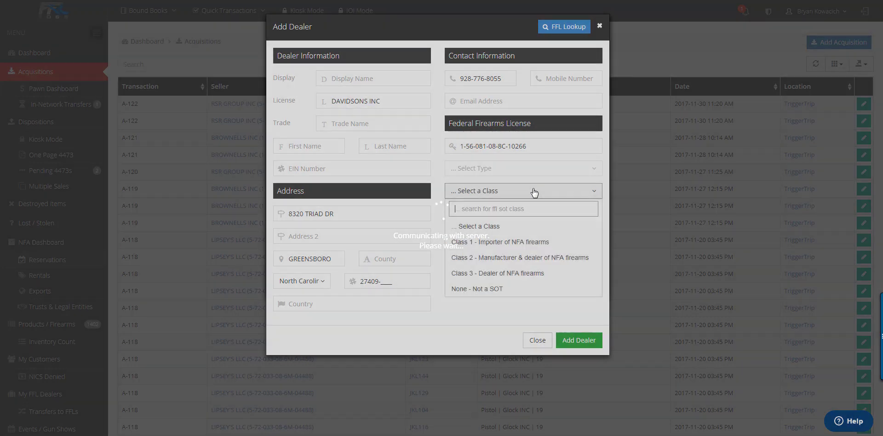
left_click(515, 274)
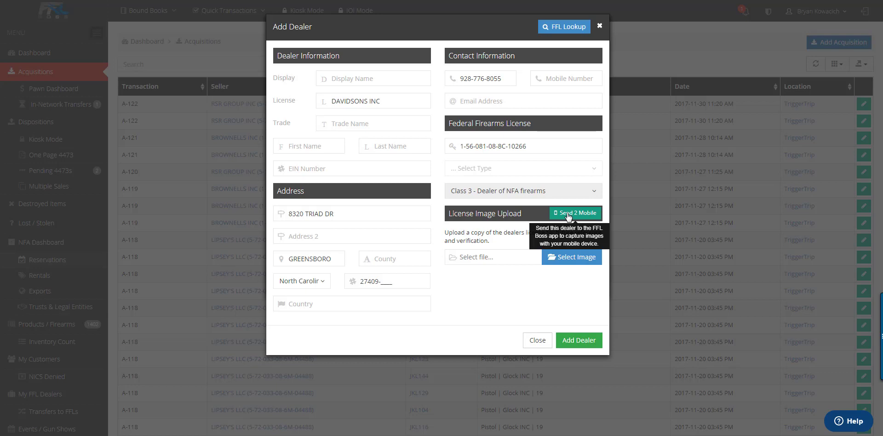
left_click(578, 341)
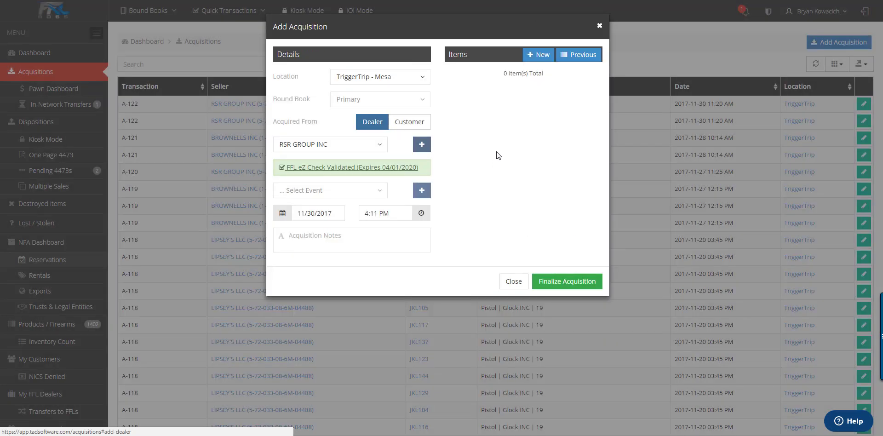
Step: Start a new item: Shotgun, Remington Arms, model 870, caliber 12 Gauge
left_click(538, 55)
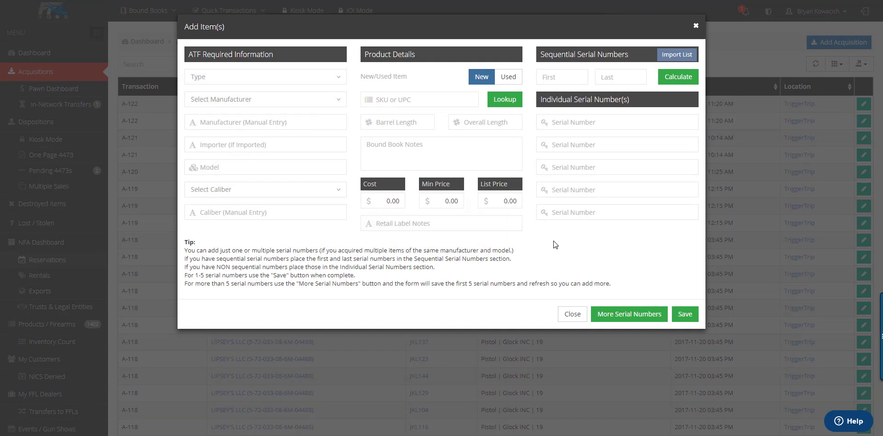
left_click(307, 77)
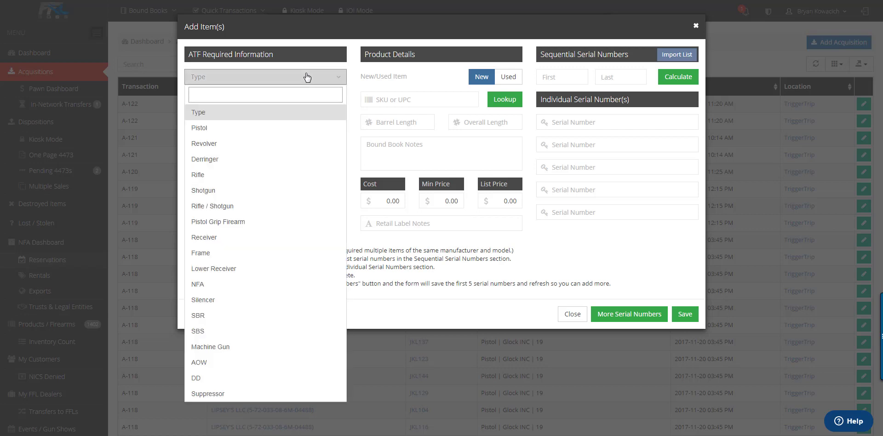
left_click(240, 191)
left_click(251, 100)
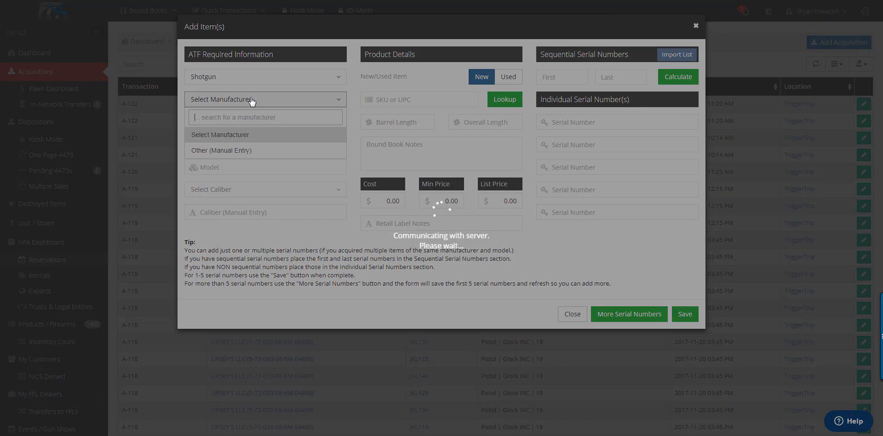
left_click(253, 169)
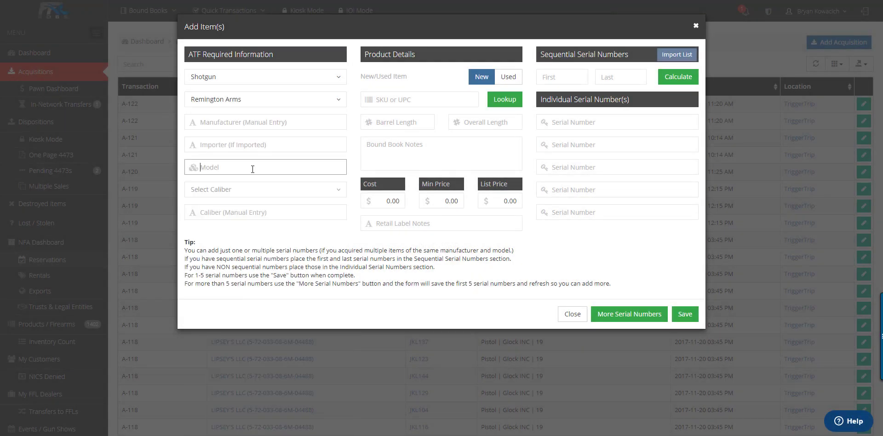
type("870")
key("Tab")
type("12")
key("Return")
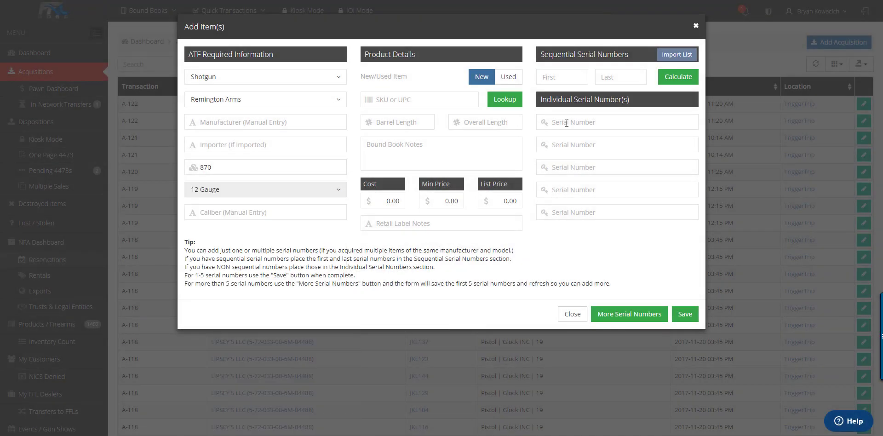
left_click(567, 122)
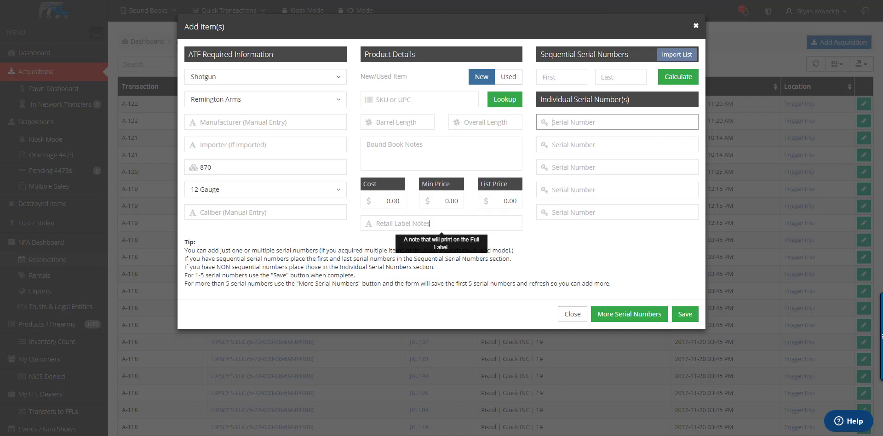
left_click(431, 223)
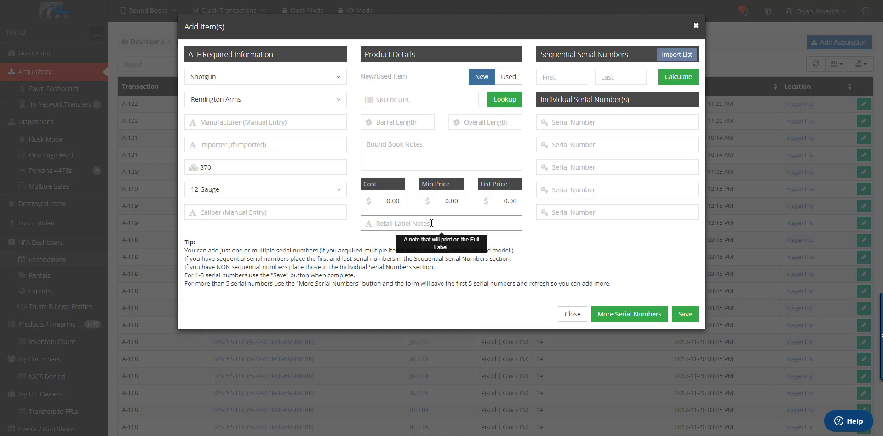
left_click(563, 124)
type("5545")
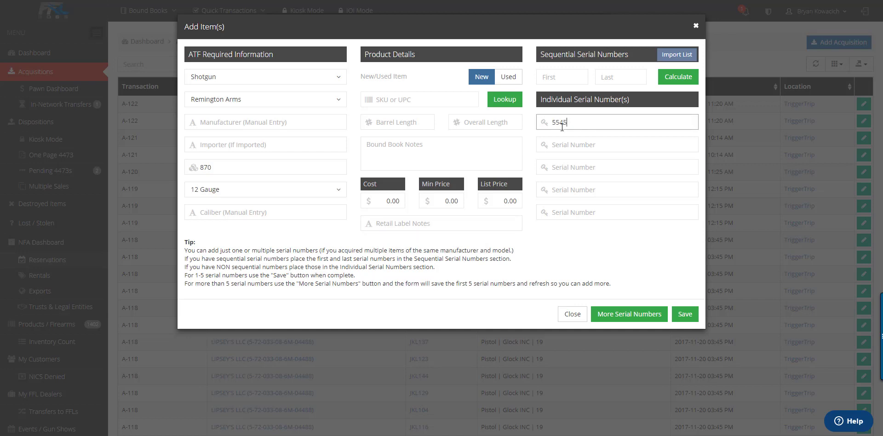
type("26325")
left_click(440, 99)
type("0112")
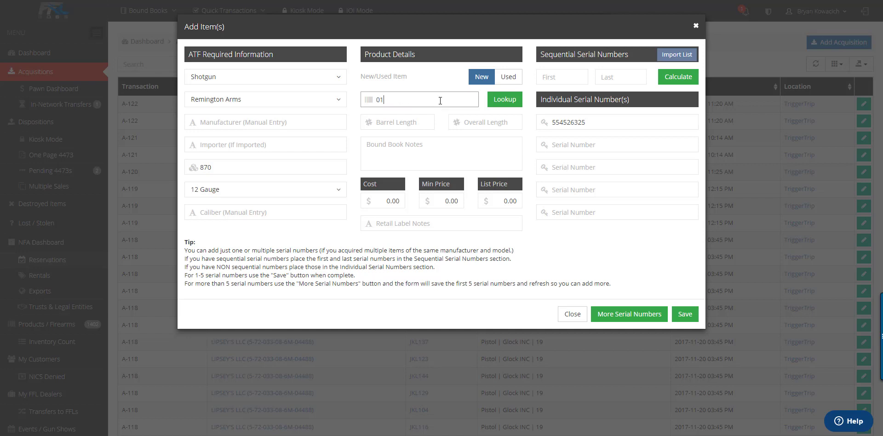
type("3315645")
left_click(483, 224)
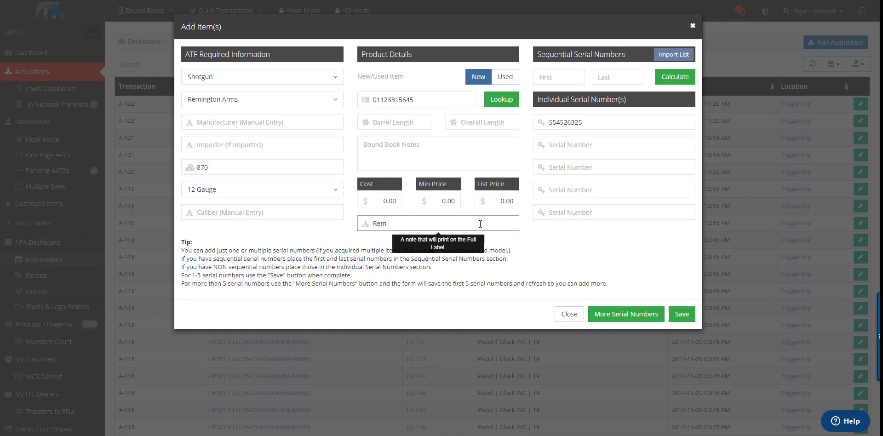
type("Rem 870 12GA Tact Blk Pump")
left_click(681, 315)
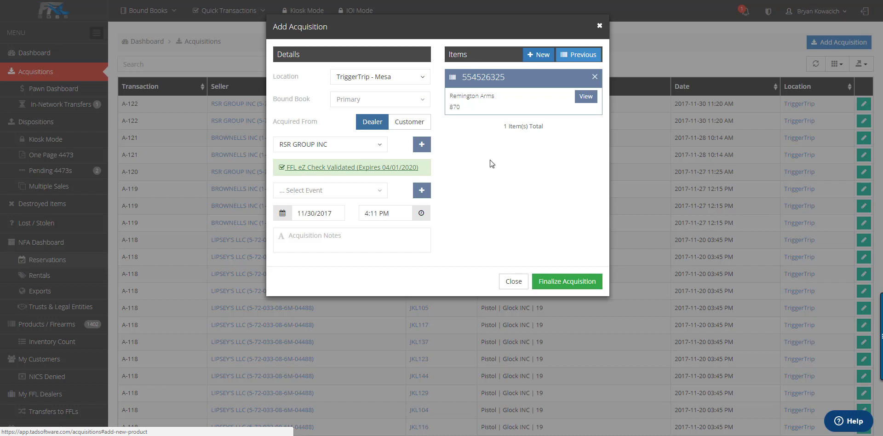
Step: Add a new item, calculate six sequential serials NGE5546856–NGE5546861, and save them
left_click(546, 55)
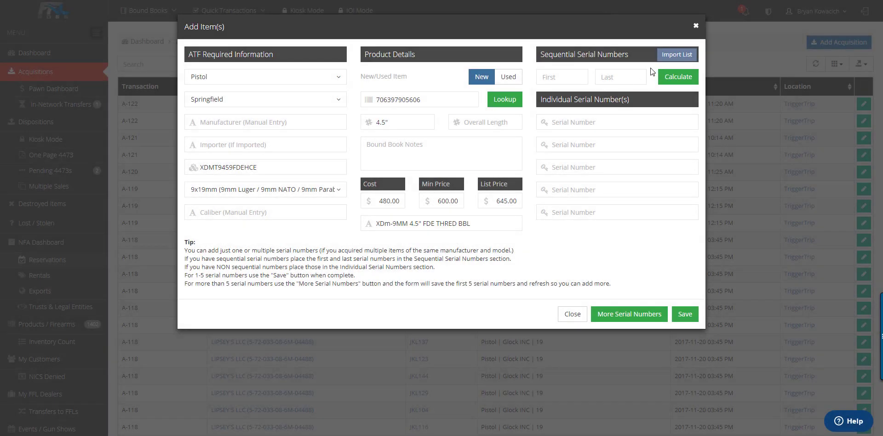
left_click(685, 56)
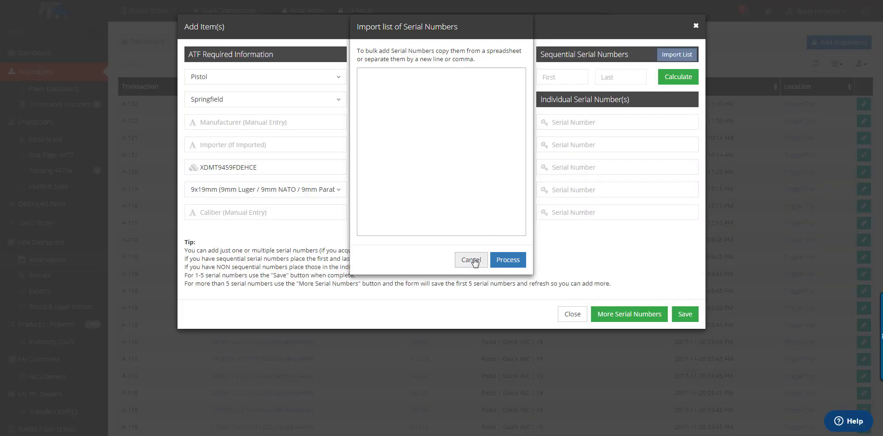
left_click(471, 260)
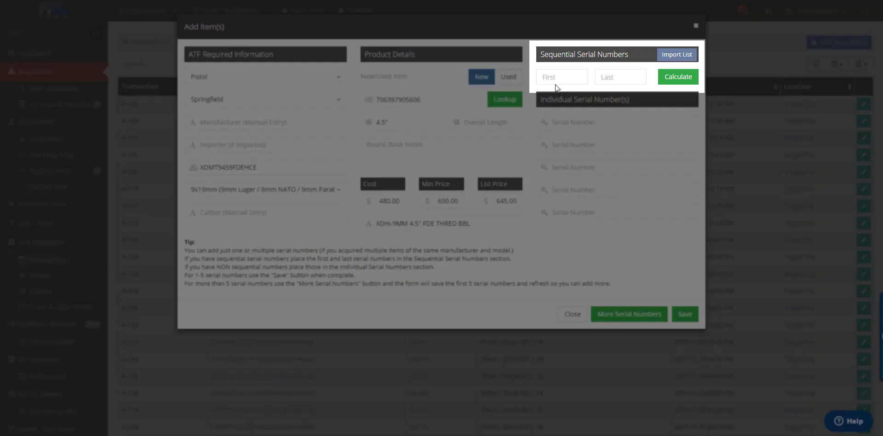
left_click(558, 76)
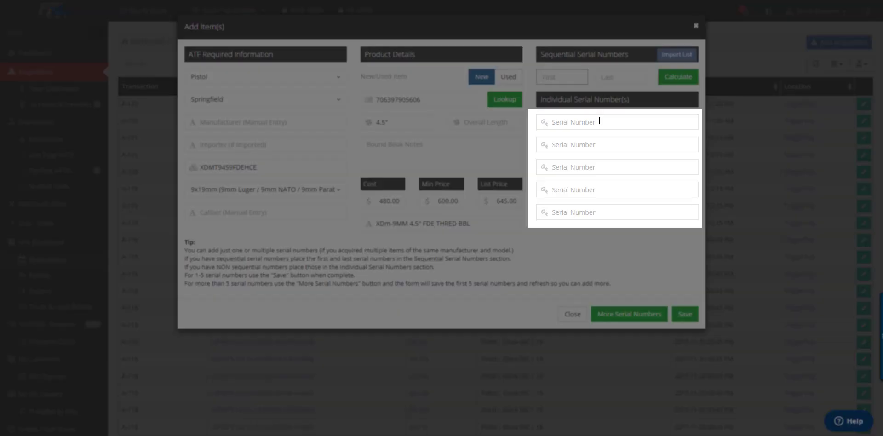
left_click(599, 121)
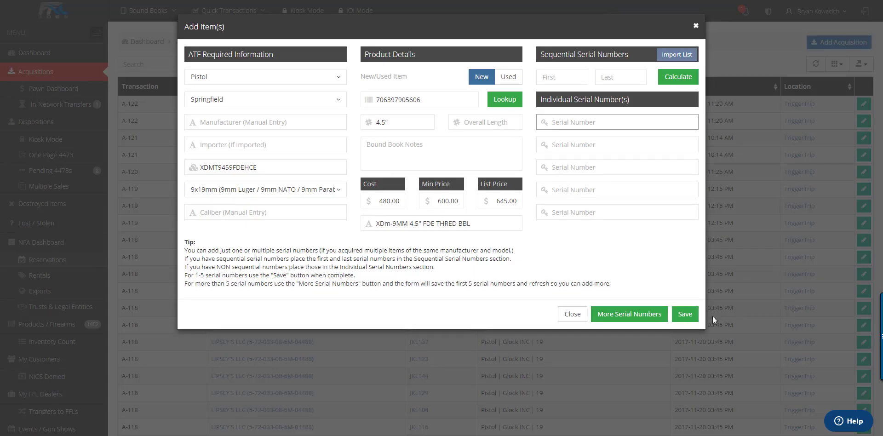
type("NGE5546856")
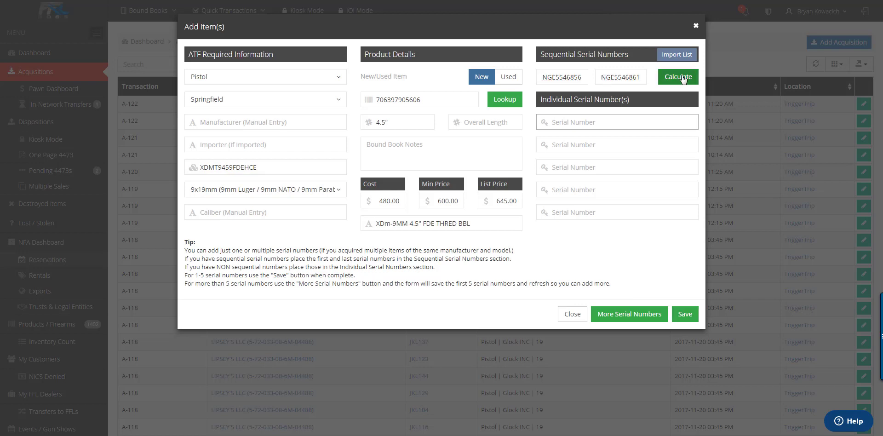
left_click(681, 77)
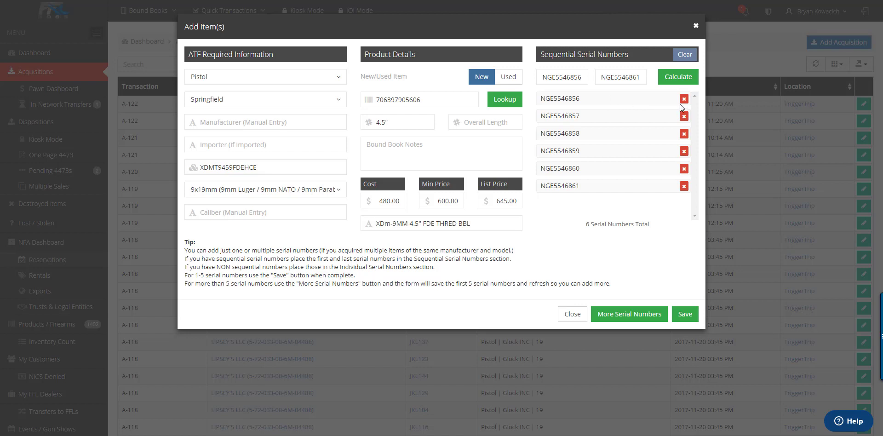
left_click(684, 314)
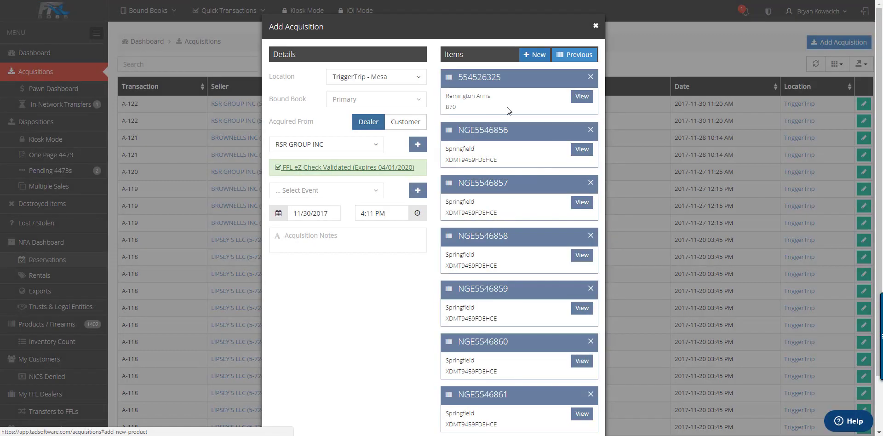
Step: Add Springfield NGE5546861 from the last page of previously acquired products and finish adding items
scroll(511, 134, "down", 2)
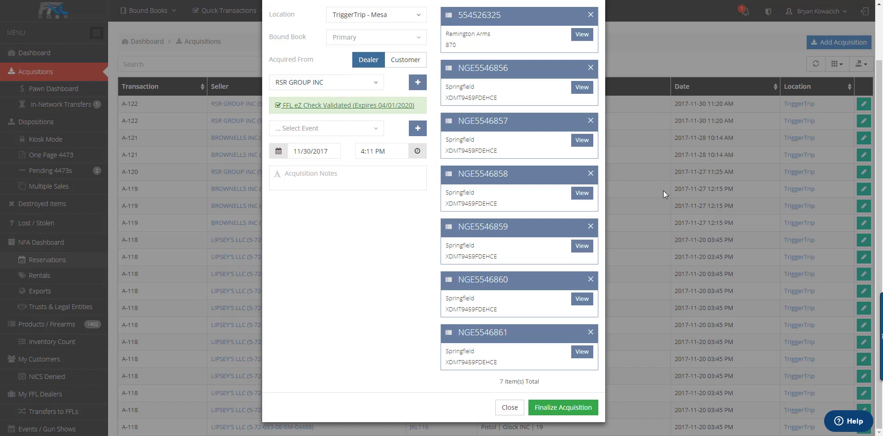
scroll(662, 190, "up", 2)
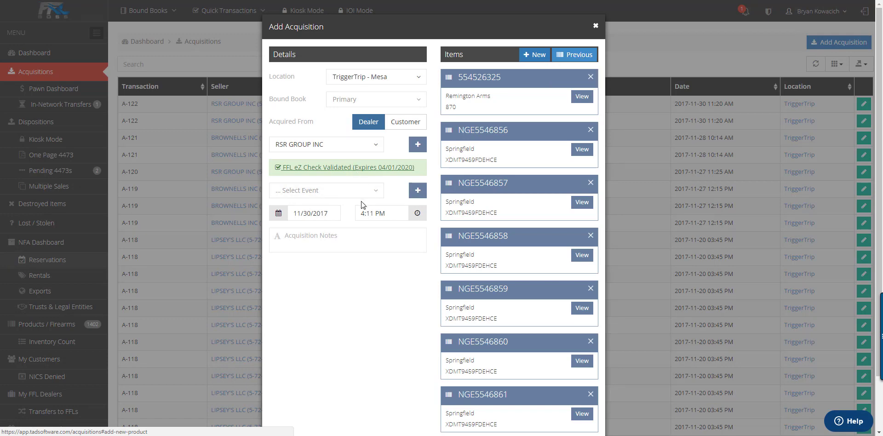
left_click(578, 58)
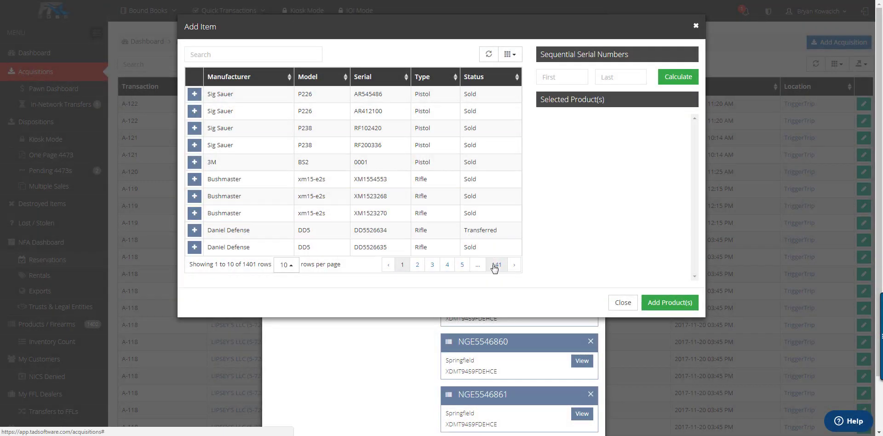
left_click(494, 265)
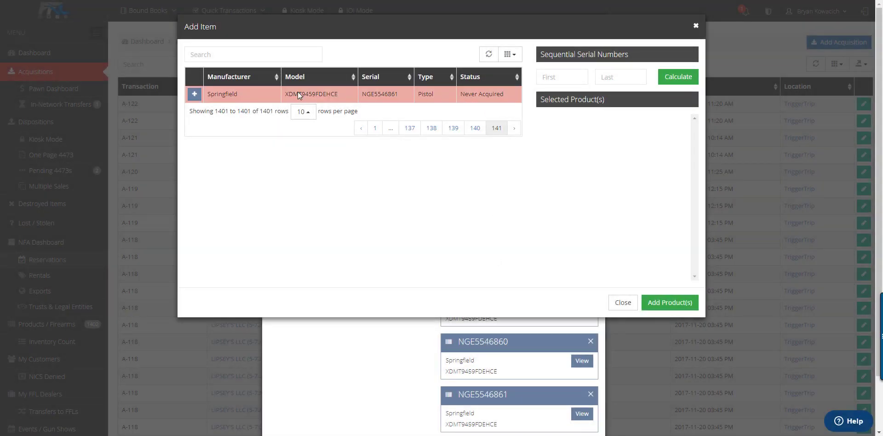
left_click(194, 94)
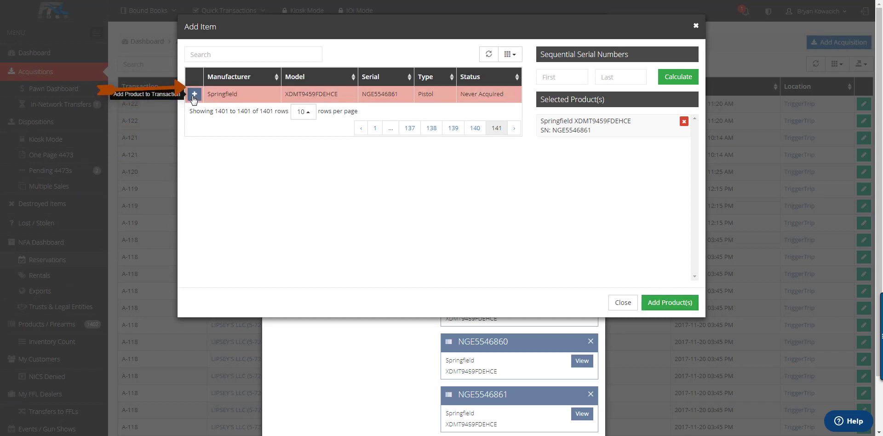
left_click(655, 302)
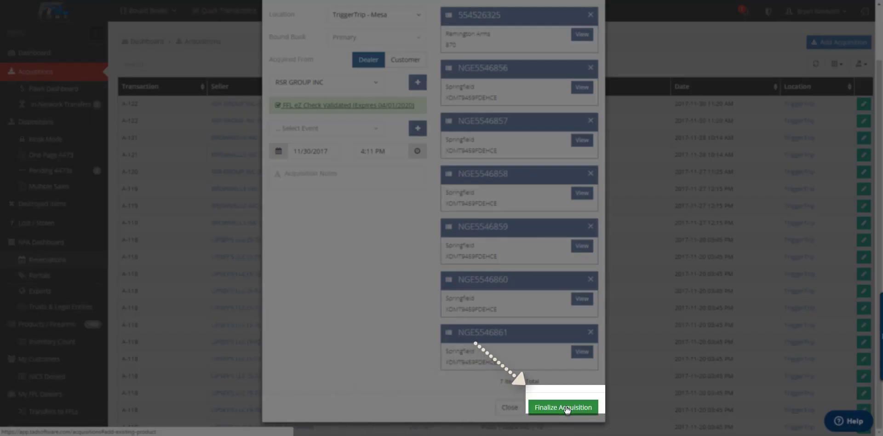
Step: Finalize acquisition 102441 and choose Barcode Only labels for its seven items
left_click(566, 408)
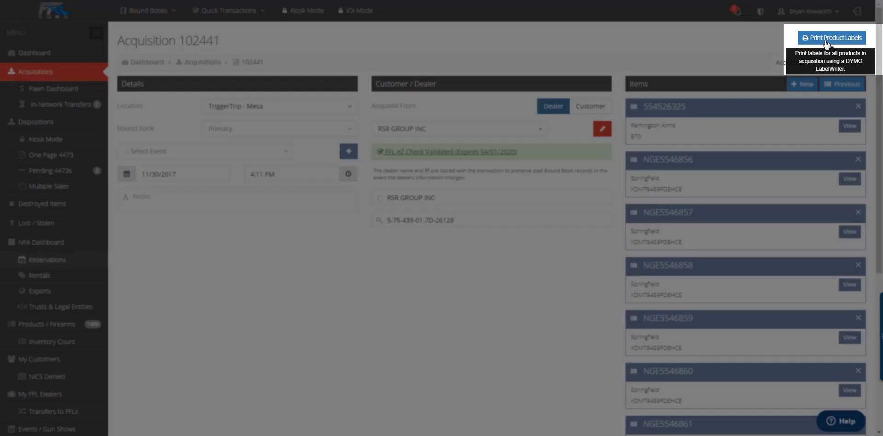
left_click(827, 41)
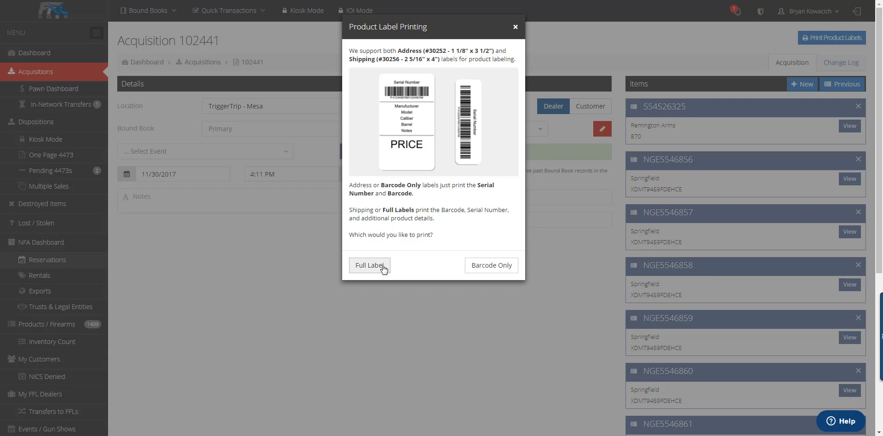
left_click(485, 267)
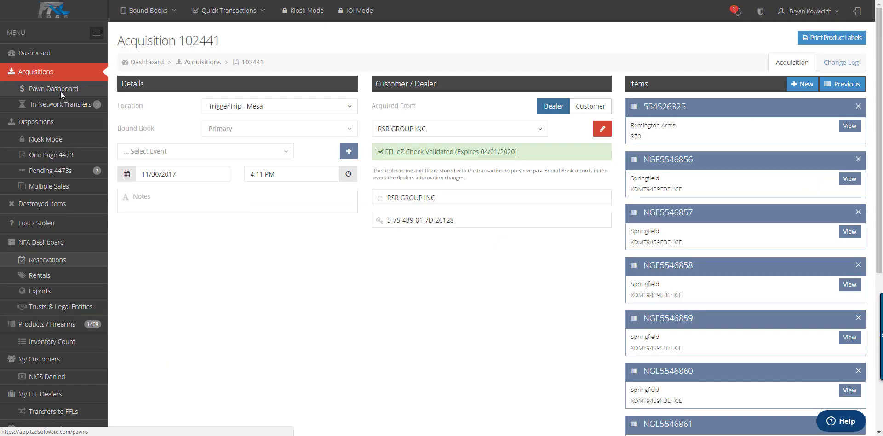
Step: Go to the Pawn Dashboard from the FFL BOSS sidebar
left_click(60, 90)
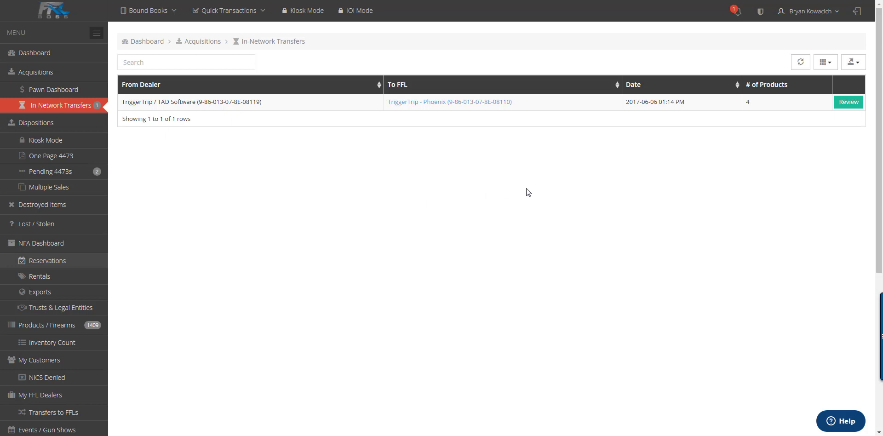
Step: From the notifications, open pending in-network transfer 45 with its four Colt LE6920 rifles for review
left_click(736, 14)
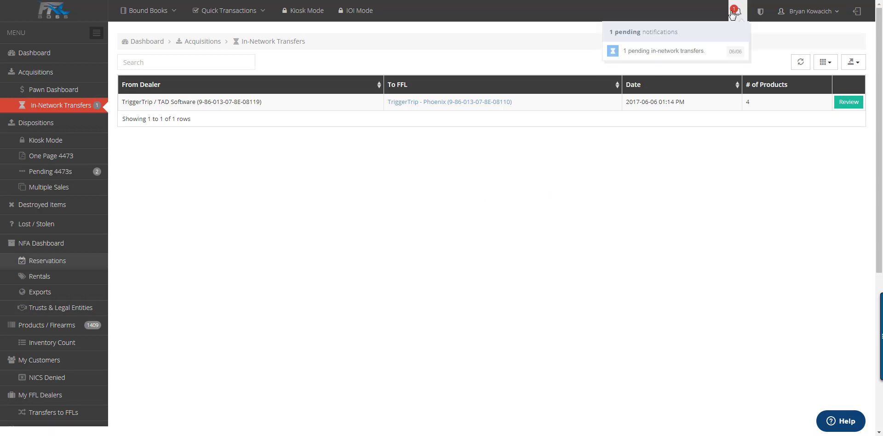
left_click(845, 107)
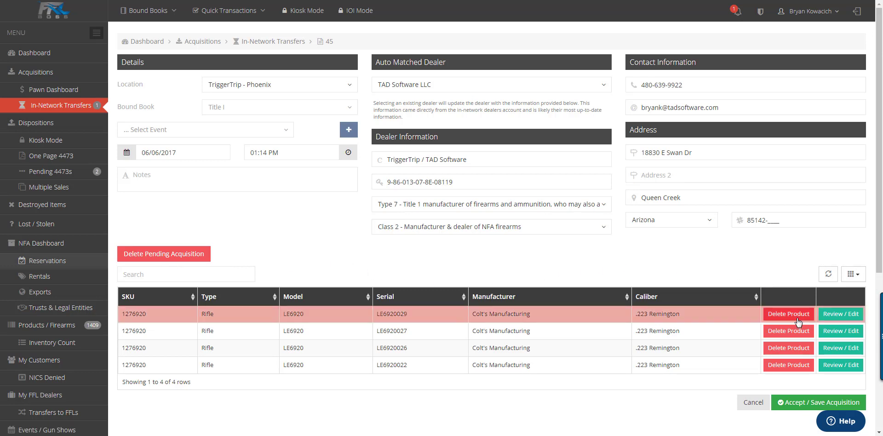
Step: View rifle LE6920029's product details, close them unchanged, and open the Dispositions list
left_click(848, 314)
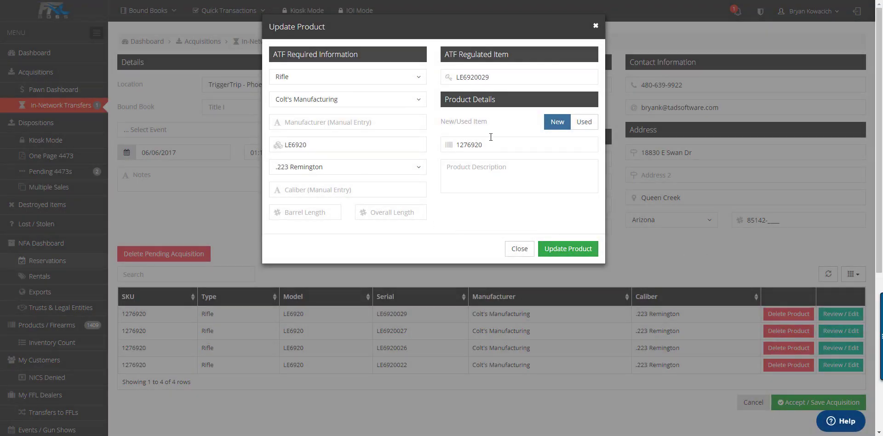
left_click(520, 249)
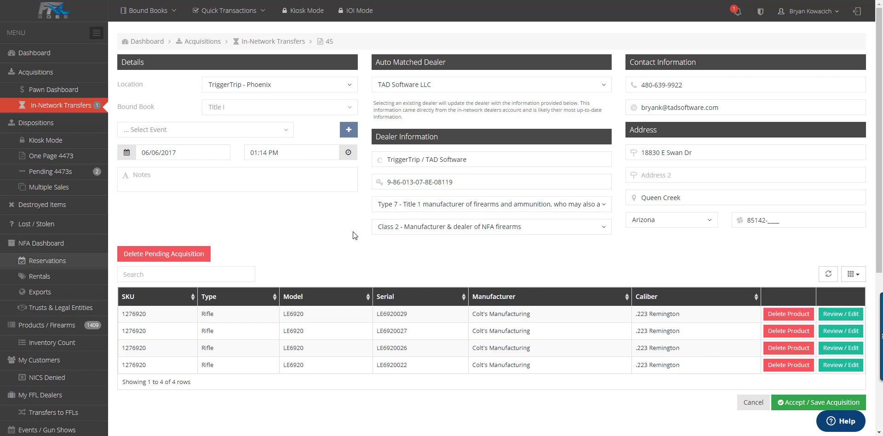
left_click(73, 128)
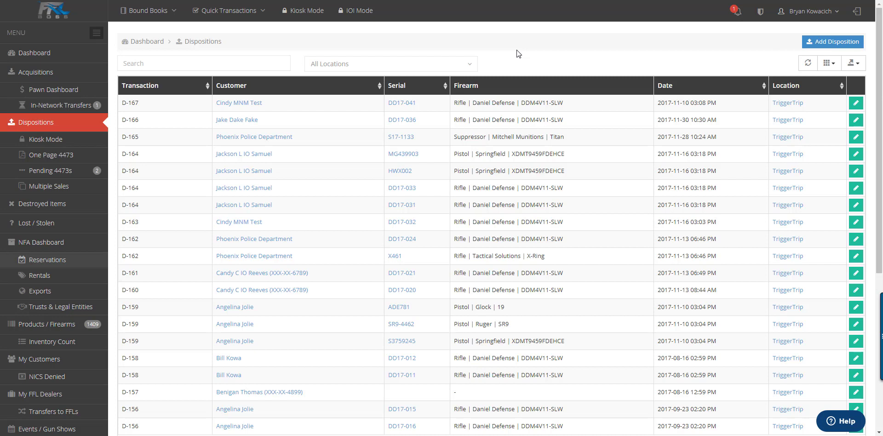
Step: Cancel a new disposition, then lock the device in Kiosk Mode with a 4-digit PIN
left_click(832, 42)
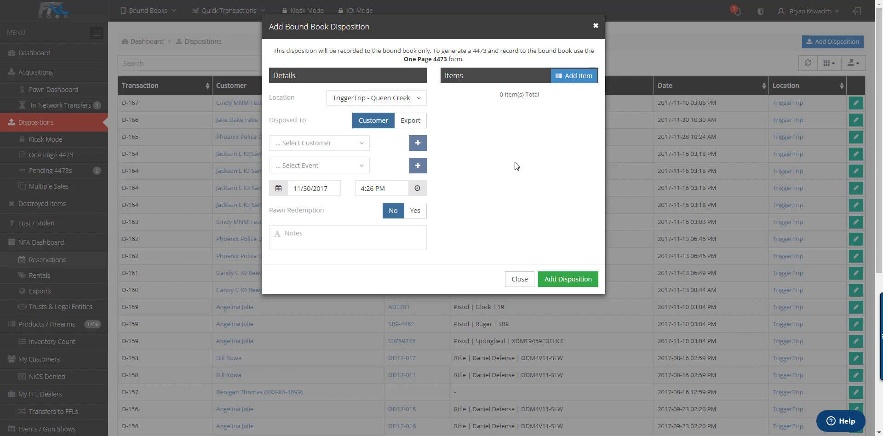
left_click(517, 280)
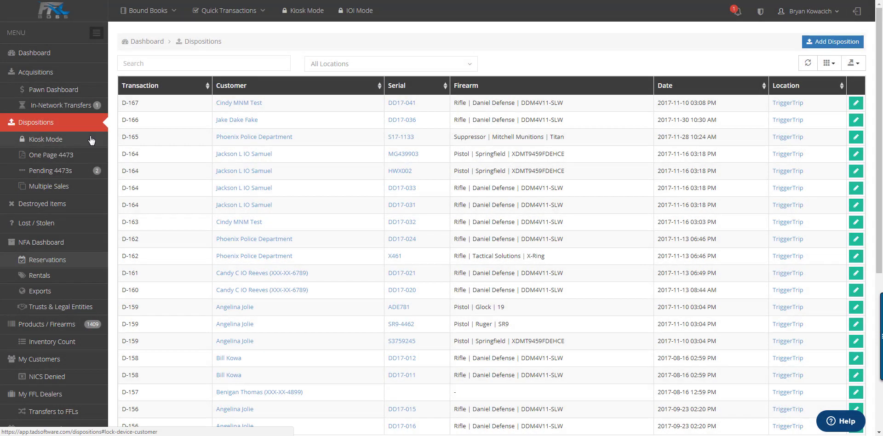
left_click(80, 140)
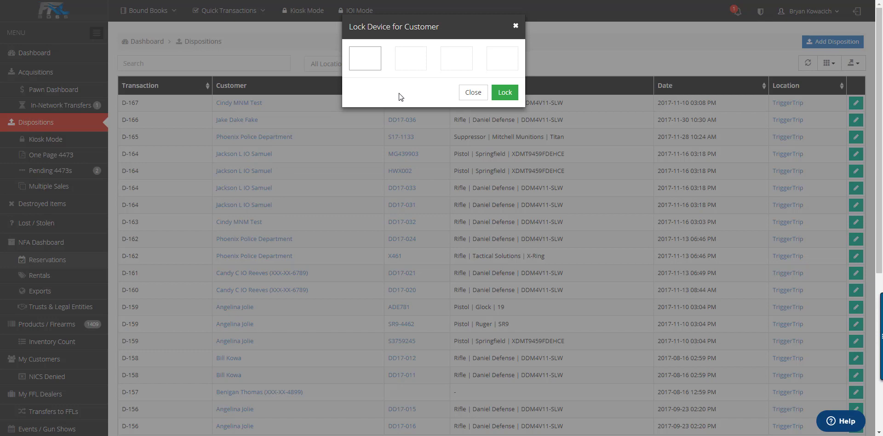
type("1234")
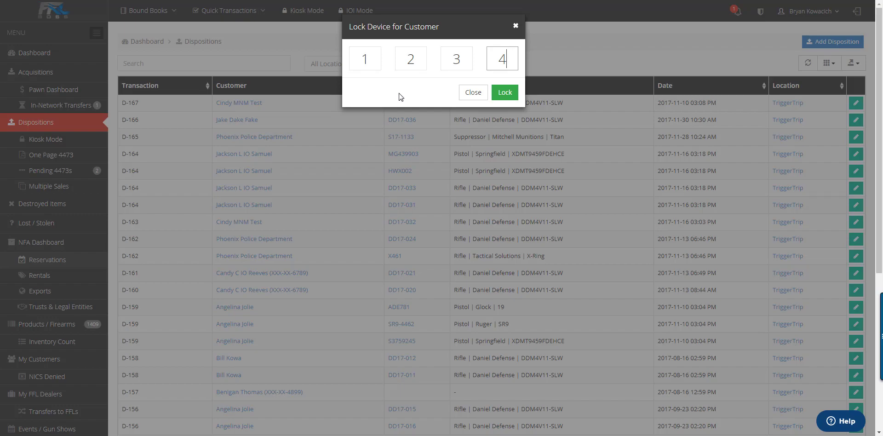
key("Return")
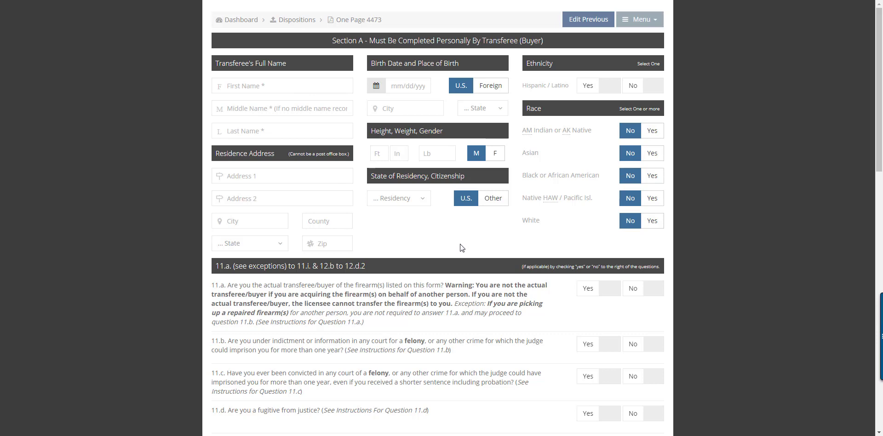
Step: Unlock the blank kiosk 4473 form back to the dashboard
scroll(594, 237, "down", 9)
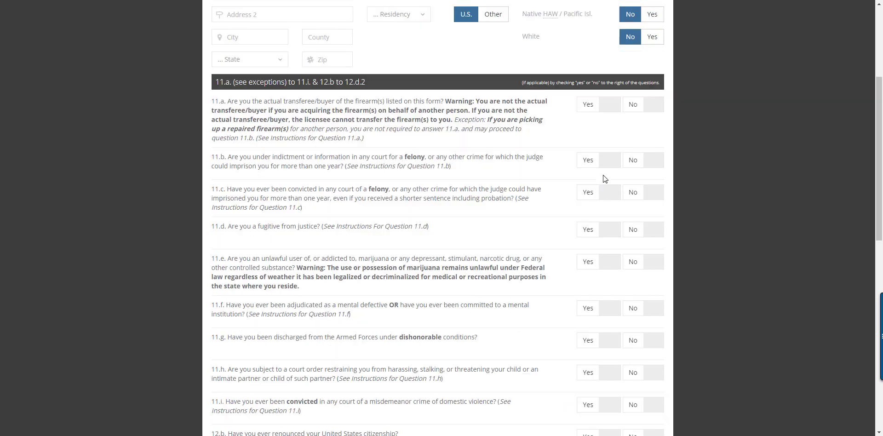
scroll(620, 221, "down", 6)
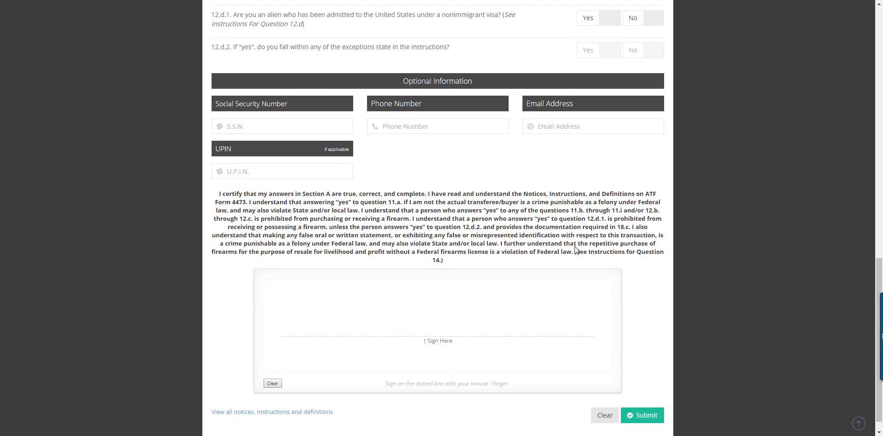
left_click(640, 20)
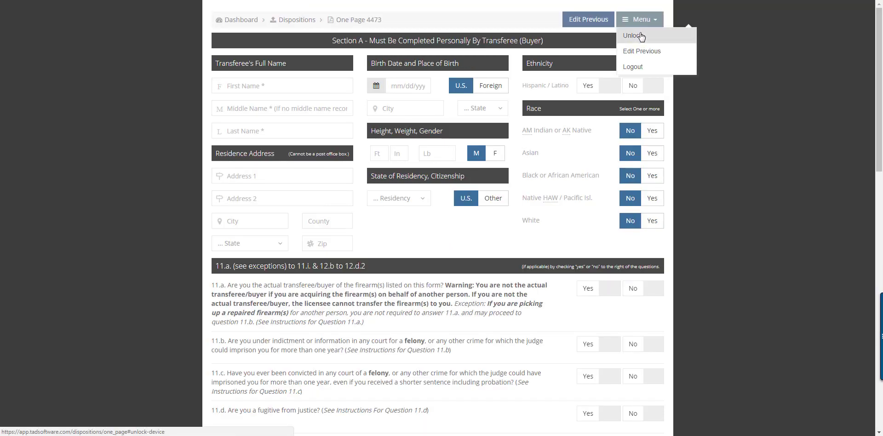
left_click(641, 36)
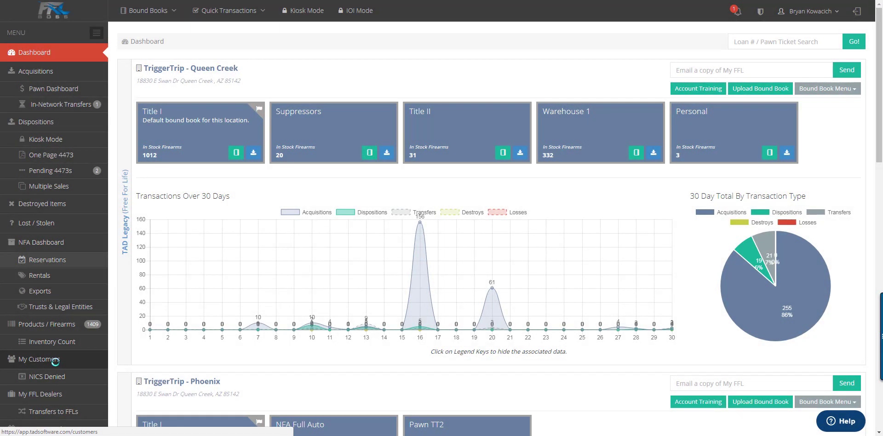
Step: Send the customer's 4473 to the kiosk and lock the device with the PIN
left_click(56, 360)
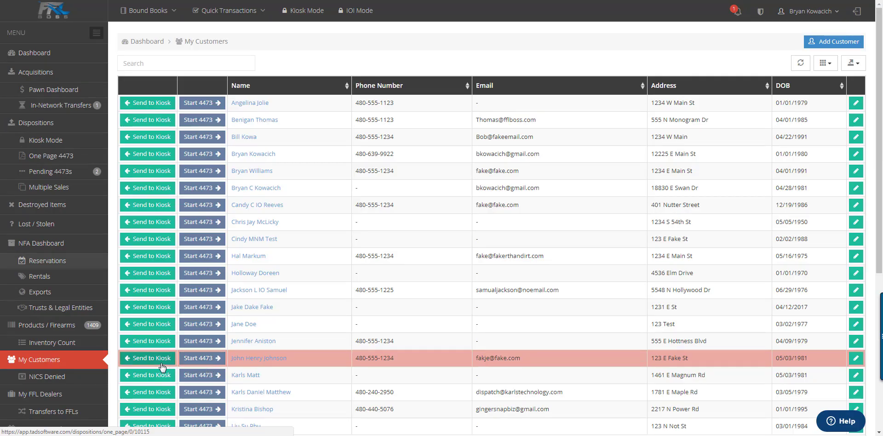
left_click(152, 361)
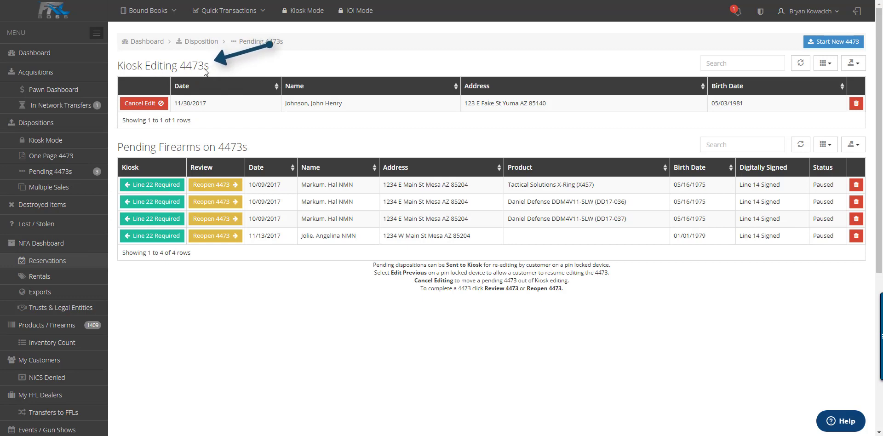
left_click(307, 11)
type("1234")
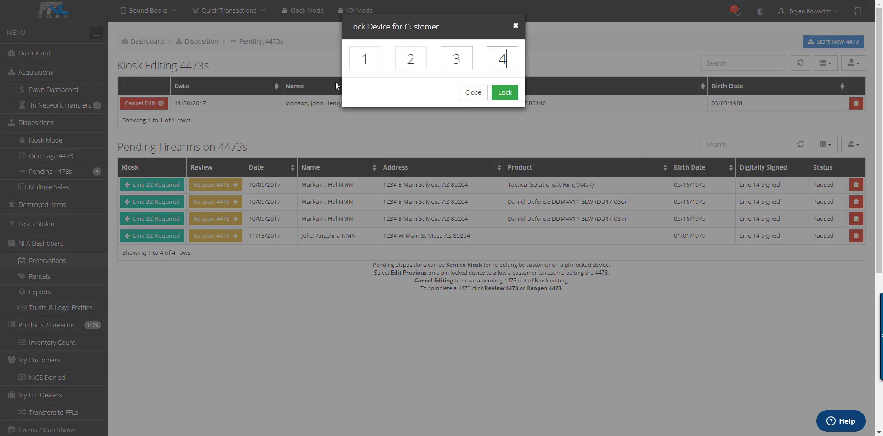
key("Return")
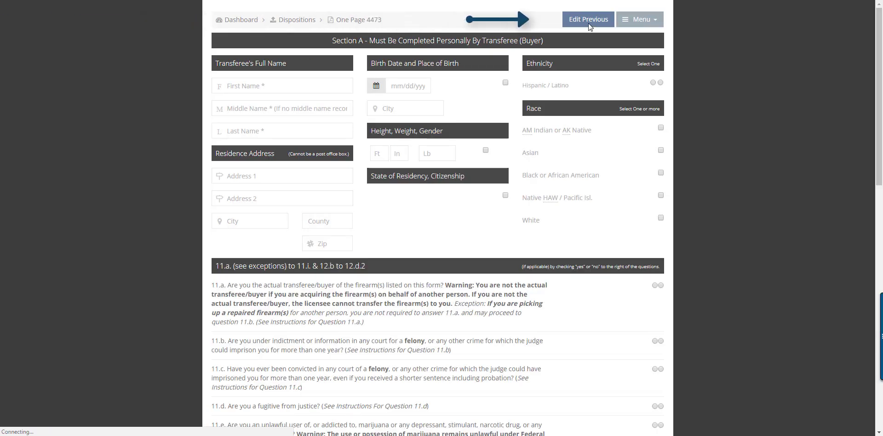
Step: Load the buyer's previous 4473 answers, answering Yes to 11.a and No to 11.b and 11.c
left_click(589, 23)
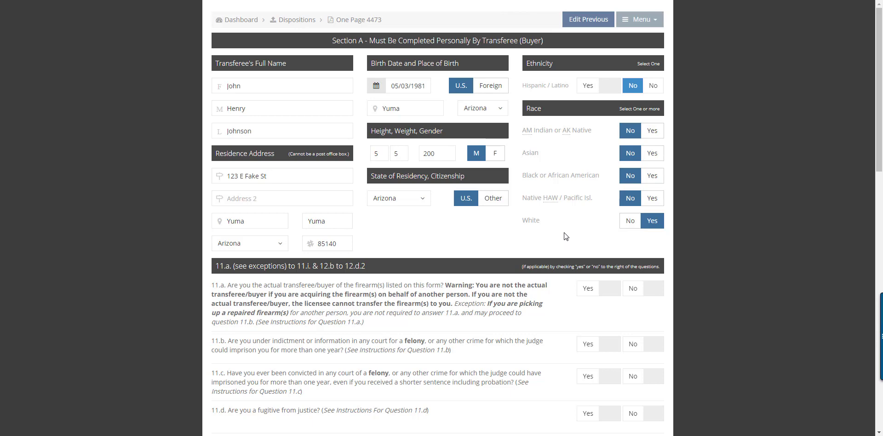
scroll(565, 233, "down", 4)
left_click(610, 106)
left_click(649, 161)
left_click(650, 194)
Step: Answer No to questions 11.d through 11.i and 12.b through 12.d.1
scroll(651, 184, "down", 4)
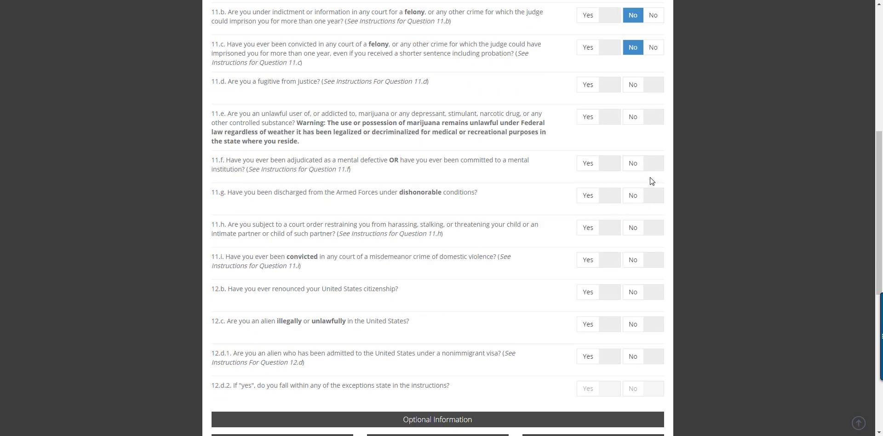
left_click(651, 45)
left_click(655, 78)
left_click(653, 124)
left_click(655, 156)
left_click(653, 188)
left_click(653, 220)
left_click(653, 253)
left_click(654, 284)
left_click(653, 317)
Step: Draw the buyer's signature, submit the 4473, unlock with the PIN, and view Pending 4473s
scroll(644, 299, "down", 7)
left_click_drag(315, 266, 338, 315)
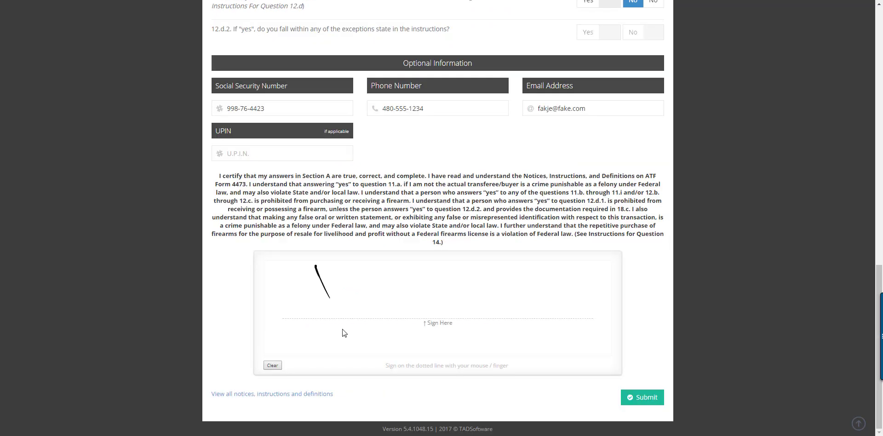
mouse_move(344, 277)
left_mouse_down()
mouse_move(540, 304)
mouse_move(511, 276)
mouse_move(604, 301)
mouse_move(574, 294)
left_mouse_up()
left_click(624, 395)
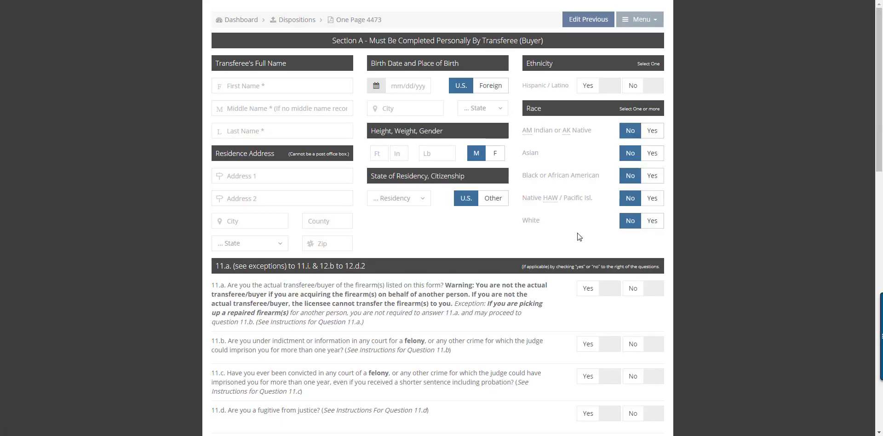
type("1234")
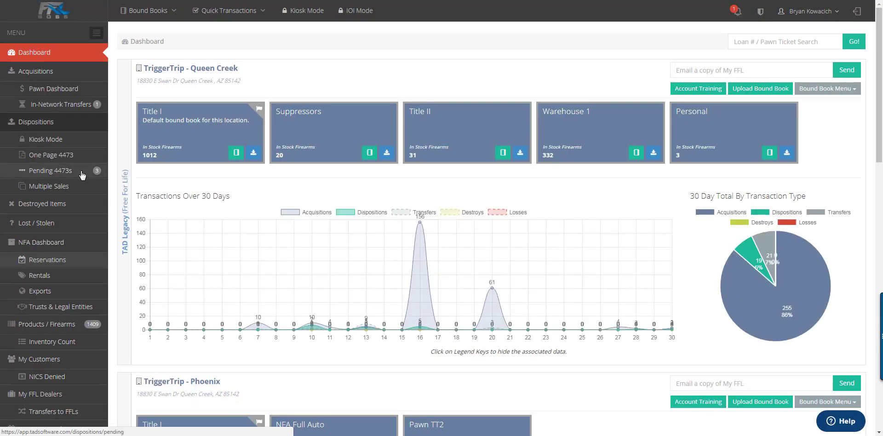
left_click(82, 174)
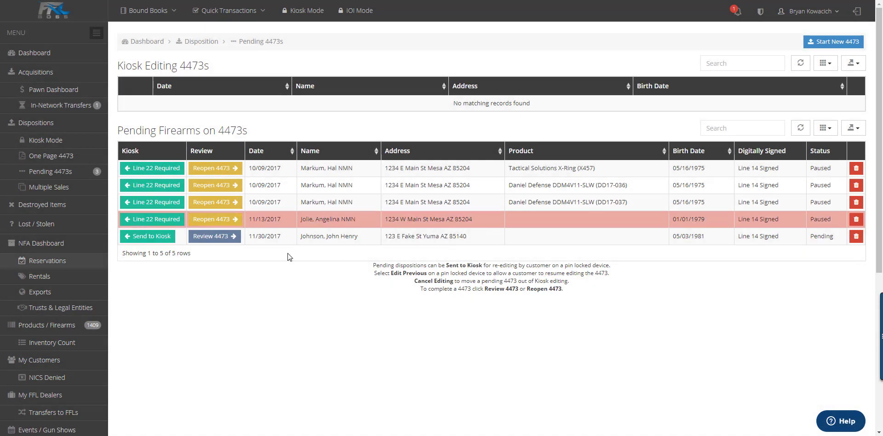
Step: Review the newly completed 4473 and continue to its Section B
left_click(227, 238)
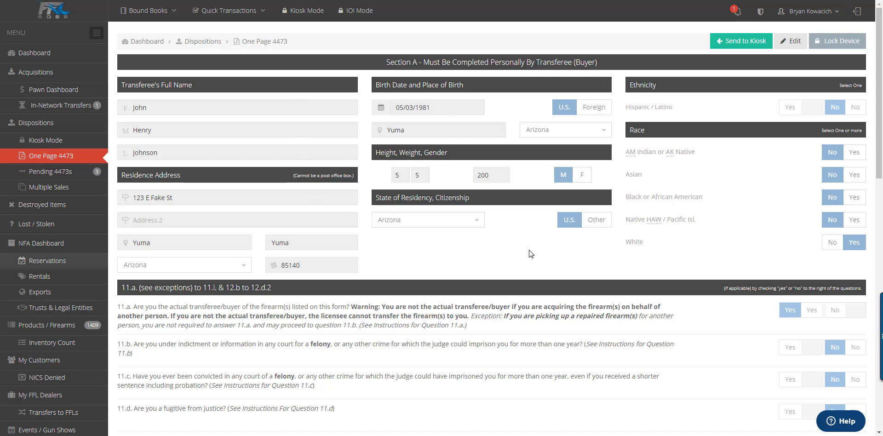
scroll(531, 254, "down", 5)
scroll(789, 311, "up", 6)
scroll(786, 331, "down", 13)
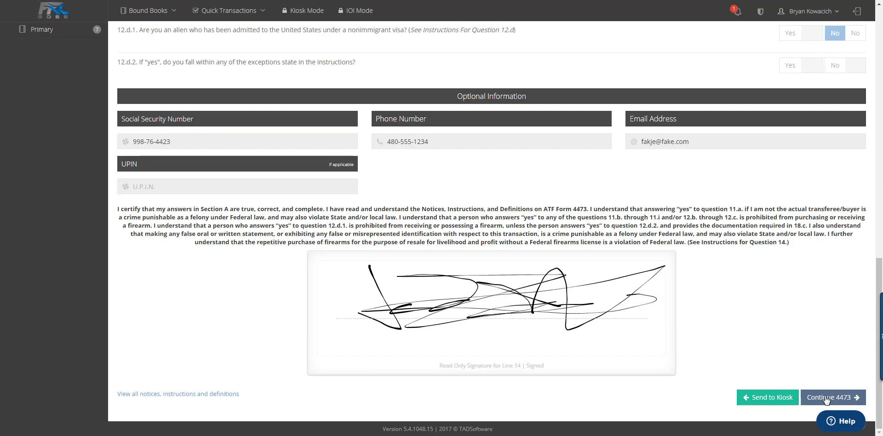
left_click(827, 398)
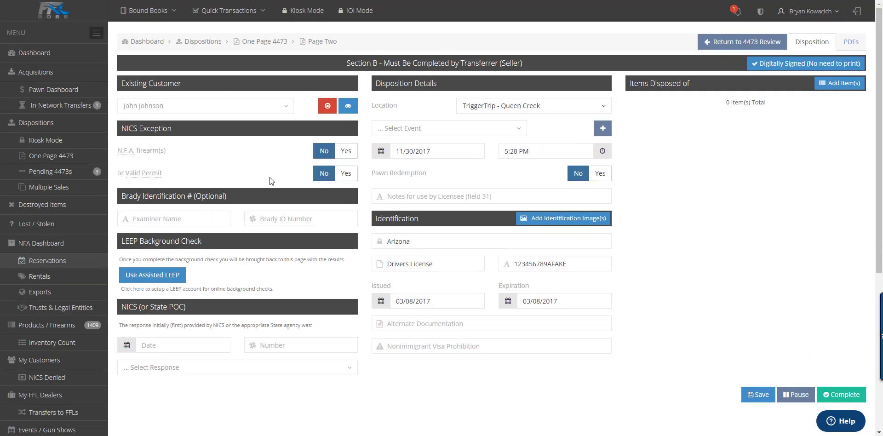
Step: Try the NFA and Valid Permit toggles and permit images window, then start Assisted LEEP
left_click(345, 152)
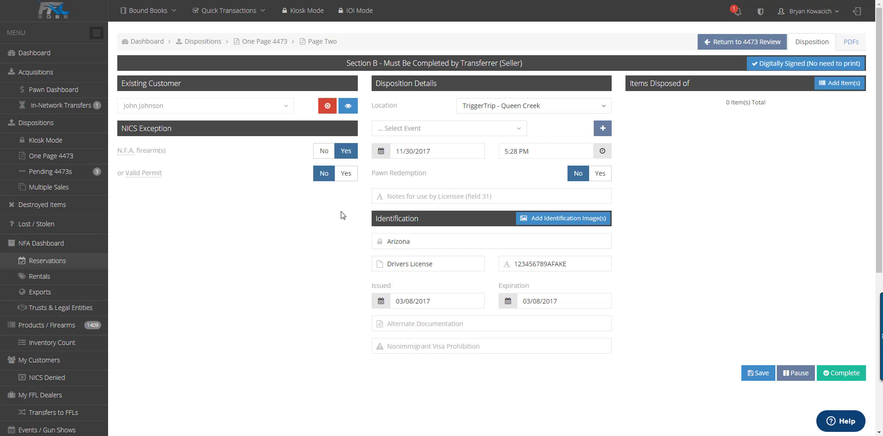
left_click(325, 152)
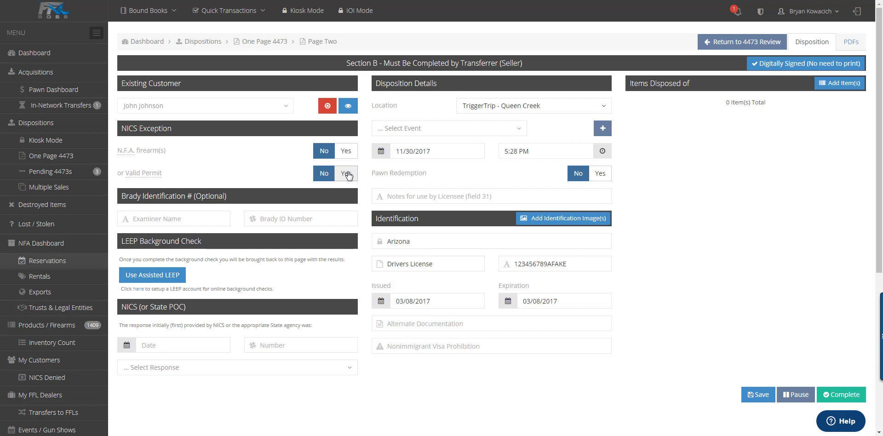
left_click(347, 174)
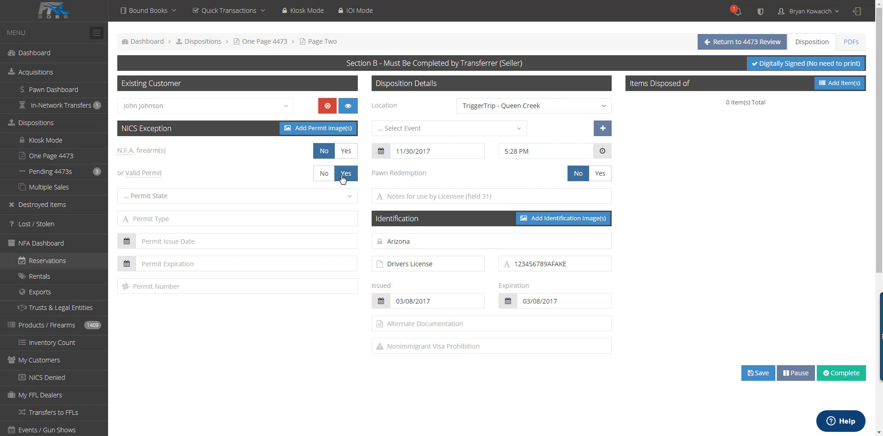
left_click(325, 133)
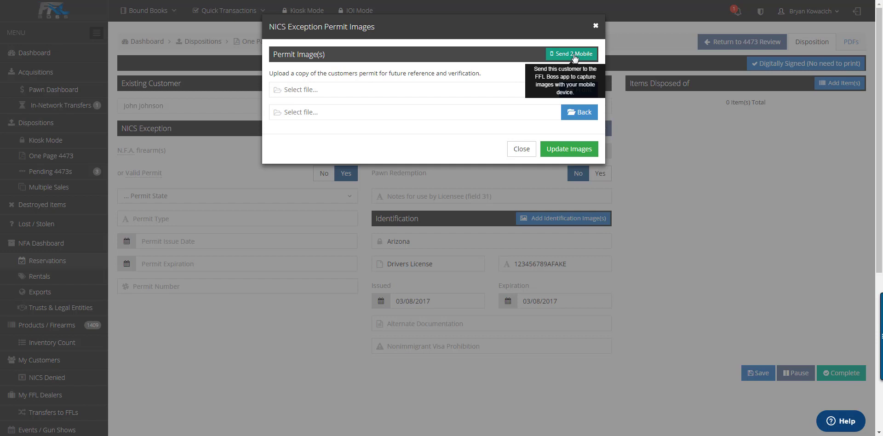
left_click(521, 149)
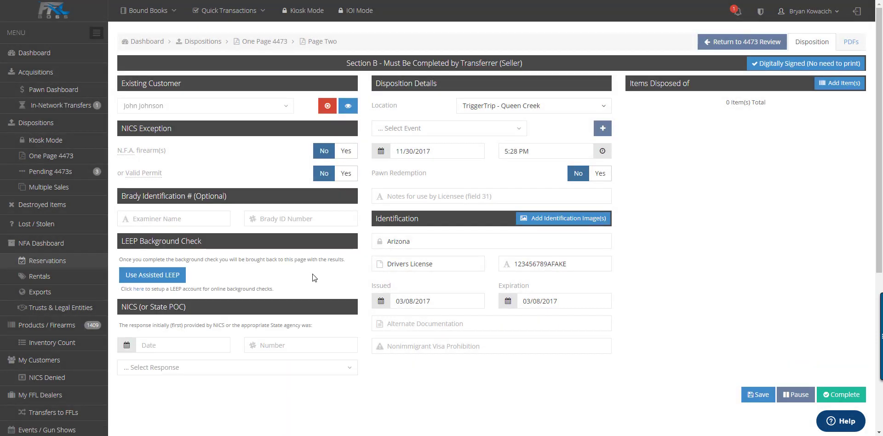
left_click(167, 276)
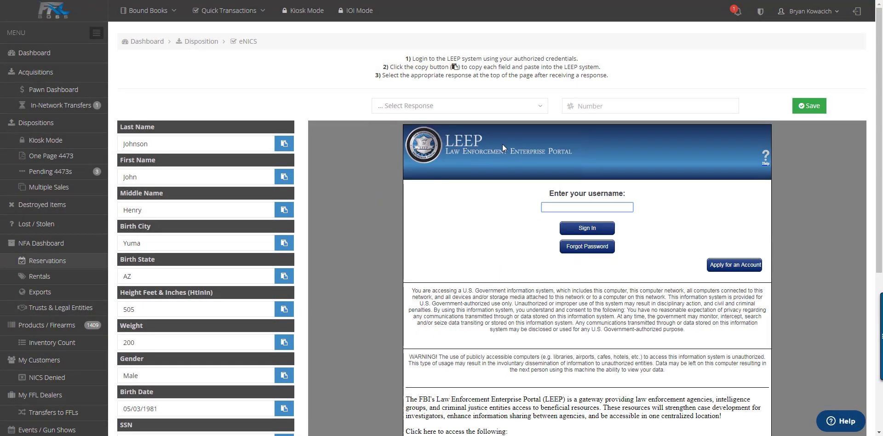
Step: Choose Proceed as the NICS response, enter the NICS transaction number, and save
left_click(496, 107)
left_click(435, 157)
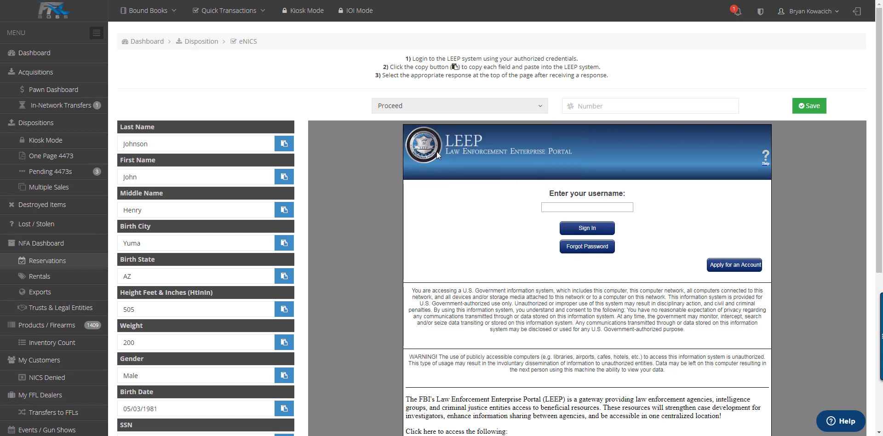
left_click(597, 108)
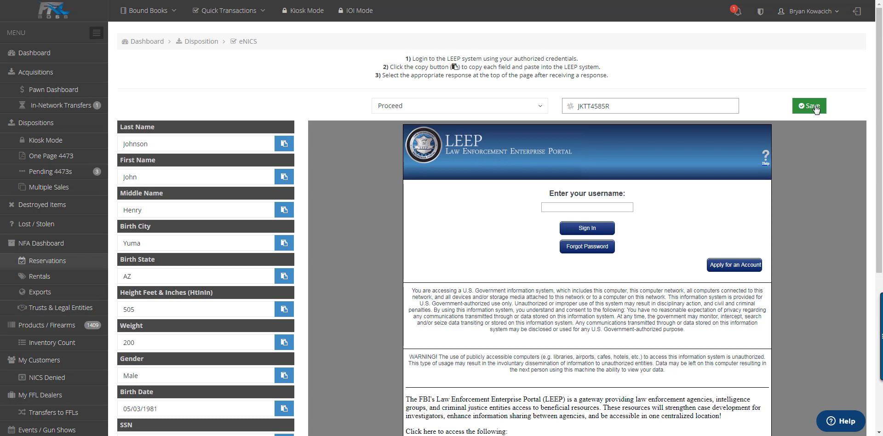
left_click(812, 106)
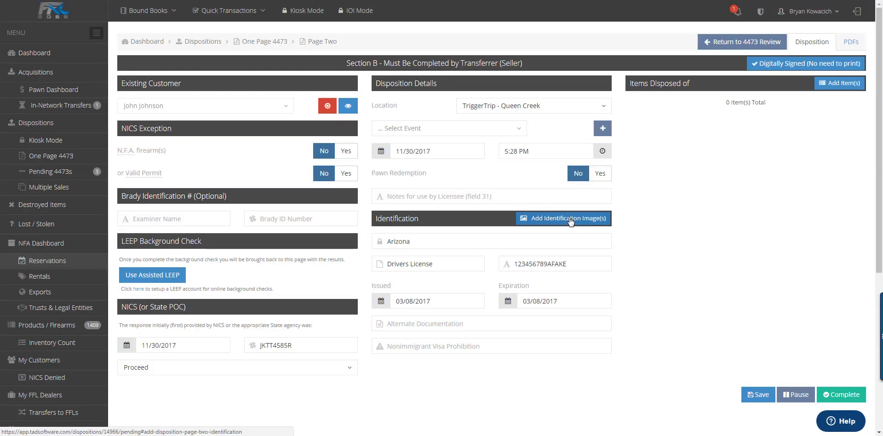
Step: Close the identification images window, then select Daniel Defense rifles DD17-040 and DD17-042
left_click(570, 220)
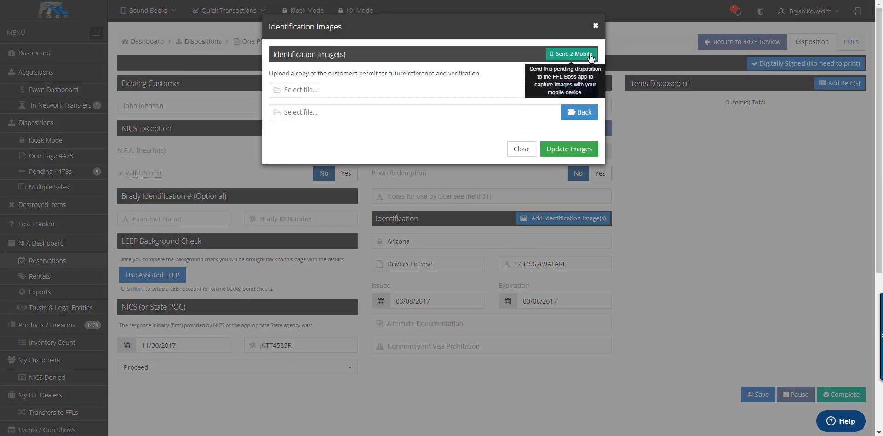
left_click(527, 152)
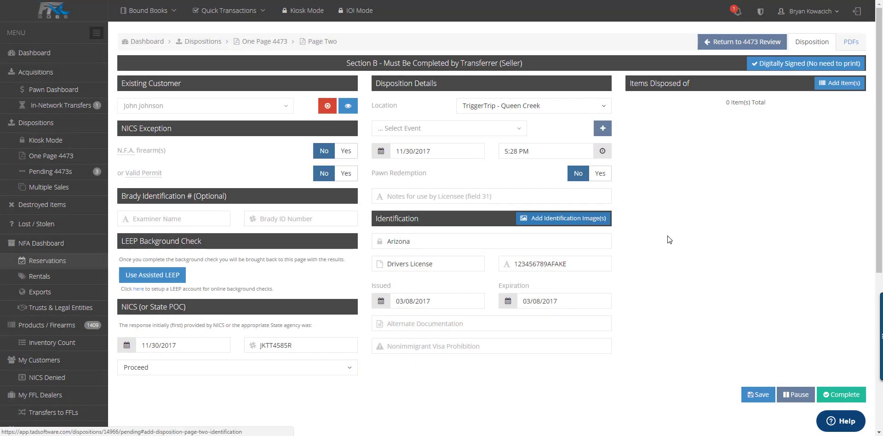
left_click(827, 85)
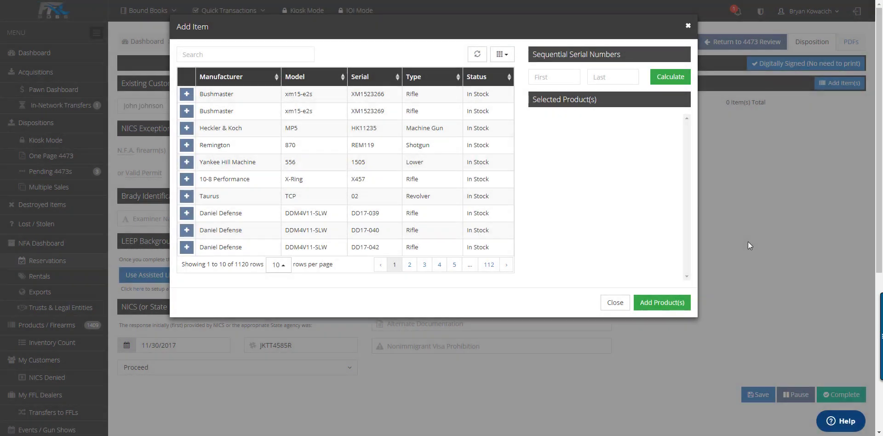
left_click(214, 52)
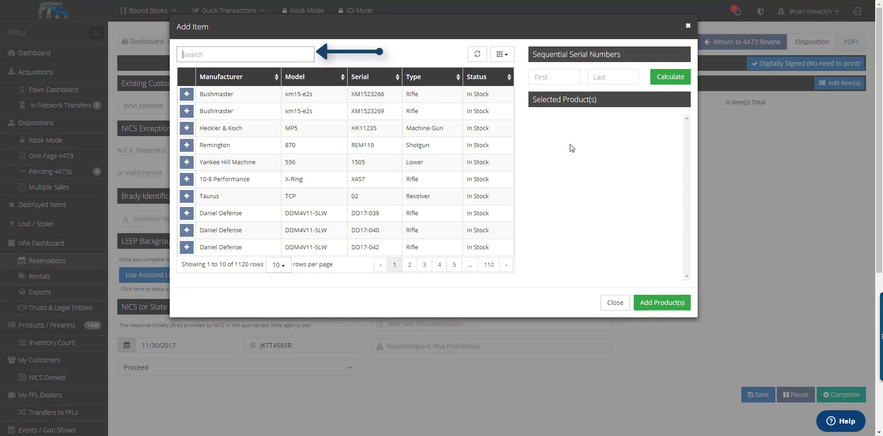
left_click(186, 231)
left_click(187, 247)
Step: Search 'pisto', select Springfield MG439904 and Glock 26 gen 4 MG439958, and add all four products
left_click(290, 55)
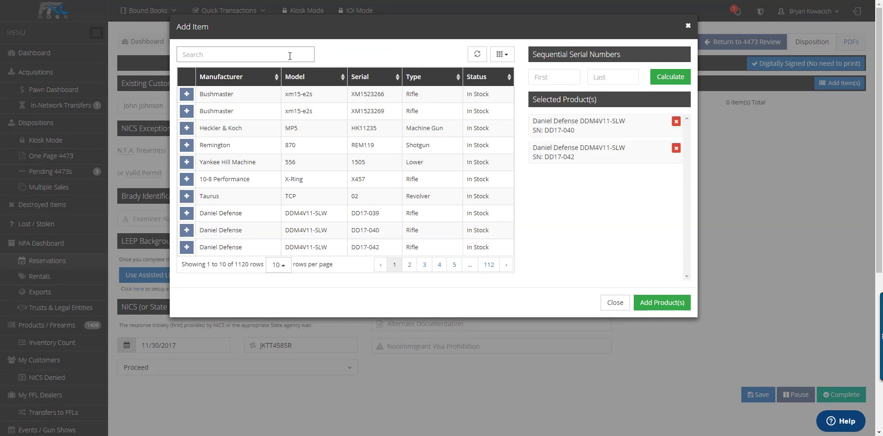
type("pistol")
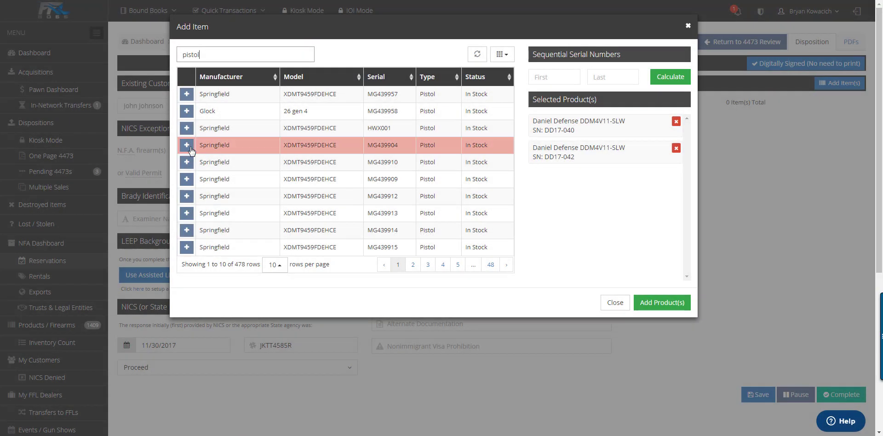
left_click(187, 145)
left_click(187, 112)
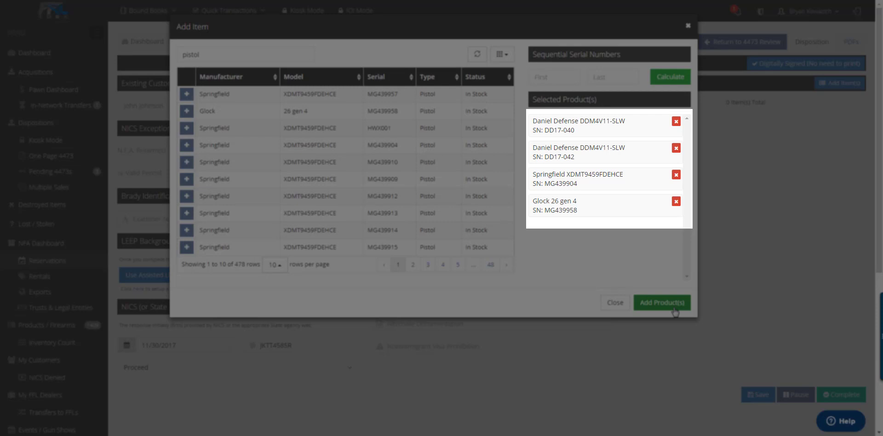
left_click(662, 303)
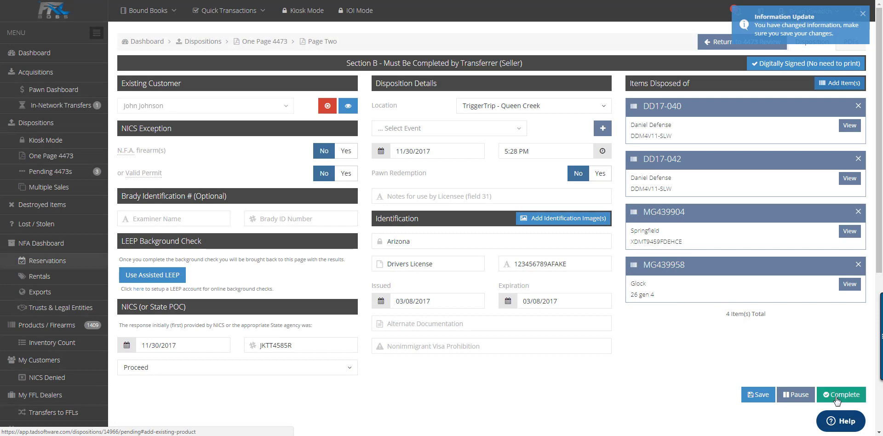
Step: Sign and complete the 4473, then generate the ATF 3310.12 form
left_click(836, 399)
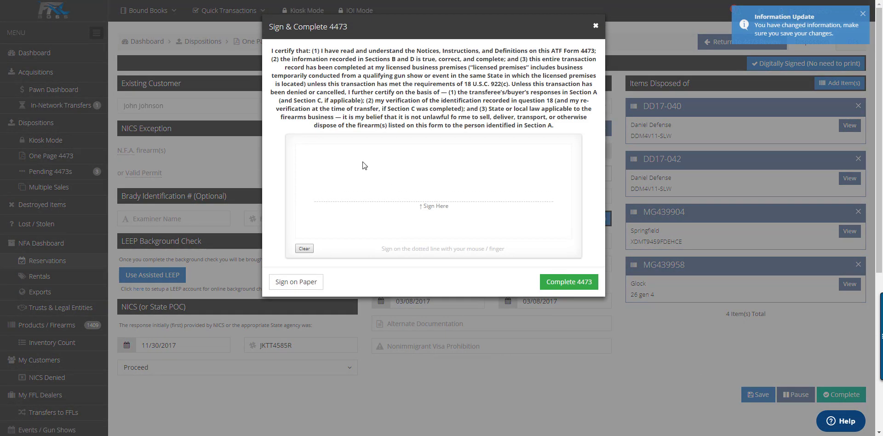
mouse_move(363, 166)
left_mouse_down()
mouse_move(382, 179)
mouse_move(524, 173)
left_mouse_up()
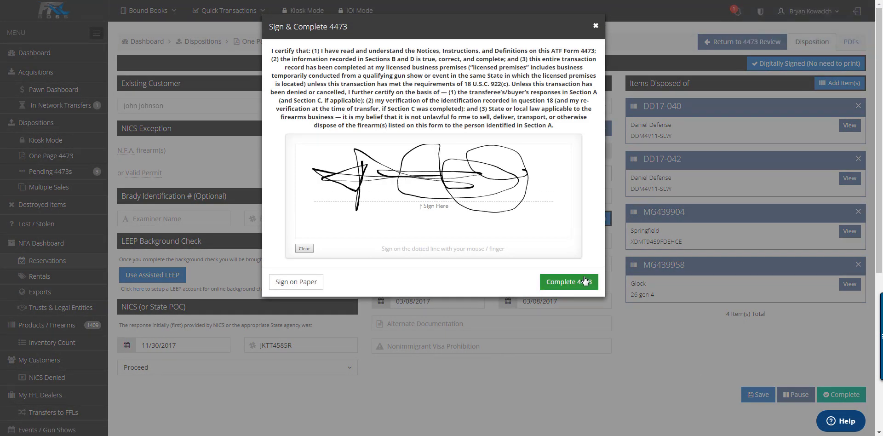
left_click(584, 282)
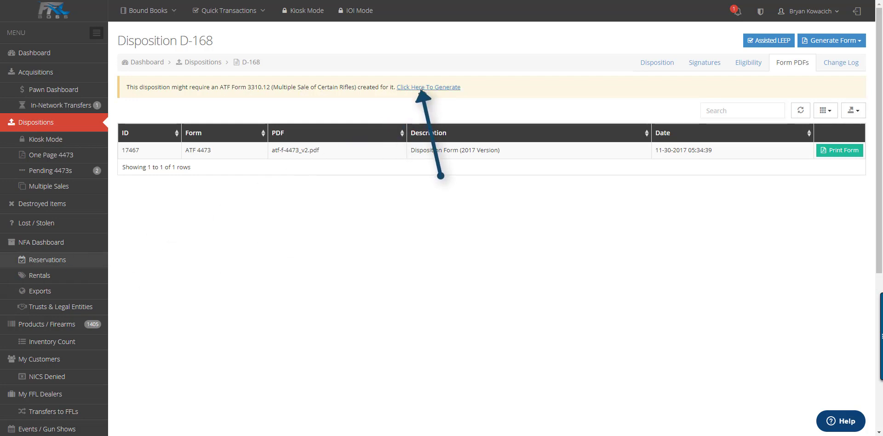
left_click(453, 88)
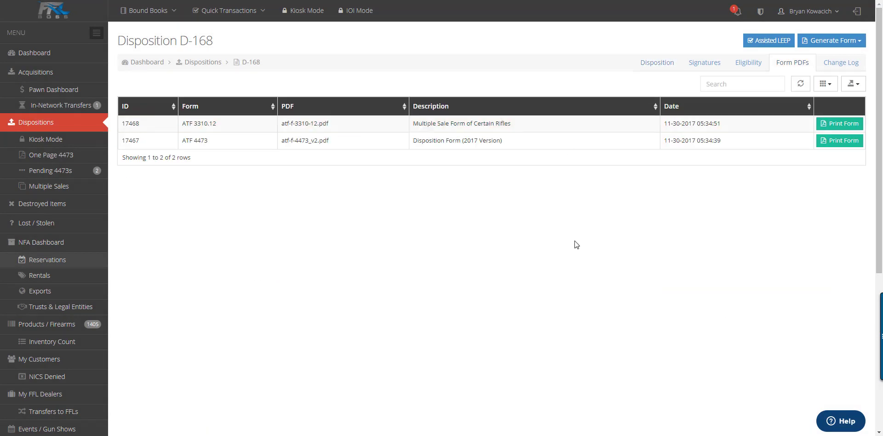
Step: Generate the ATF 3310.4 form, look over the printable 4473 PDF, then open Multiple Sales
left_click(835, 41)
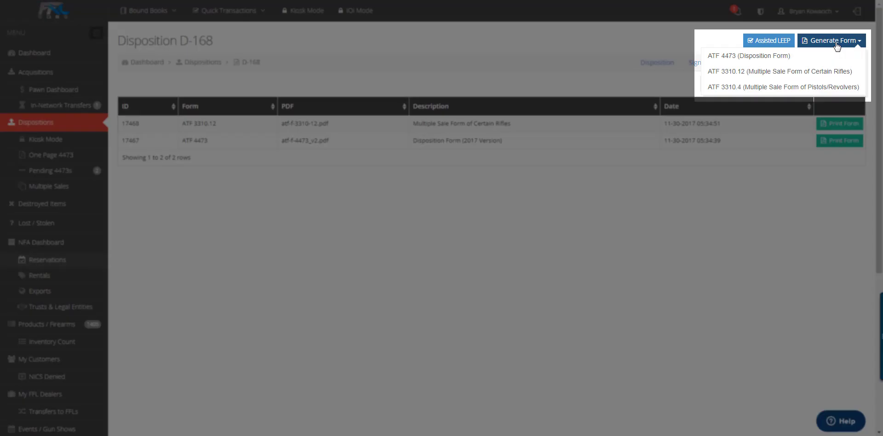
left_click(806, 88)
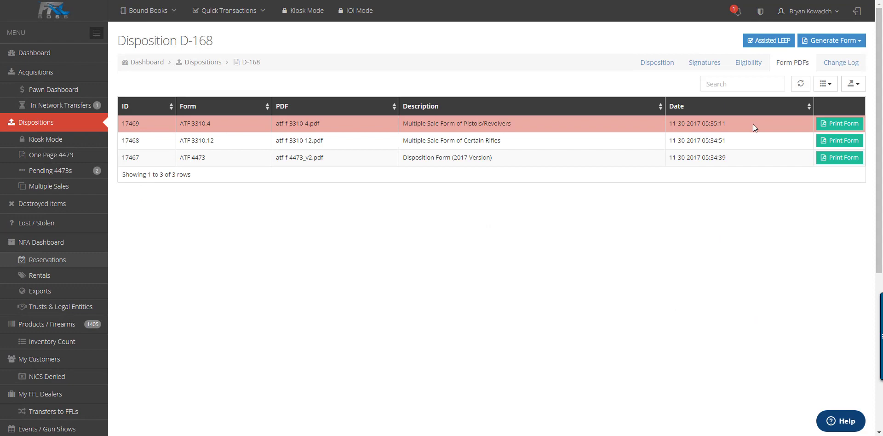
left_click(848, 158)
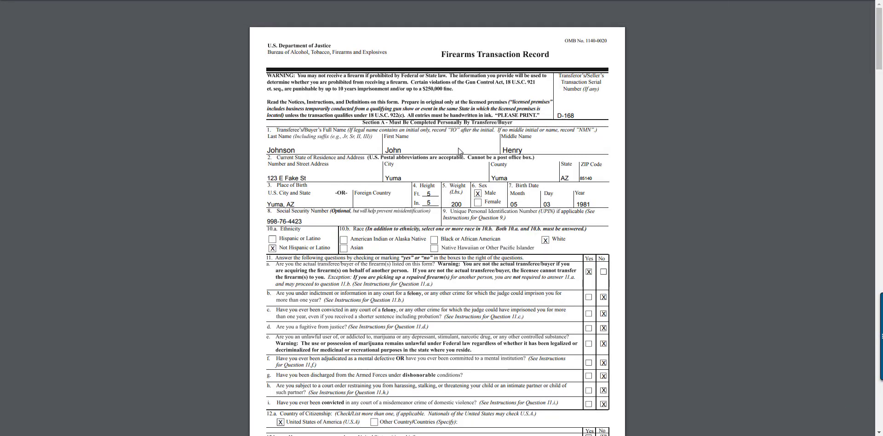
scroll(461, 153, "down", 20)
scroll(467, 151, "down", 2)
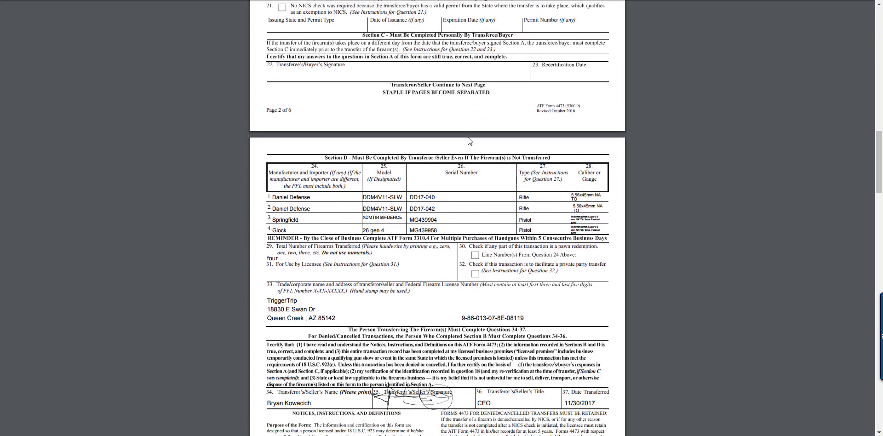
scroll(457, 139, "up", 10)
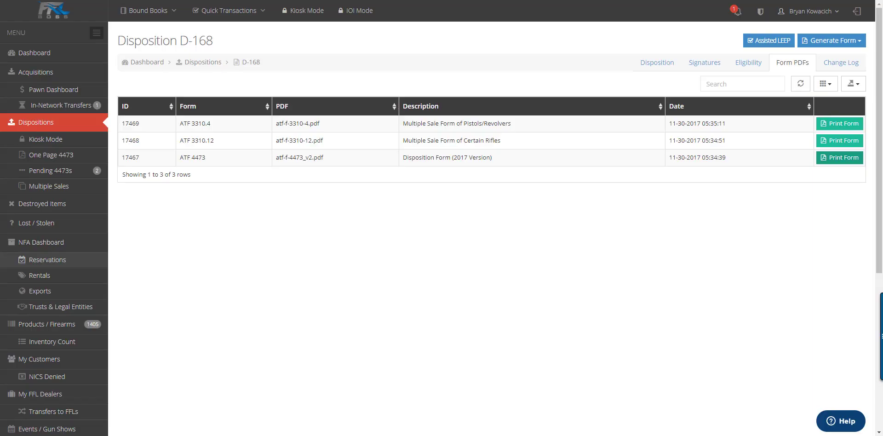
left_click(82, 189)
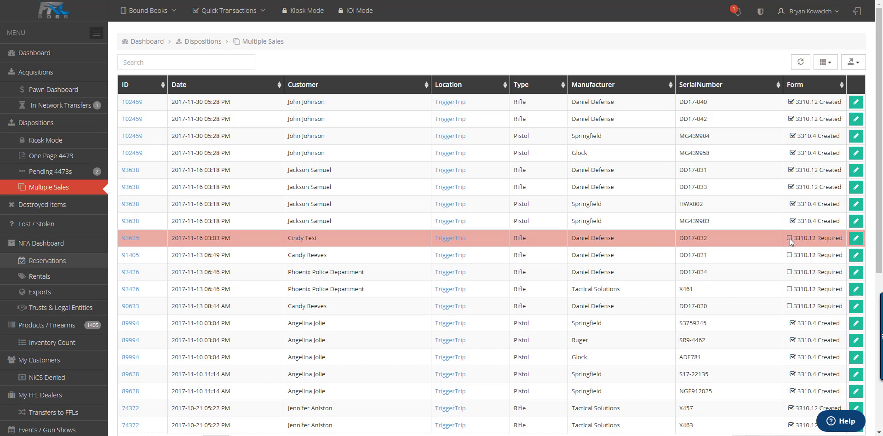
Step: Add a destroy record for Bushmaster XM1523266, then open the Lost / Stolen list
left_click(88, 204)
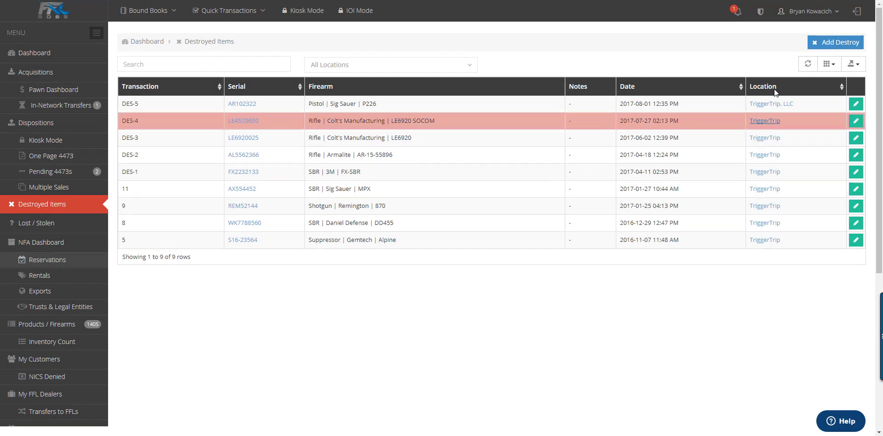
left_click(828, 42)
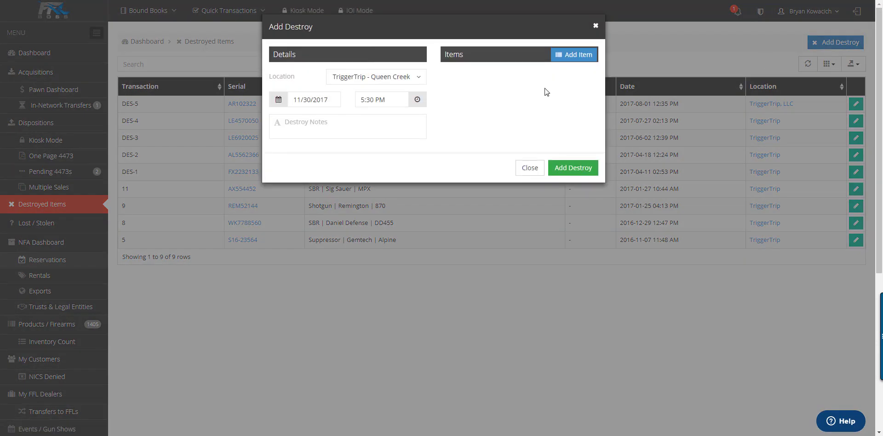
left_click(573, 55)
left_click(187, 94)
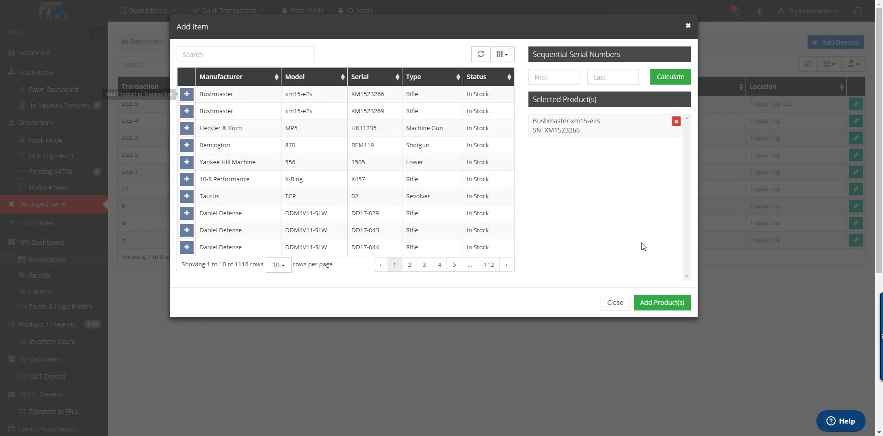
left_click(662, 302)
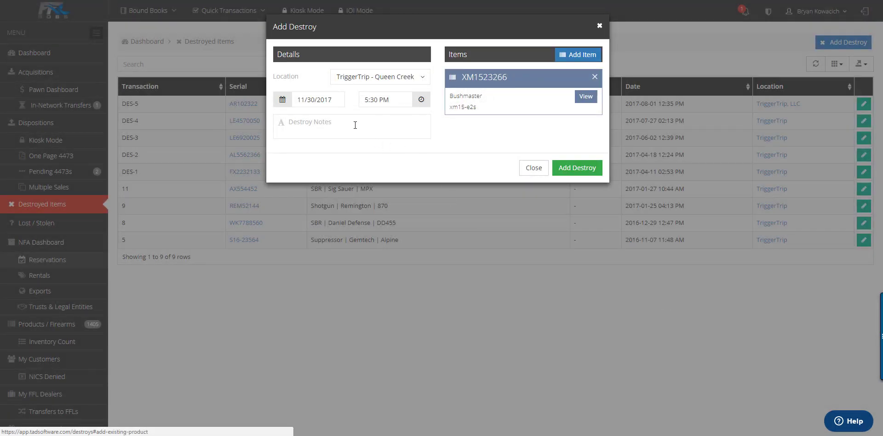
left_click(355, 125)
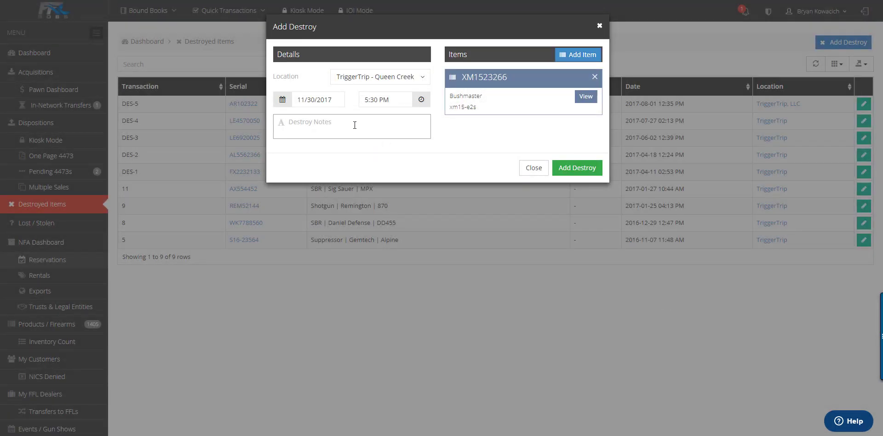
left_click(584, 175)
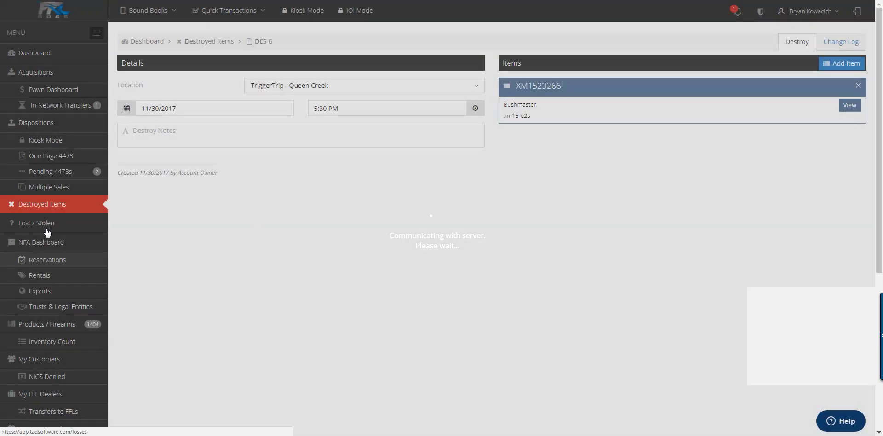
left_click(46, 227)
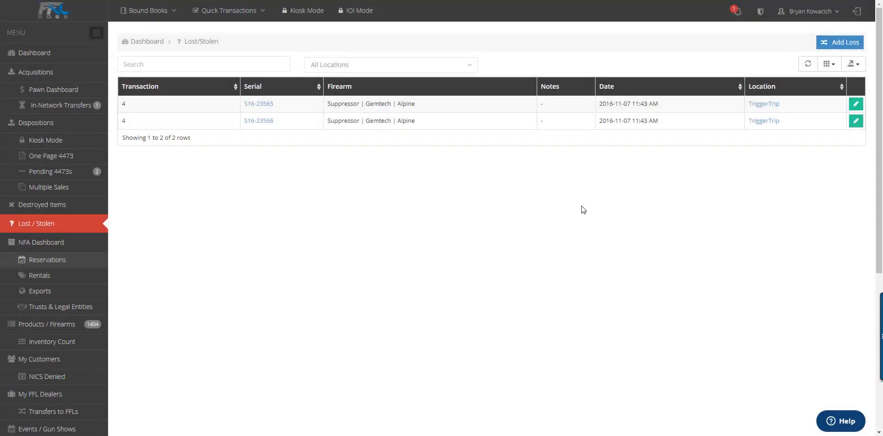
left_click(840, 41)
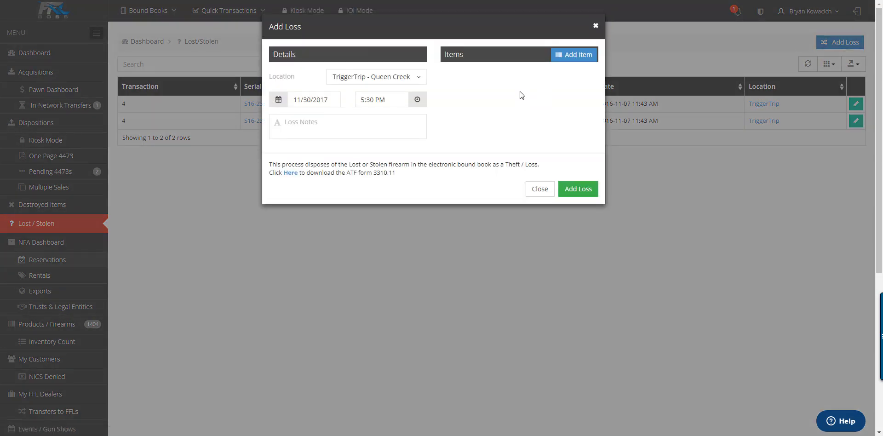
left_click(574, 56)
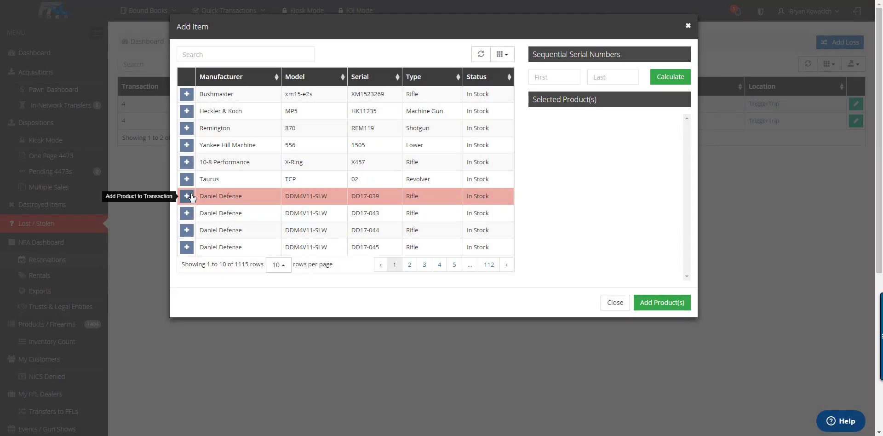
left_click(187, 196)
left_click(650, 303)
type("Item stole")
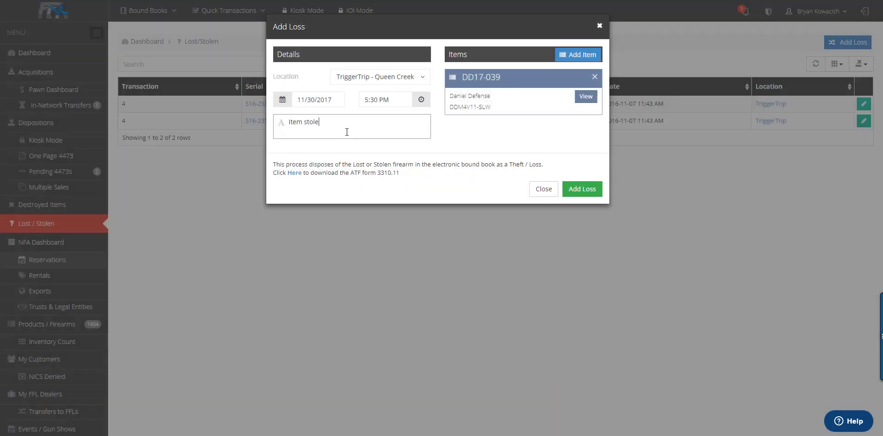
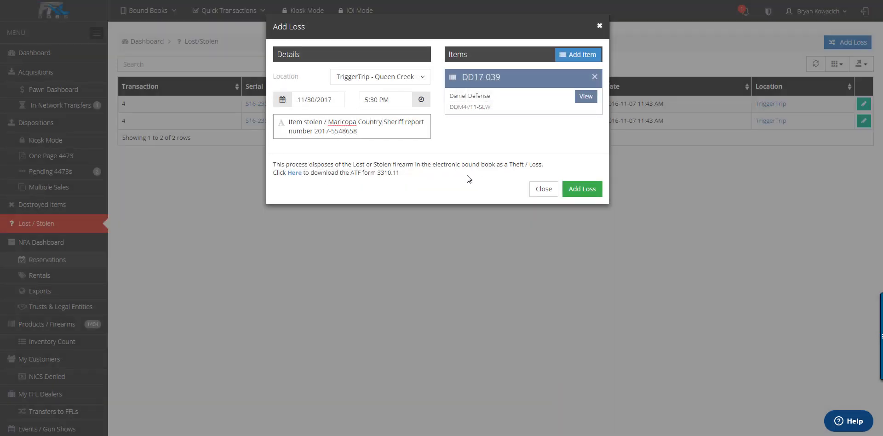
left_click(587, 194)
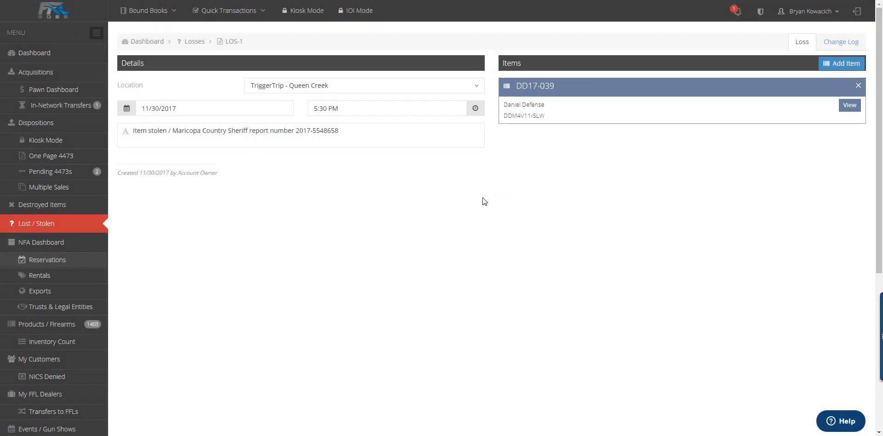
left_click(44, 243)
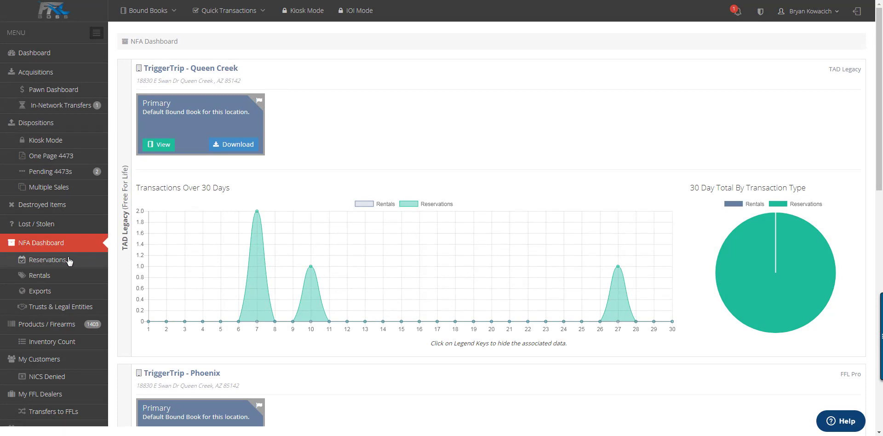
Step: Start a new reservation for BROWNELLS INC and add suppressor 127 found by searching 'suppressor'
left_click(46, 259)
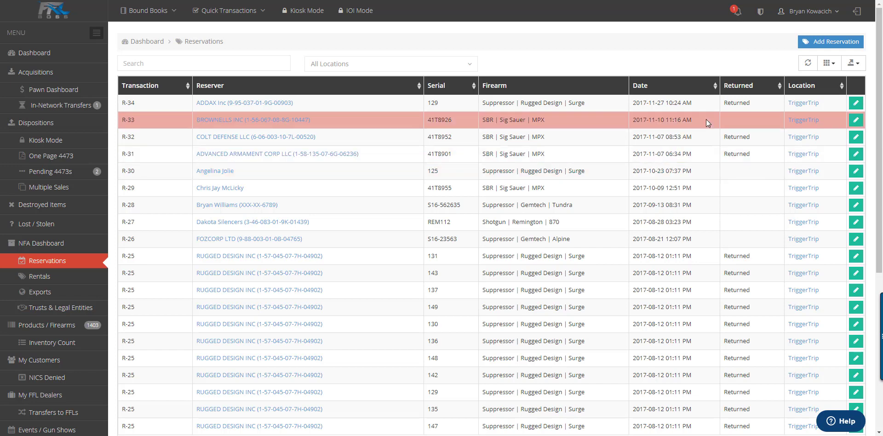
left_click(824, 43)
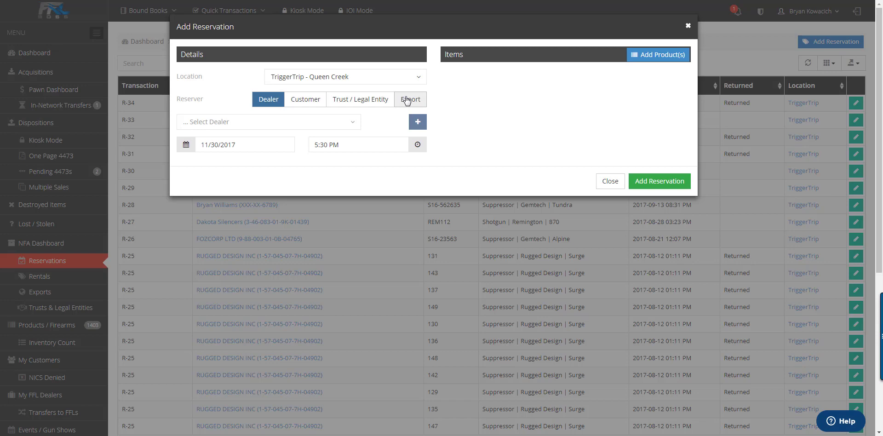
left_click(325, 125)
left_click(233, 285)
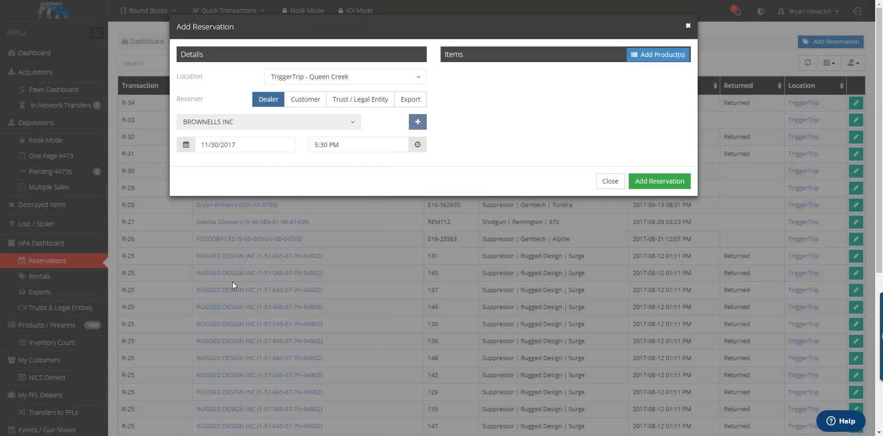
left_click(658, 55)
left_click(251, 54)
type("suppressor")
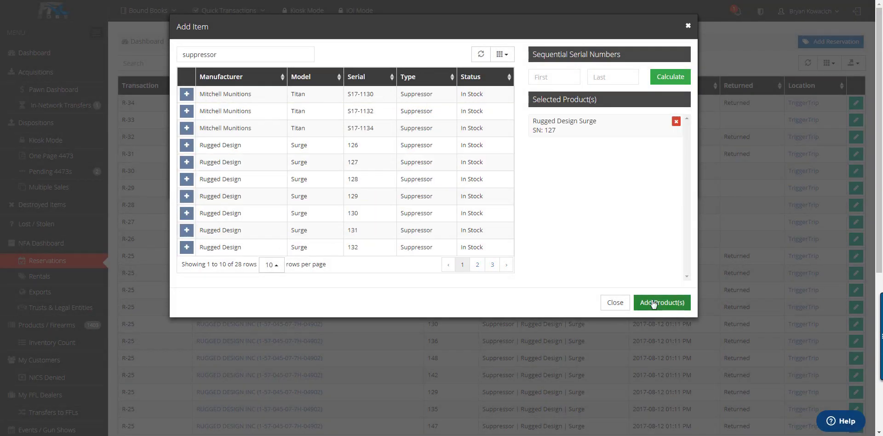
left_click(653, 303)
Step: Save reservation R-35 and generate its ATF Form 3 PDF
left_click(650, 181)
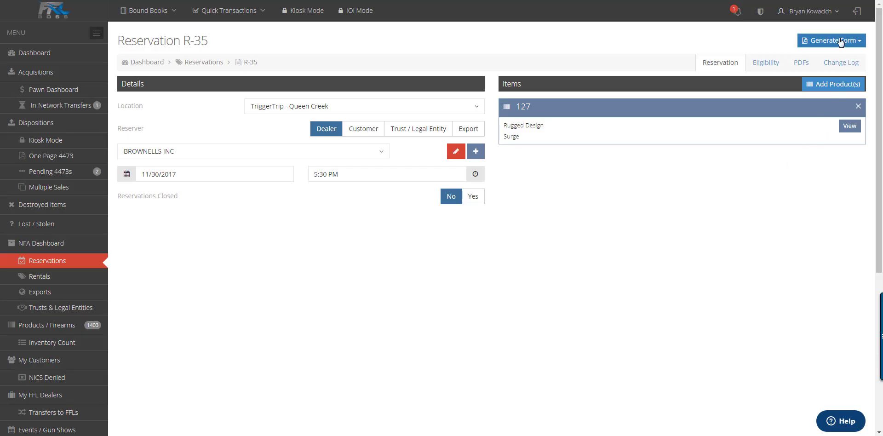
left_click(840, 43)
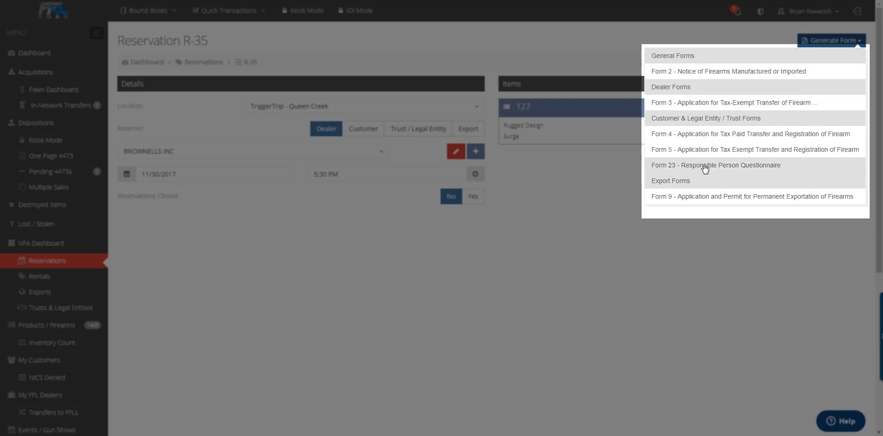
left_click(706, 104)
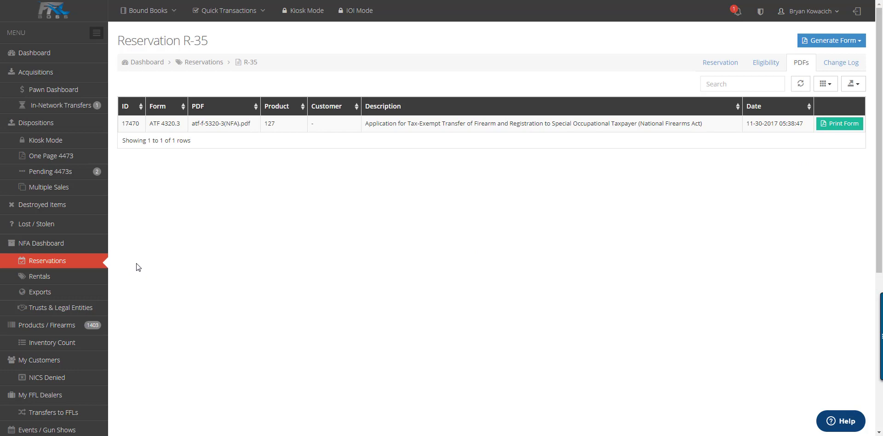
Step: Move through the Rentals and Exports lists to the products and firearms inventory
left_click(72, 282)
left_click(65, 295)
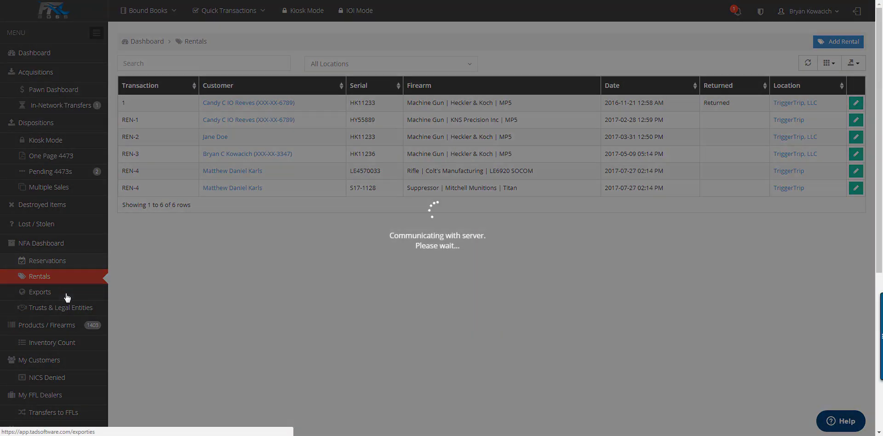
left_click(65, 309)
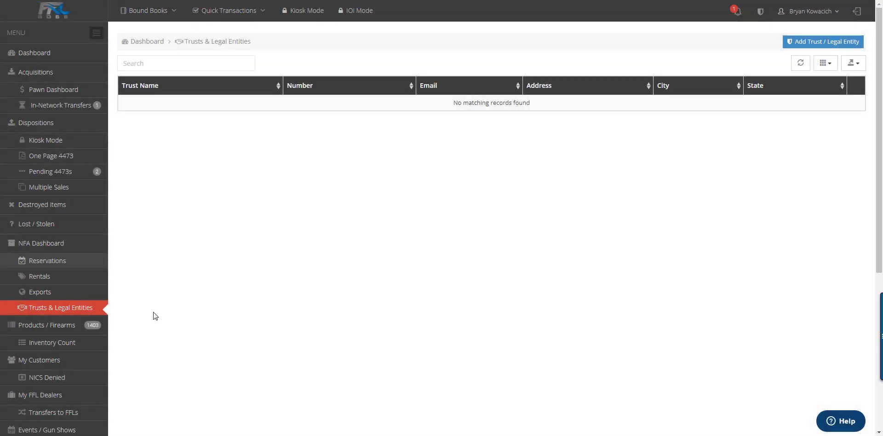
left_click(65, 324)
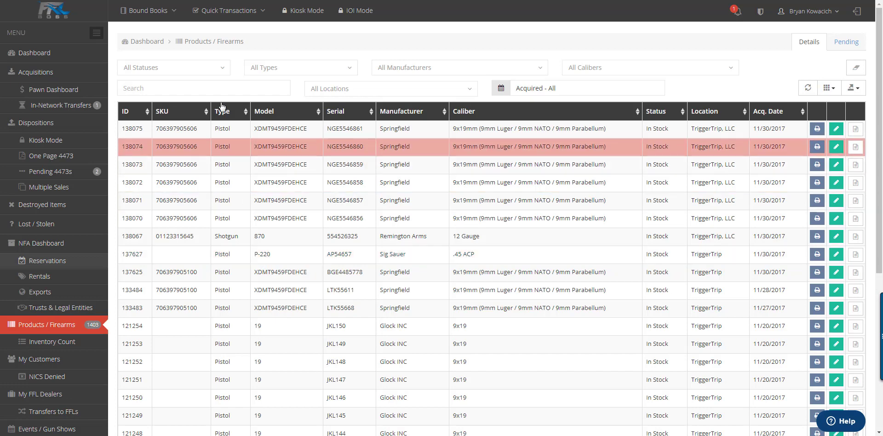
Step: Filter inventory to In Stock and Never Acquired, acquired 01/01/2000 through 11/30/2017
left_click(222, 70)
left_click(188, 119)
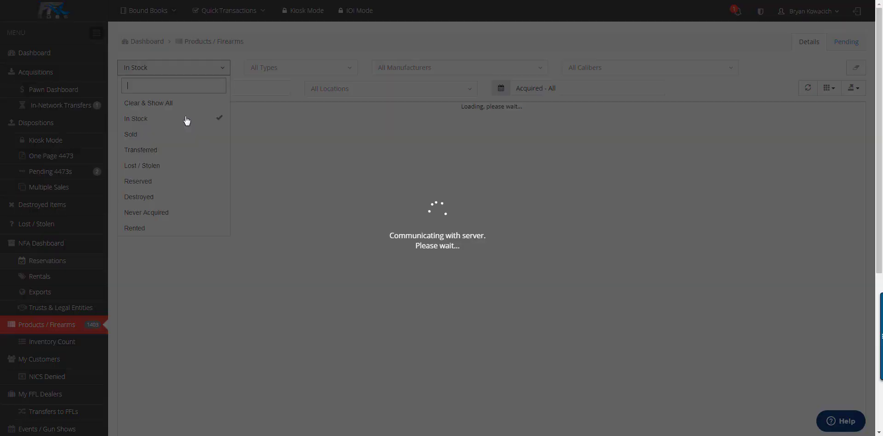
left_click(174, 213)
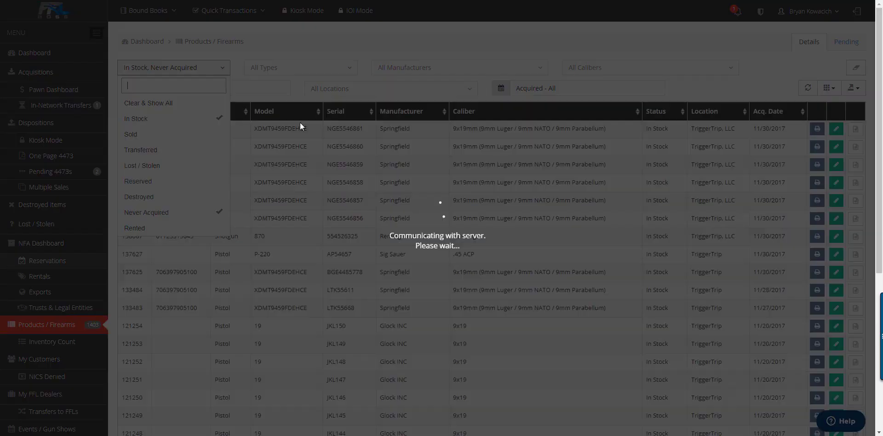
left_click(305, 74)
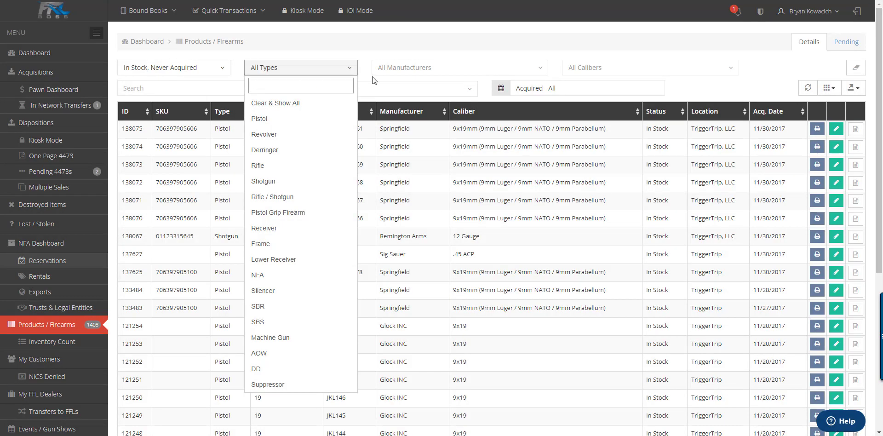
left_click(413, 69)
left_click(620, 69)
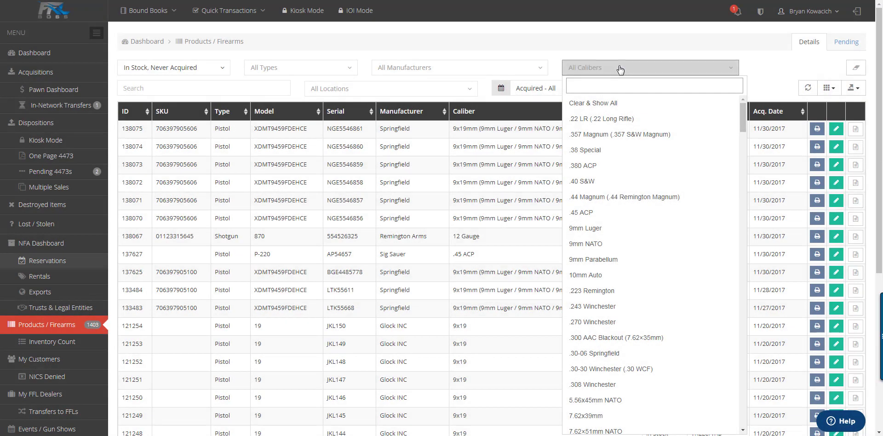
left_click(590, 89)
left_click(444, 89)
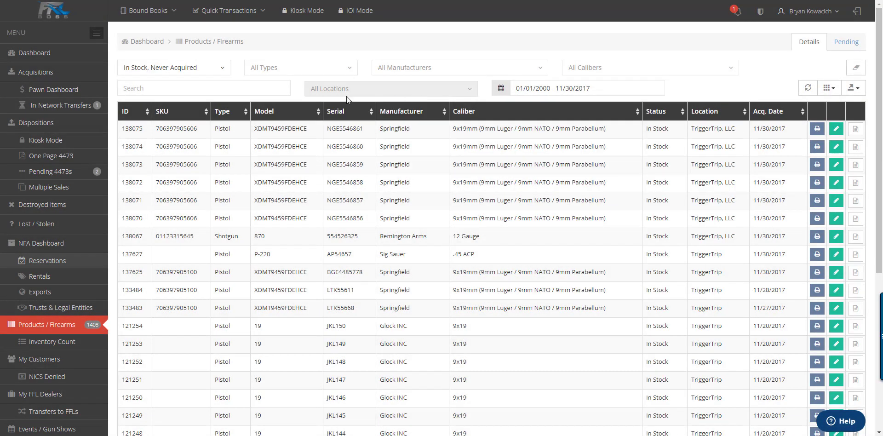
left_click(176, 88)
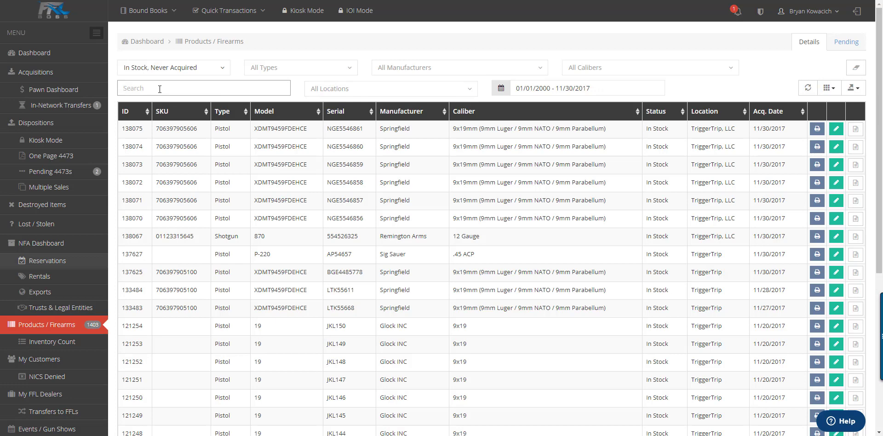
Step: Search the inventory for serial NGE5546856 and view its acquisition history
left_click(333, 218)
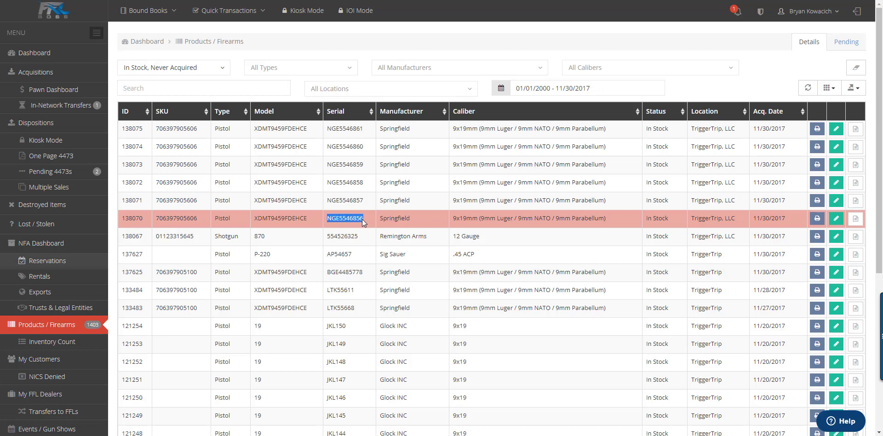
left_click(221, 90)
type("NGE5546856")
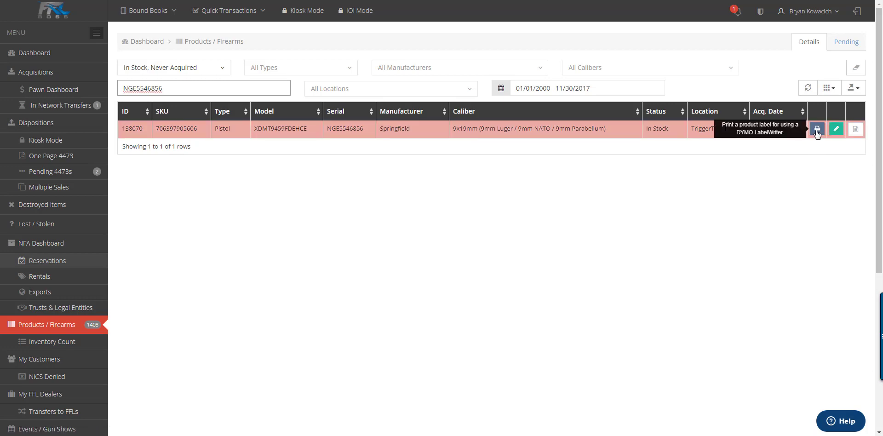
left_click(855, 130)
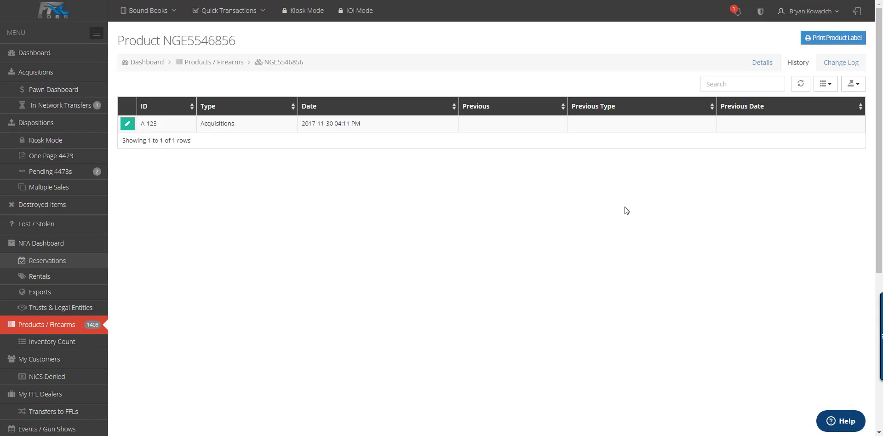
Step: Show the Acquisitions list, opening and closing its export menu without exporting
left_click(35, 74)
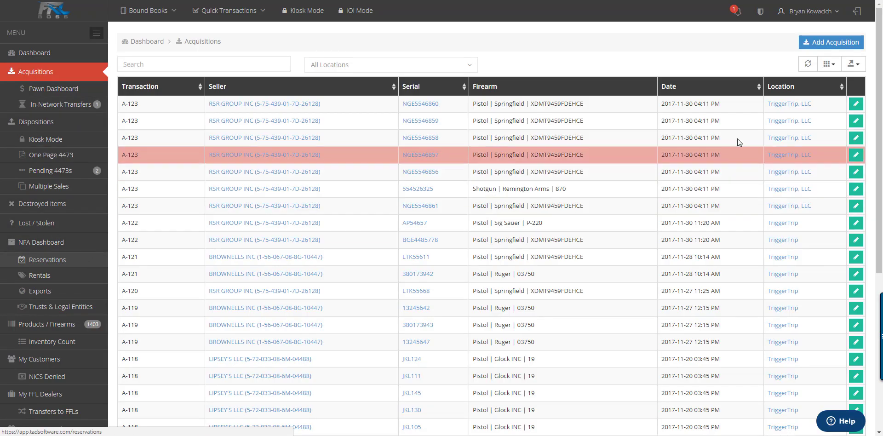
left_click(856, 66)
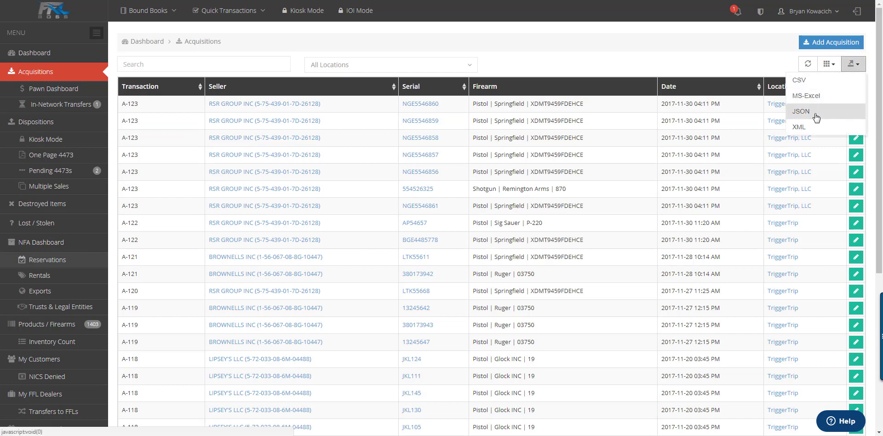
left_click(760, 59)
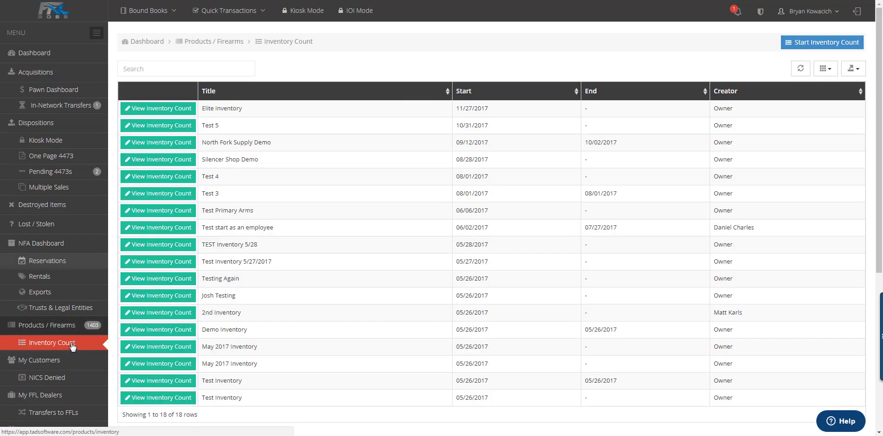
Step: Start a new inventory count titled 'Demo 2017'
left_click(823, 45)
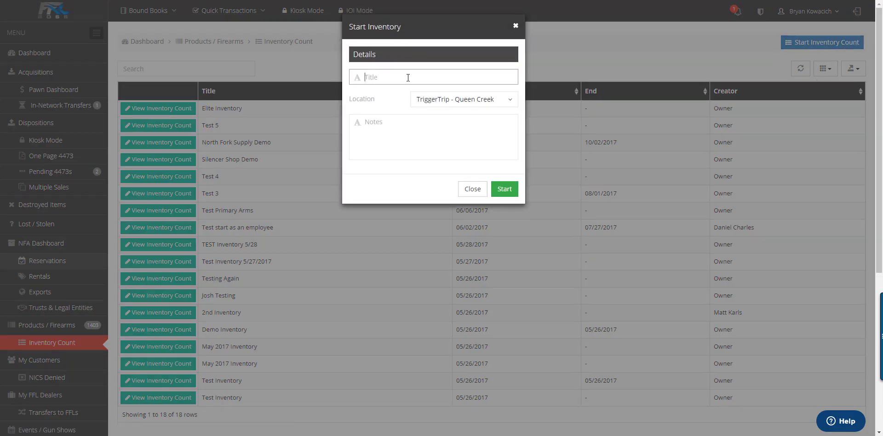
type("Demo 2017")
key("Tab")
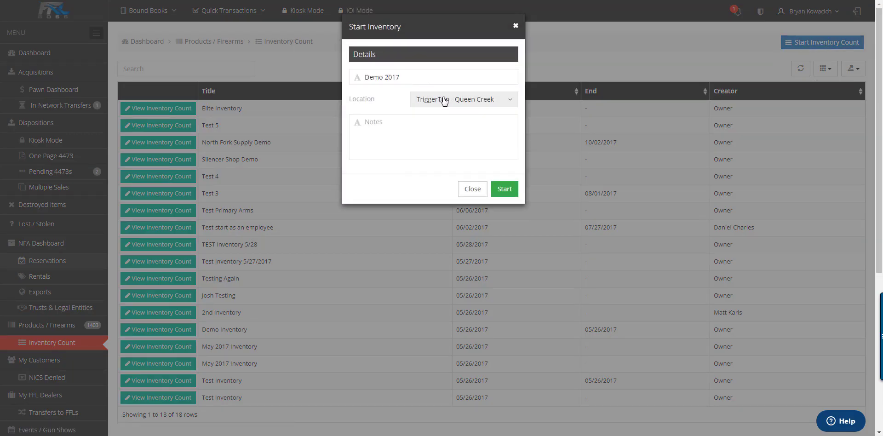
left_click(396, 123)
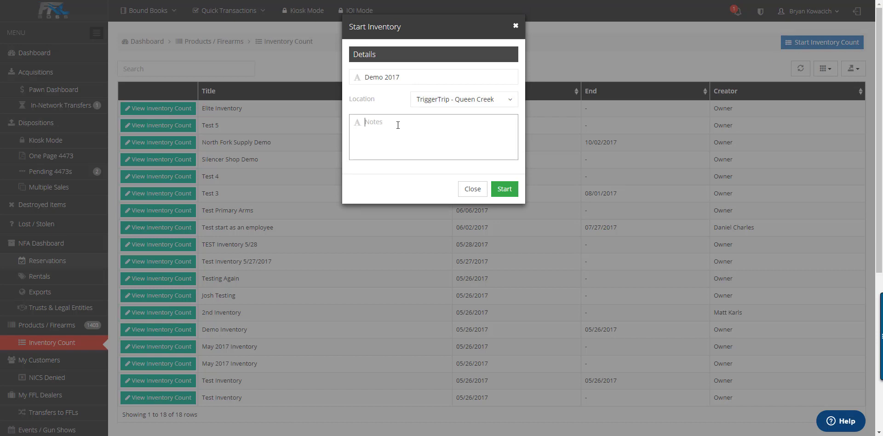
left_click(504, 189)
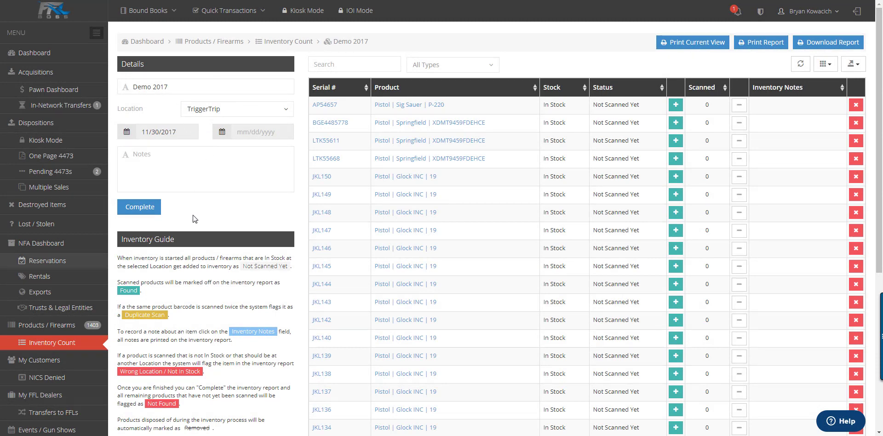
Step: Scan serial S17-22135 into the count and sort the rows by status
scroll(171, 200, "down", 1)
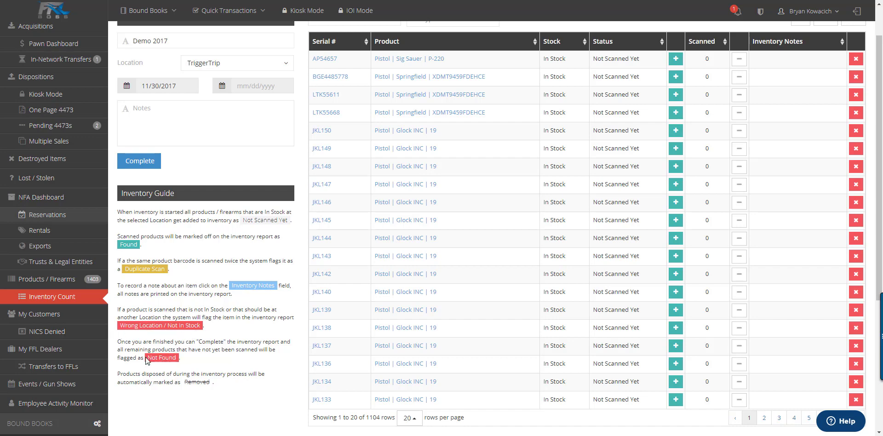
type("S17-22135")
key("Return")
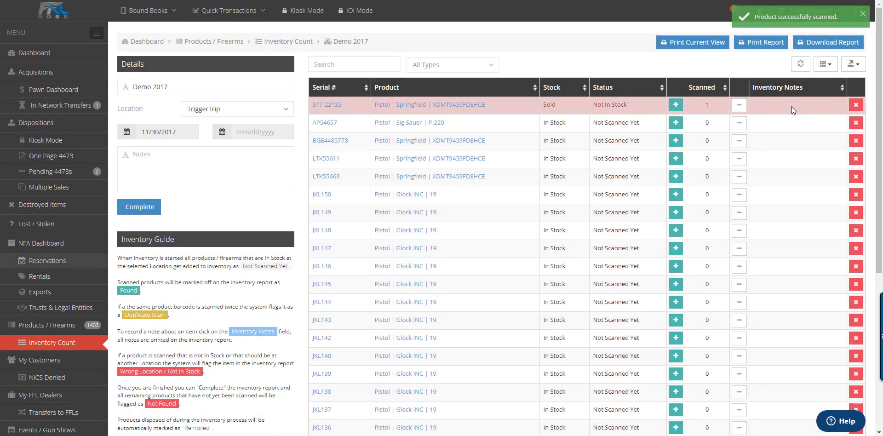
left_click(661, 92)
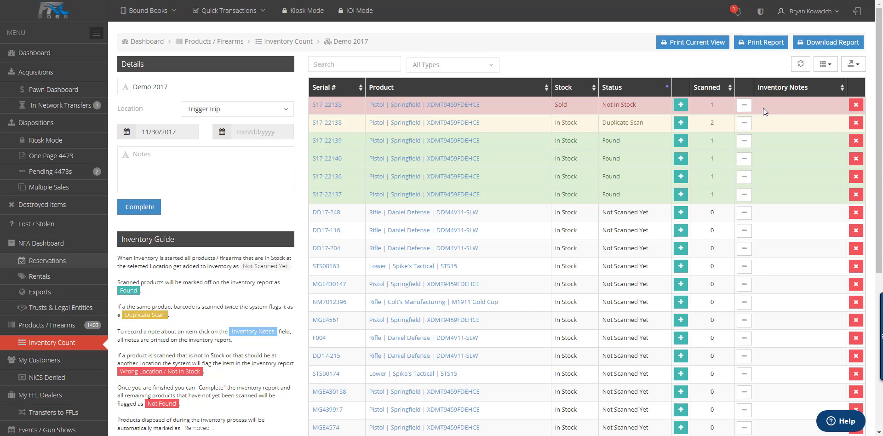
Step: Complete the Demo 2017 count so unscanned items are marked Not Found
left_click(141, 208)
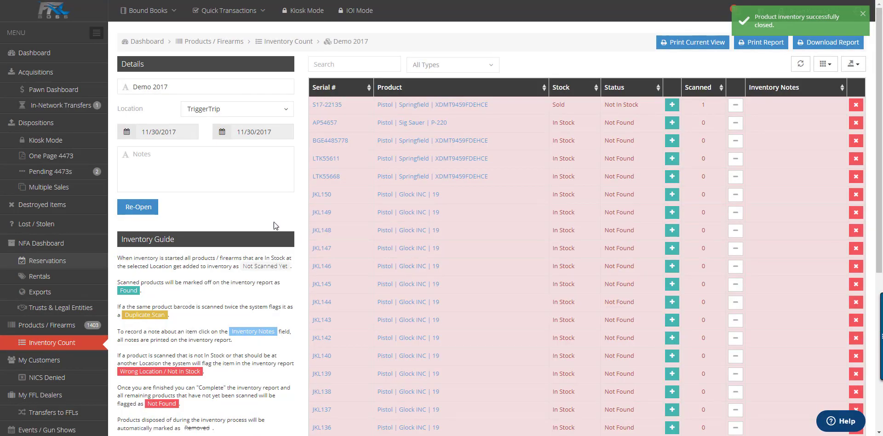
scroll(37, 226, "down", 3)
left_click(37, 227)
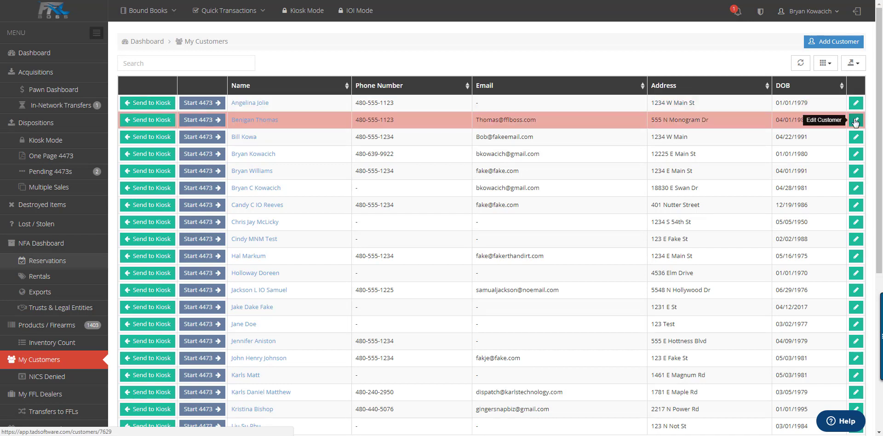
Step: Open and dismiss the customers export menu, then show the NICS Denied list
left_click(858, 66)
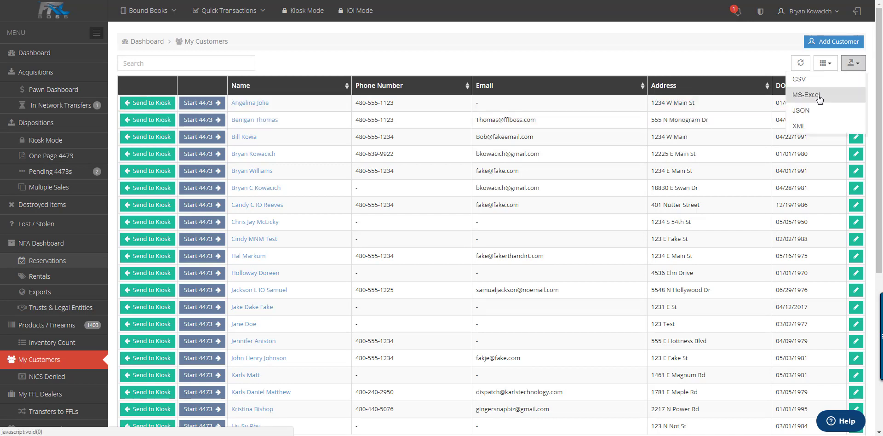
left_click(799, 126)
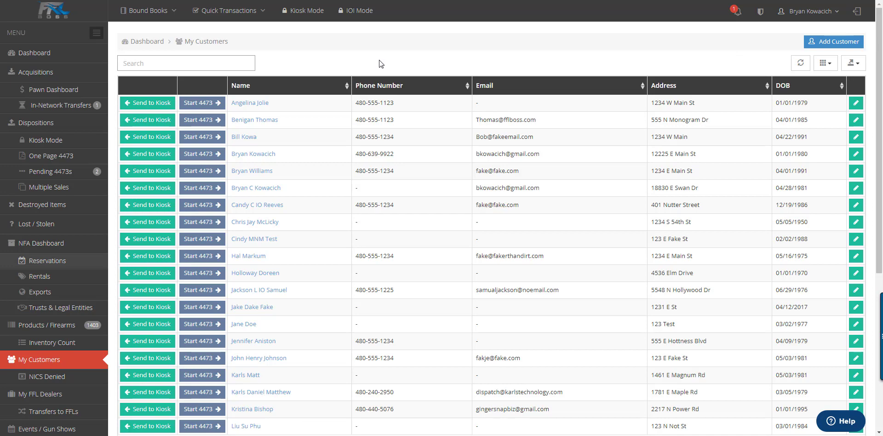
left_click(47, 377)
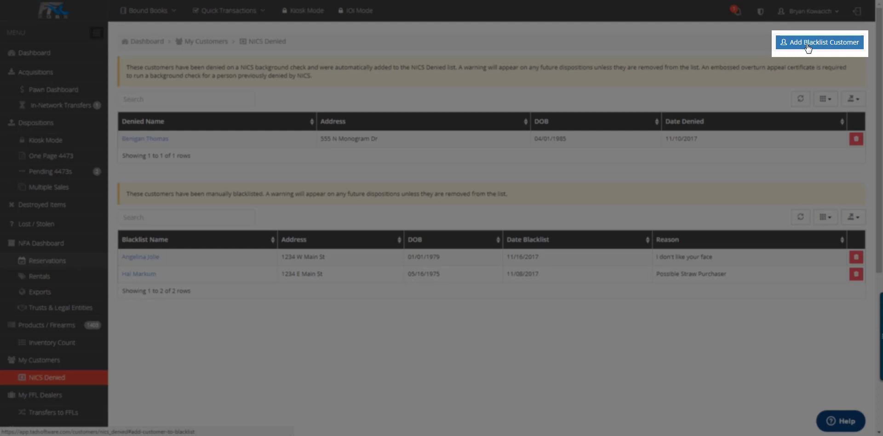
Step: Pick a customer in Add Customer to Blacklist, cancel without adding, then show My FFL Dealers
left_click(808, 46)
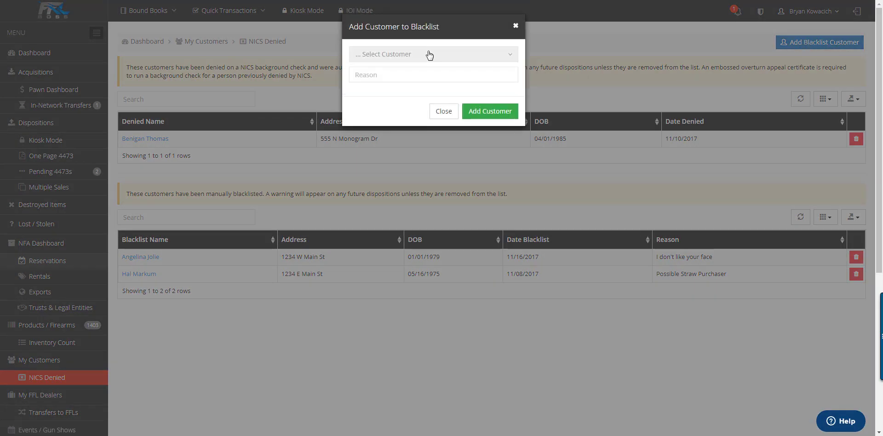
left_click(429, 55)
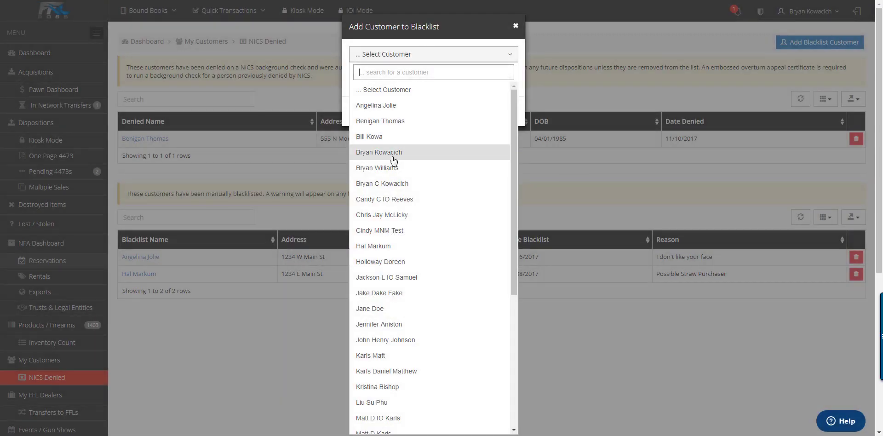
left_click(392, 168)
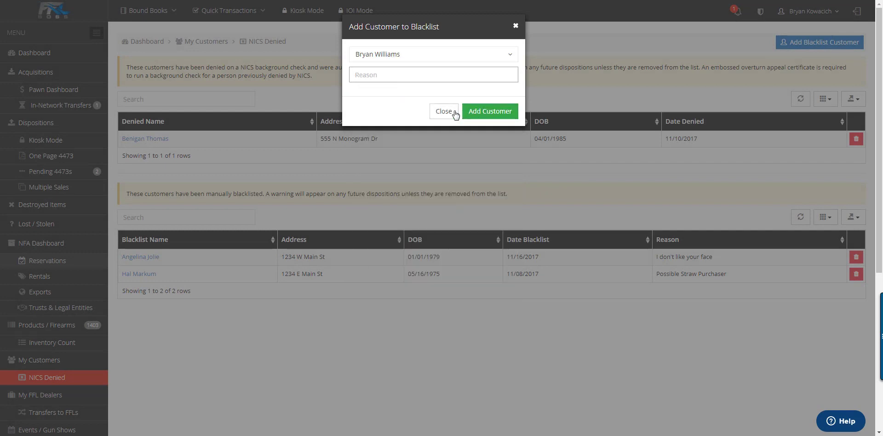
left_click(445, 112)
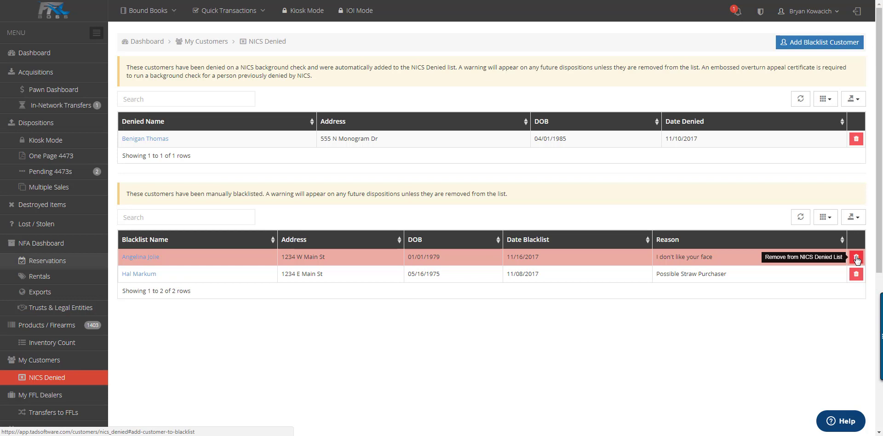
left_click(40, 395)
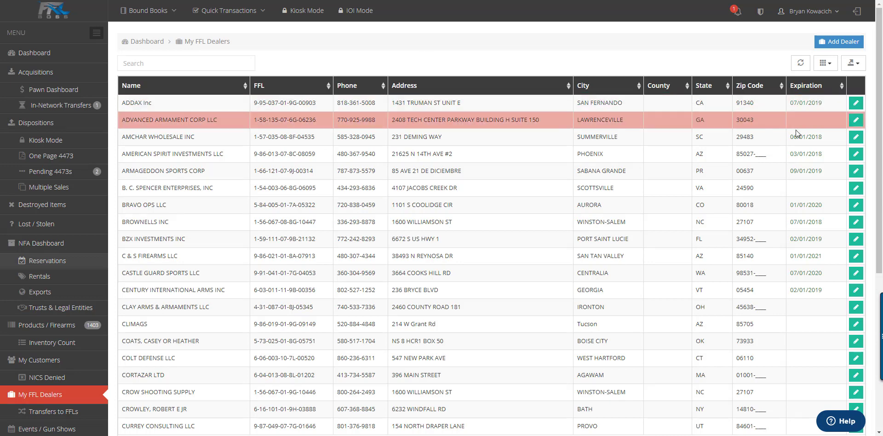
Step: Open the ADDAX Inc dealer record and focus its Display Name field
left_click(856, 106)
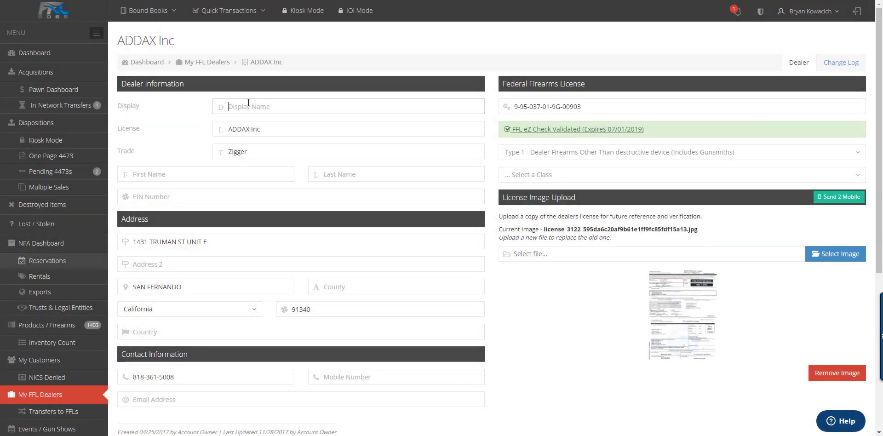
left_click(252, 102)
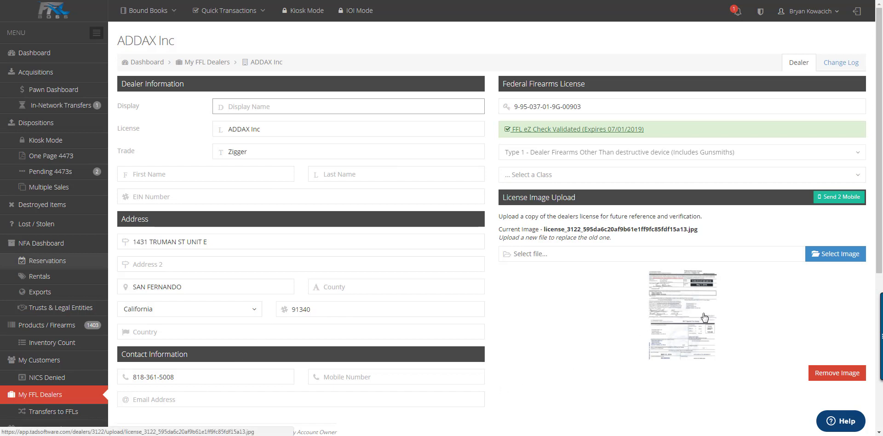
left_click(546, 132)
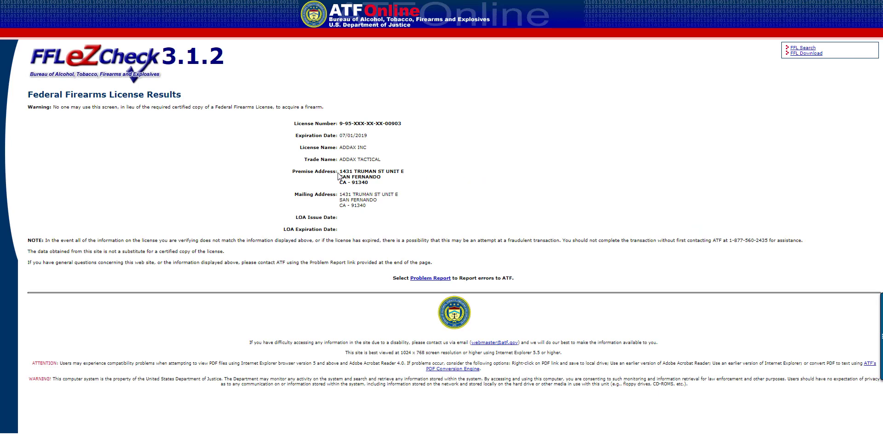
left_click(129, 0)
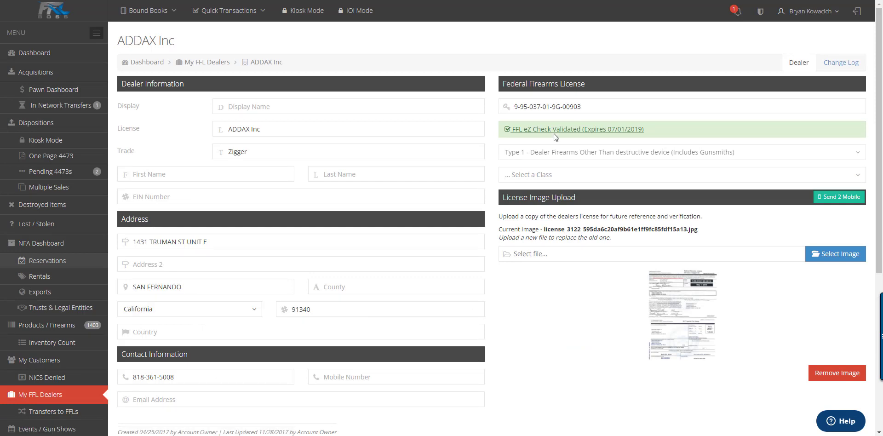
Step: From the transfers list, start a new FFL to FFL transfer
left_click(68, 411)
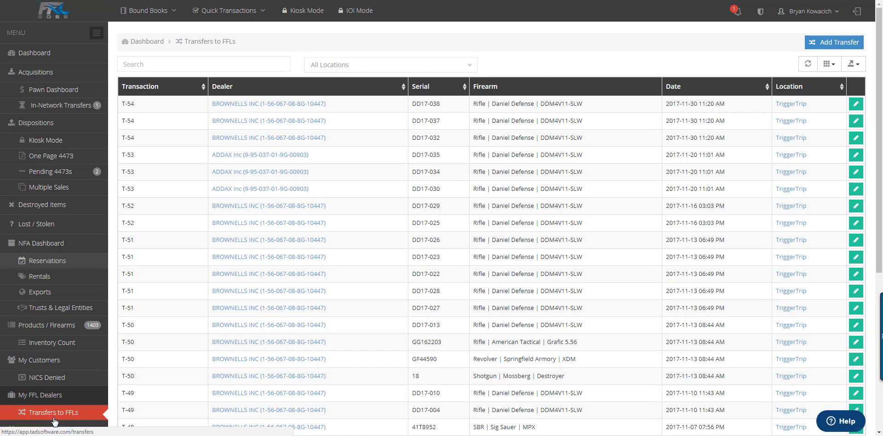
left_click(256, 10)
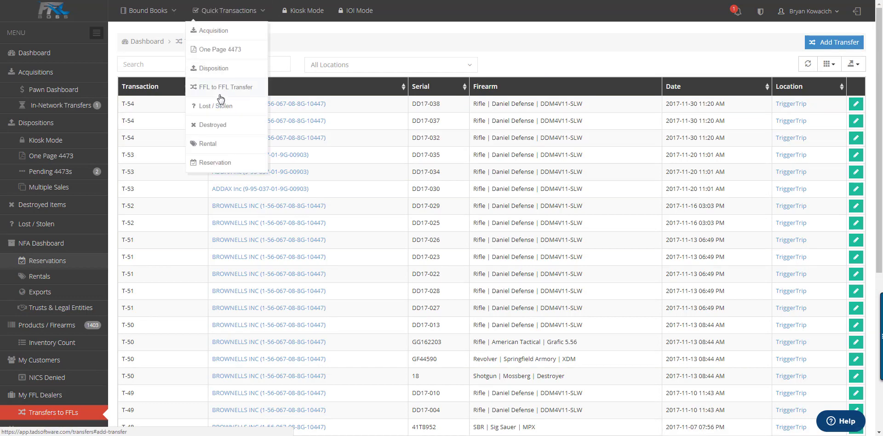
left_click(221, 94)
left_click(327, 77)
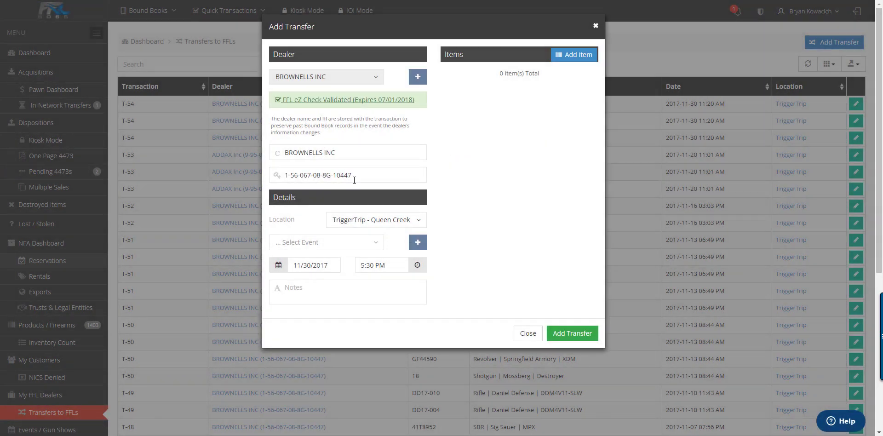
Step: Add Daniel Defense firearm DD17-046 and save the transfer to BROWNELLS INC as T-55
left_click(574, 55)
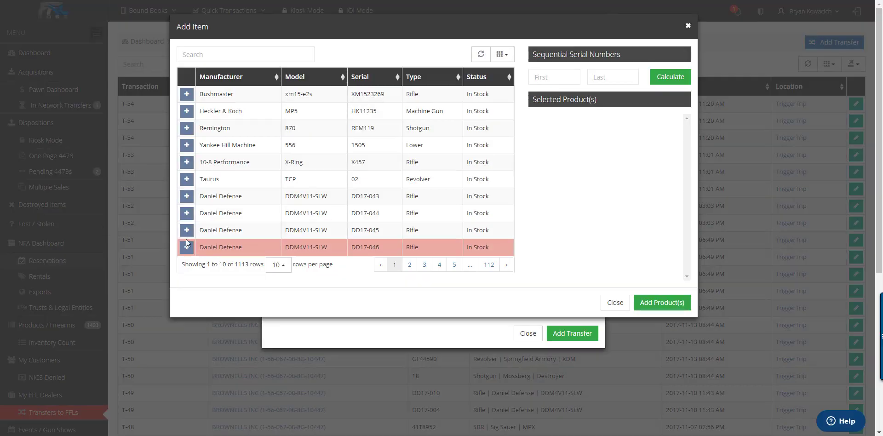
left_click(186, 247)
left_click(644, 303)
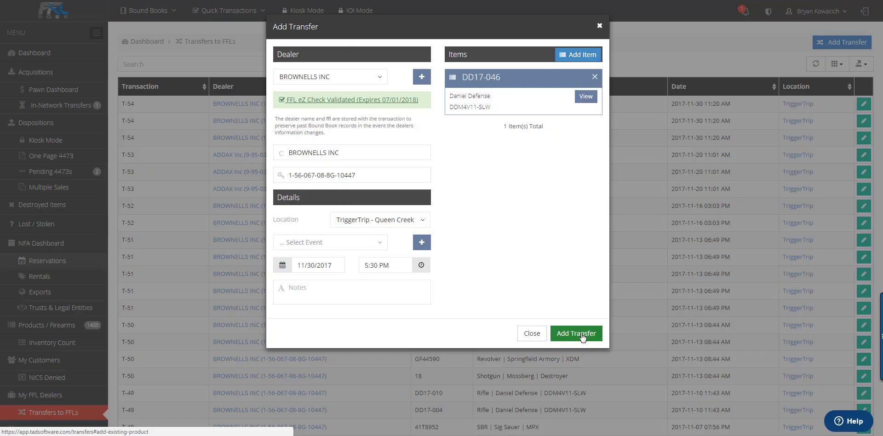
left_click(577, 334)
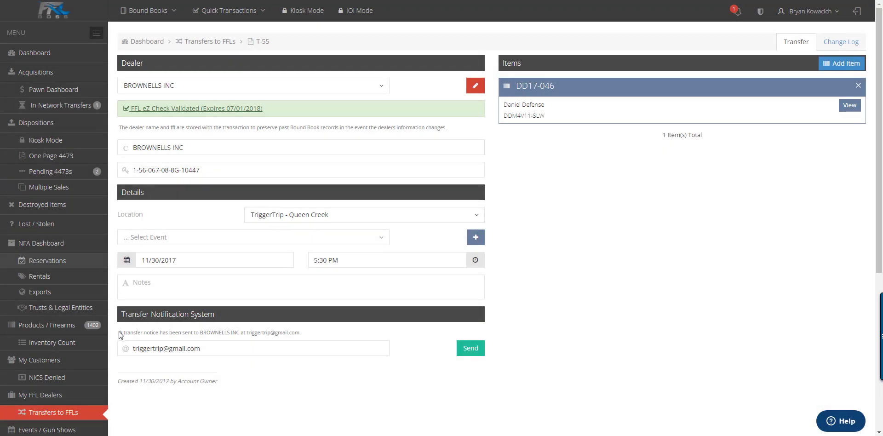
Step: Review T-55's e-mailed transfer notice and the pending notifications list
left_click_drag(120, 332, 310, 339)
left_click(737, 13)
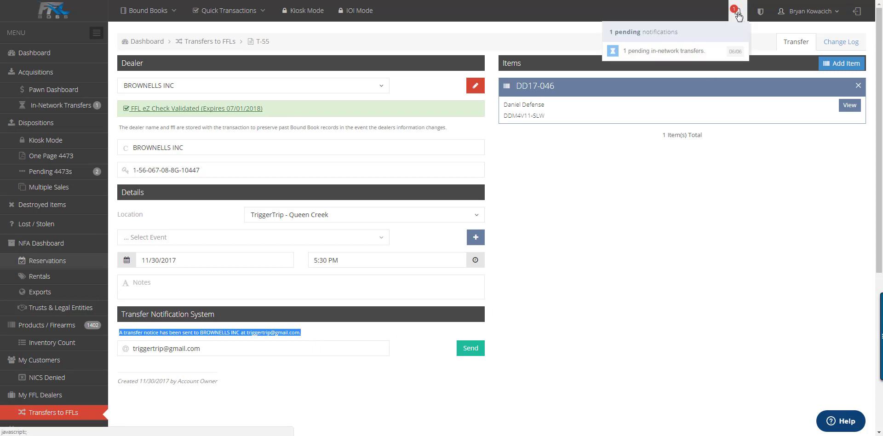
left_click(652, 235)
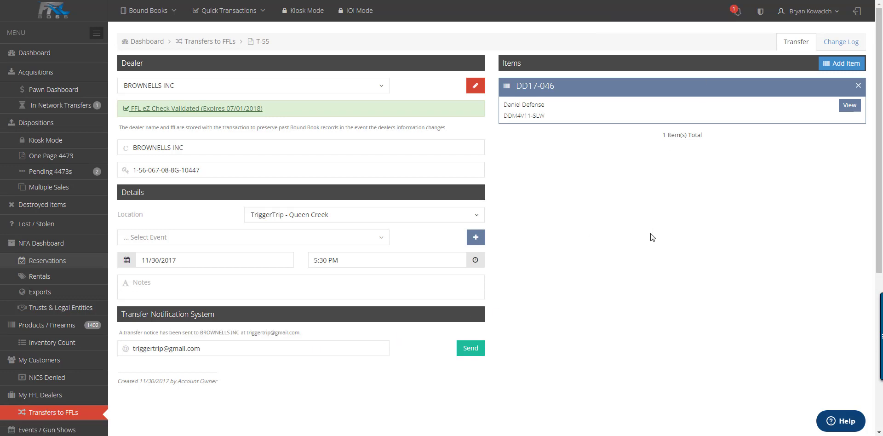
left_click(284, 346)
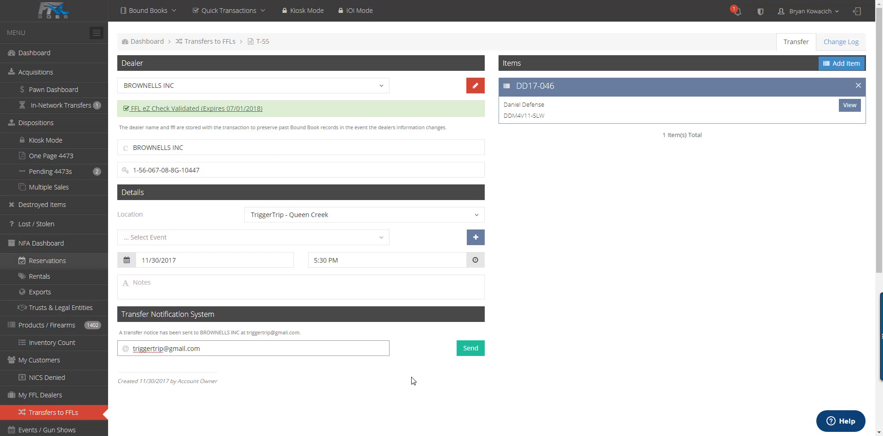
scroll(92, 367, "down", 2)
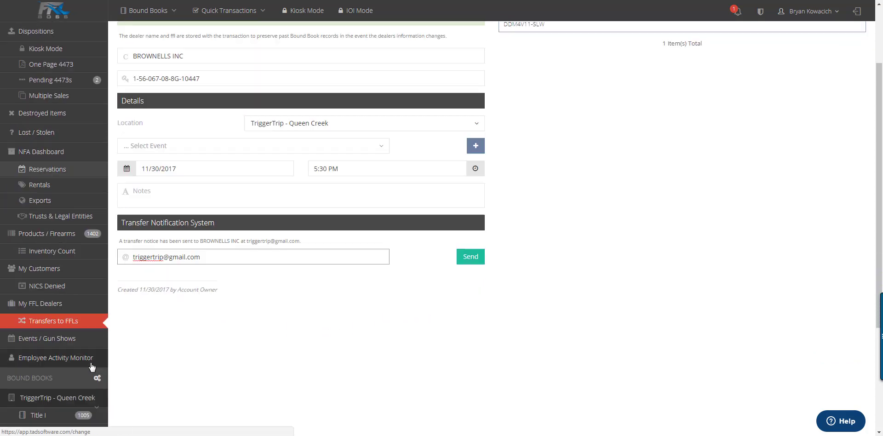
left_click(50, 338)
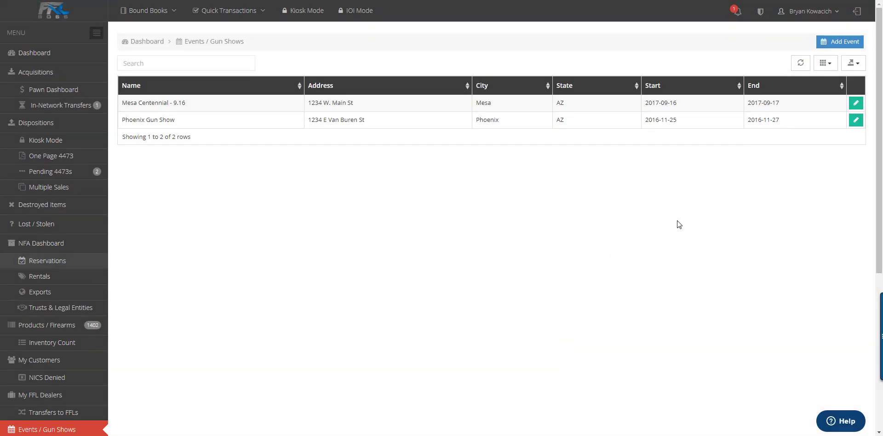
Step: Open the Add Event form and close it without saving
left_click(840, 41)
left_click(377, 77)
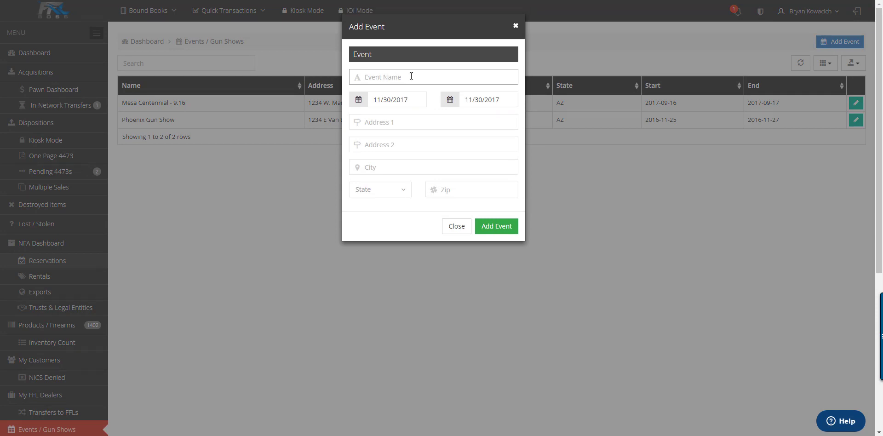
left_click(456, 228)
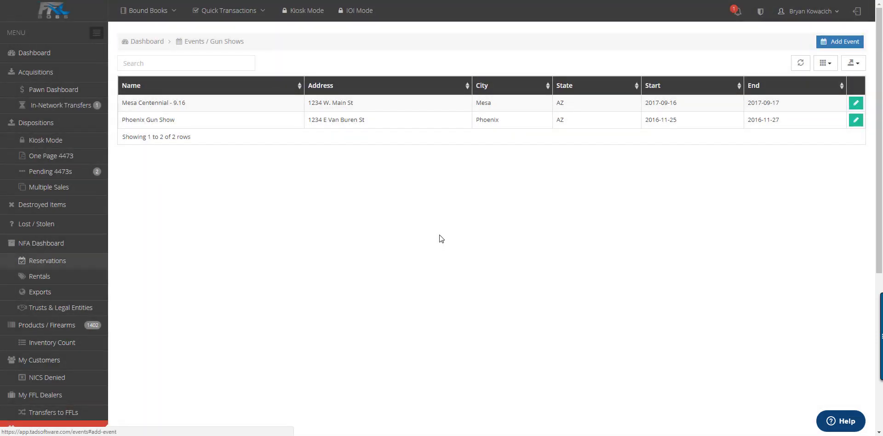
Step: Highlight the 'Mesa Centennial - 9.16' event name, deselect it, and scroll the events list
left_click(128, 108)
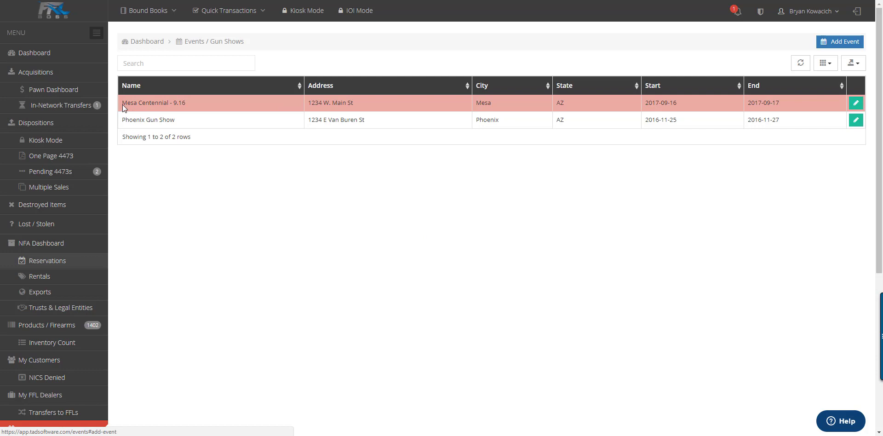
left_click_drag(123, 104, 187, 105)
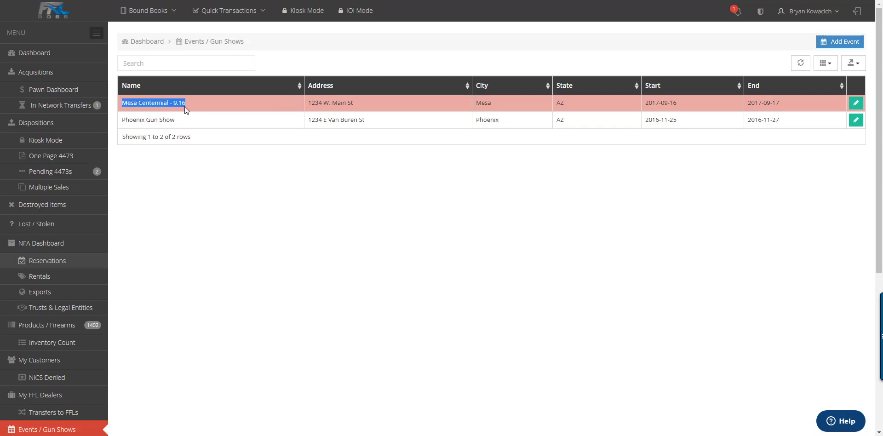
left_click(219, 178)
scroll(260, 184, "down", 4)
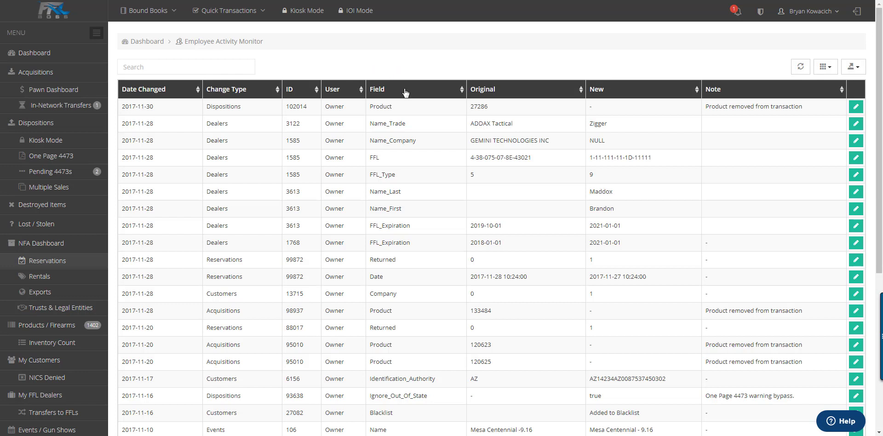
Step: Select the newest activity log entry and open its disposition record D-167
left_click(409, 104)
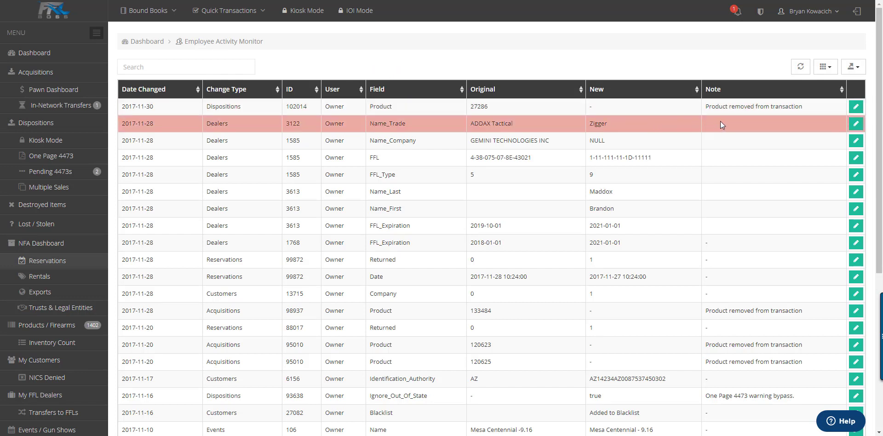
left_click(860, 109)
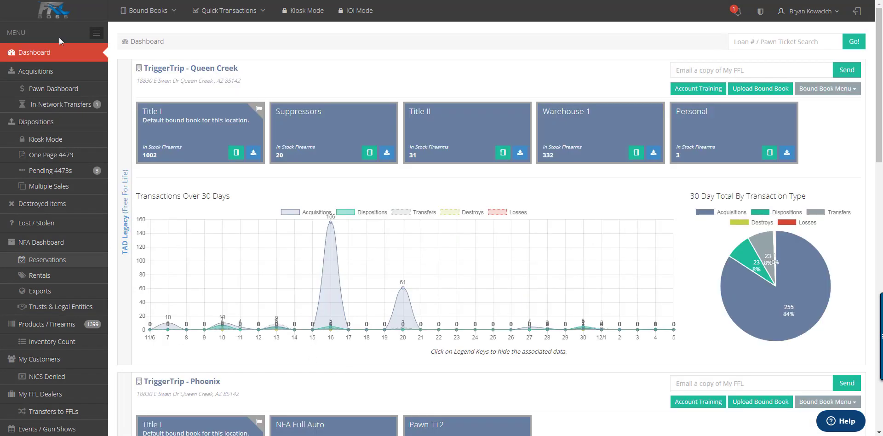
Step: Scroll the dashboard, then choose Title I under TriggerTrip - Queen Creek from Bound Books
scroll(59, 92, "down", 6)
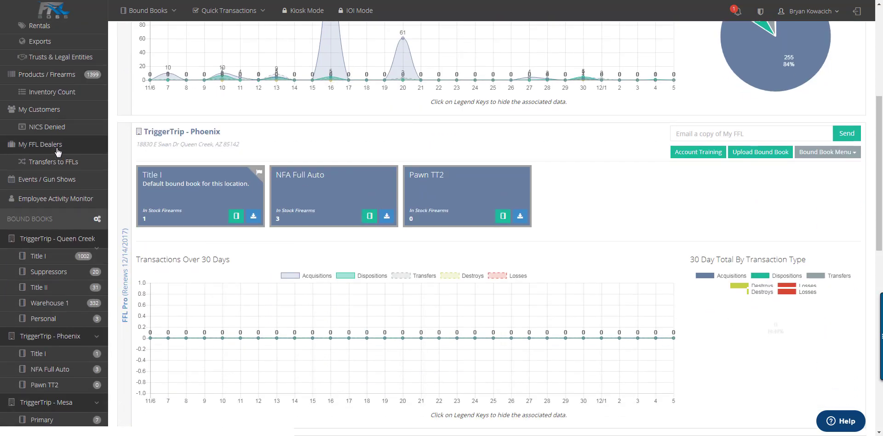
scroll(59, 171, "down", 1)
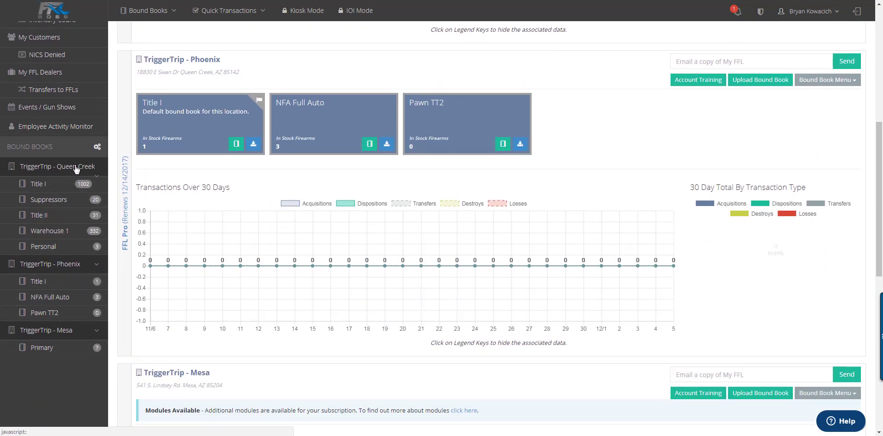
scroll(76, 169, "up", 7)
left_click(145, 11)
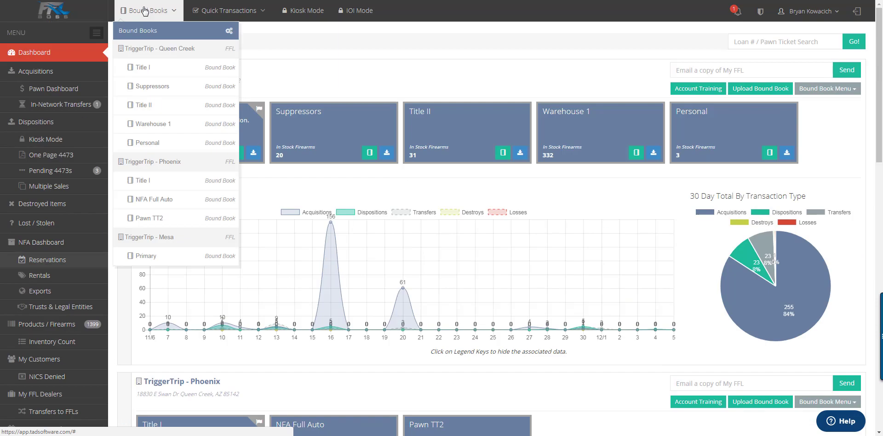
left_click(221, 68)
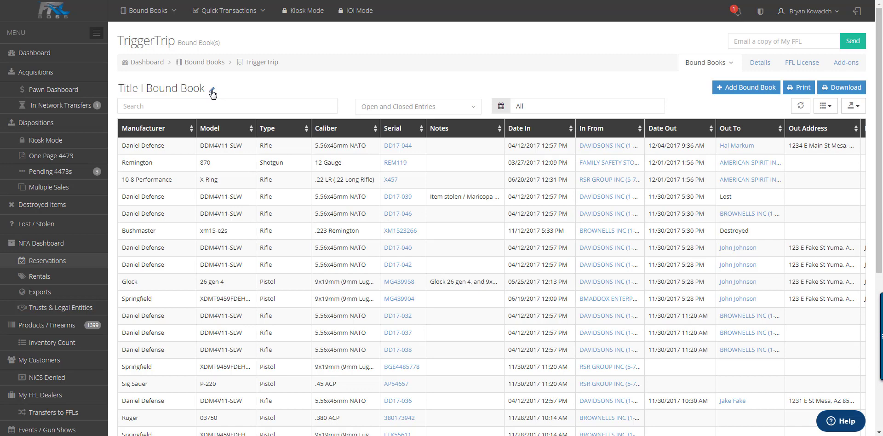
Step: Try the bound book search box, the open/closed entries filter, and the date range choices
left_click(295, 112)
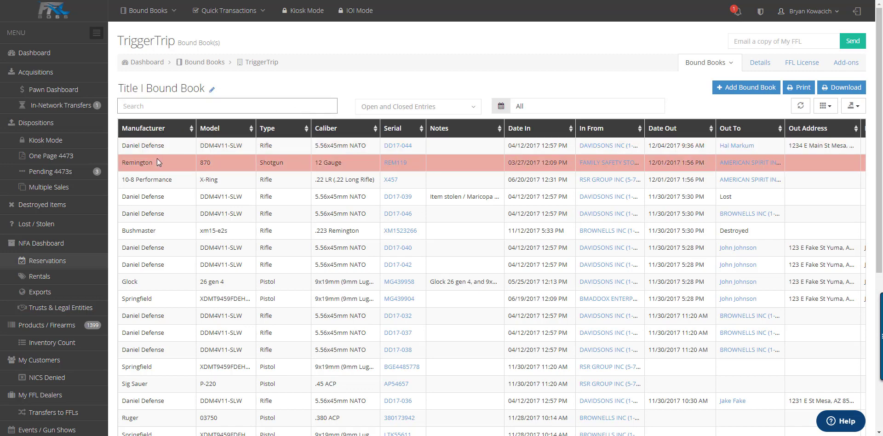
left_click(416, 109)
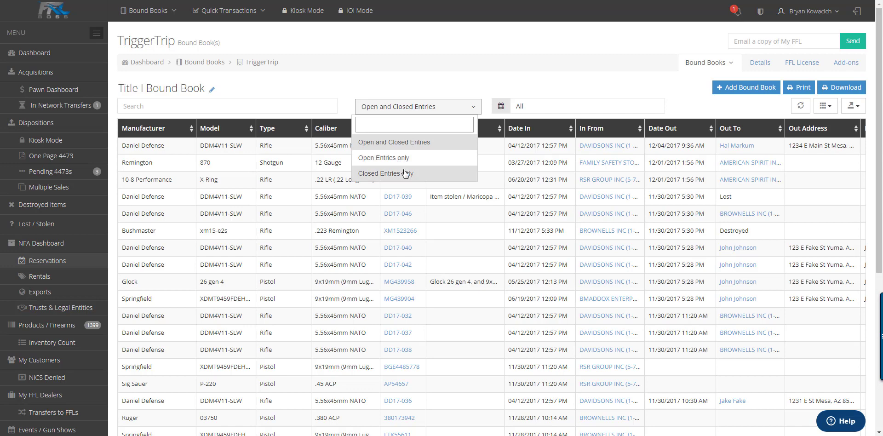
left_click(542, 107)
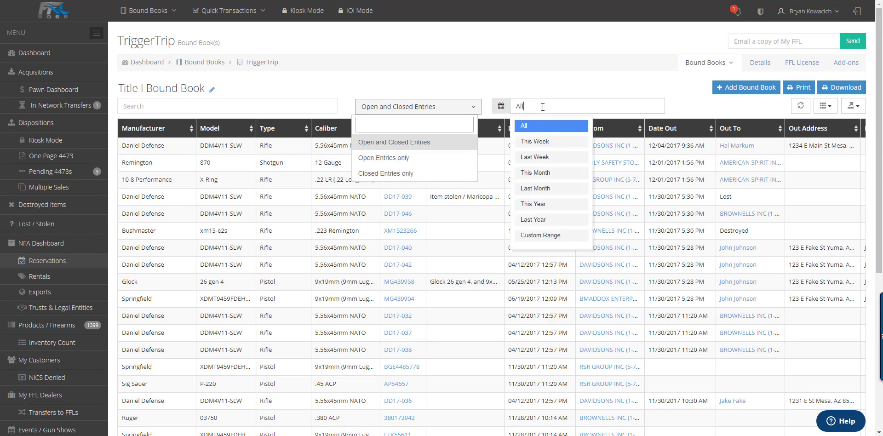
left_click(763, 104)
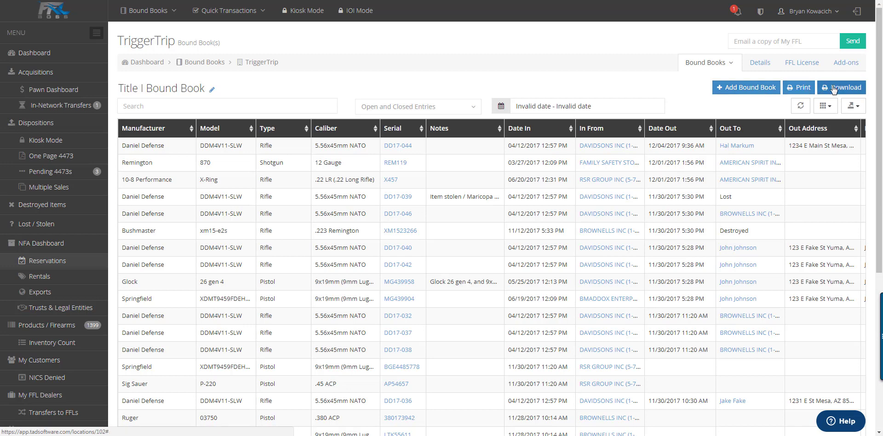
Step: Export the Title I bound book as XML, review the downloaded PDF report, then return to the dashboard
left_click(853, 105)
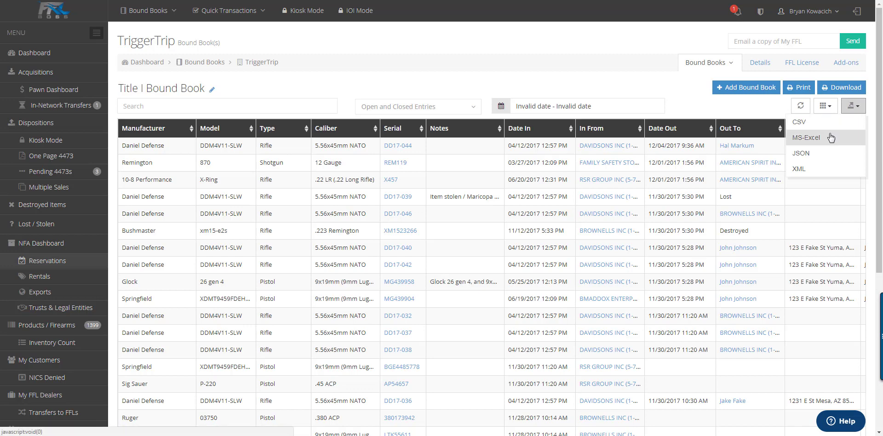
left_click(810, 179)
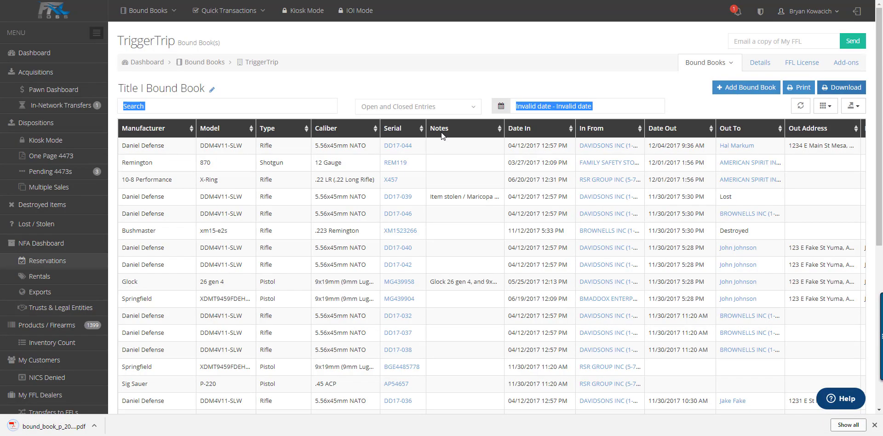
left_click(54, 426)
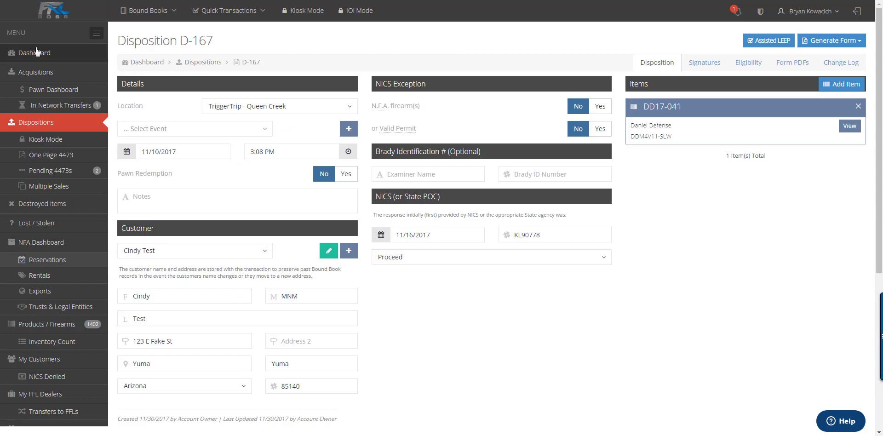
left_click(35, 51)
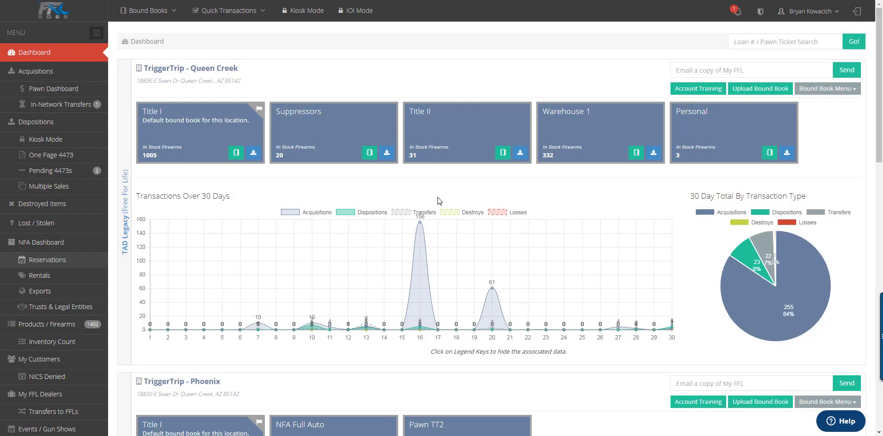